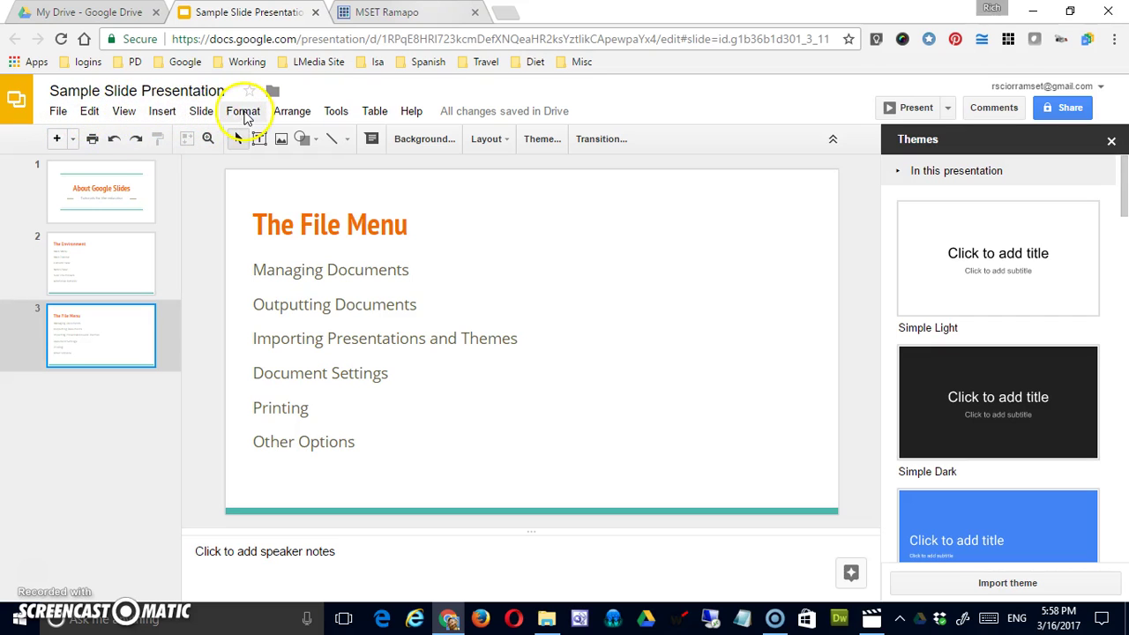
Check the table menu, then add a blank slide after The File Menu slide.
click(378, 114)
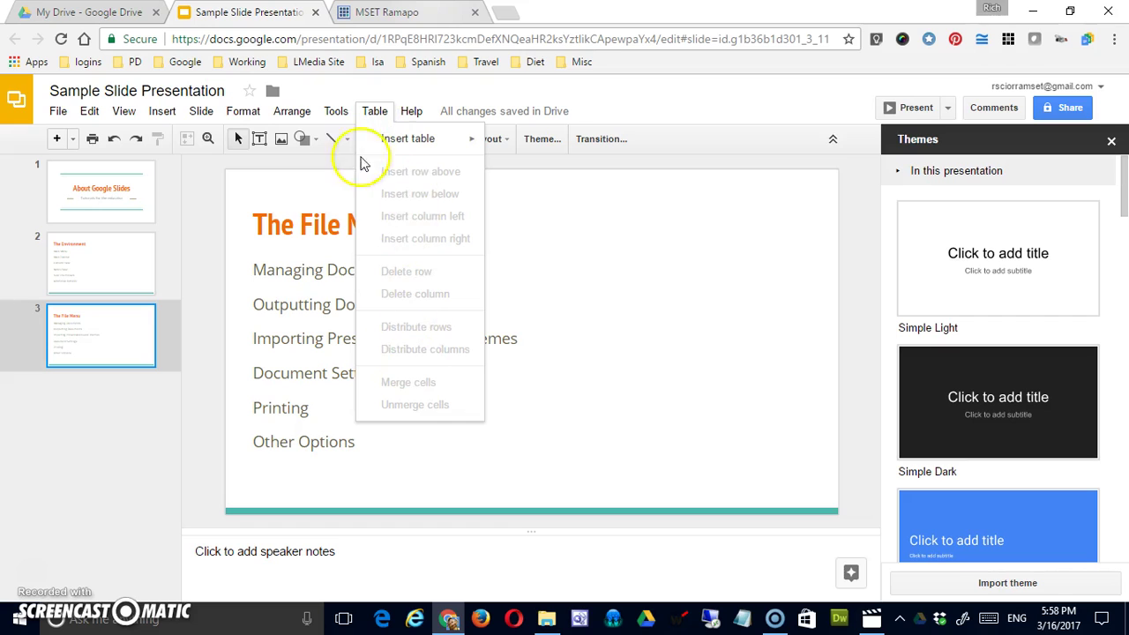
click(336, 112)
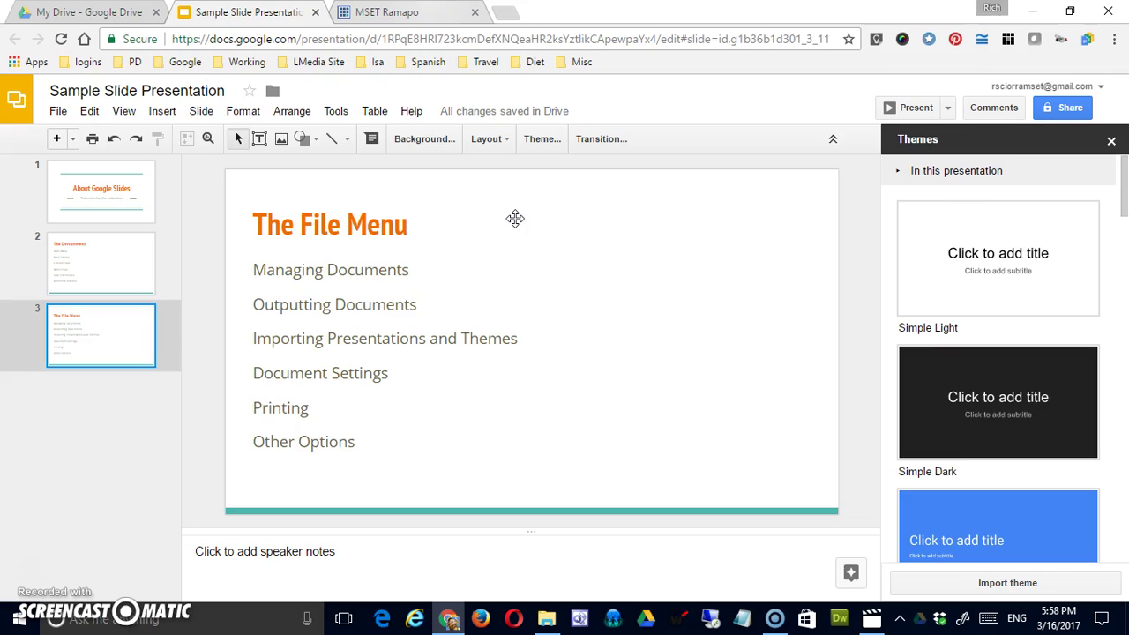
click(56, 143)
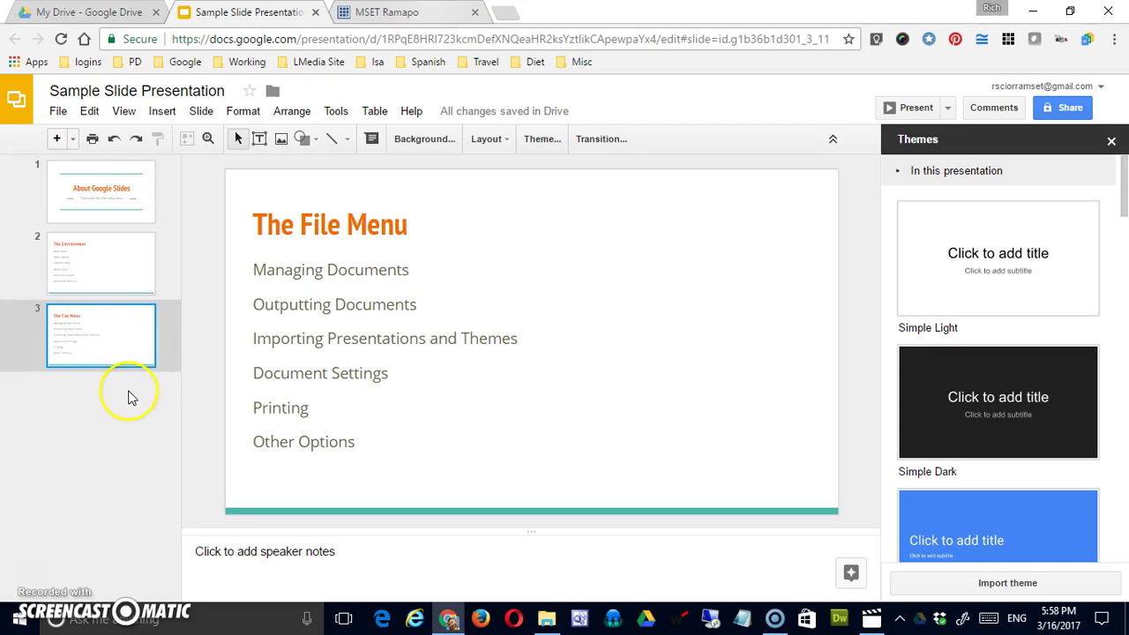
click(99, 344)
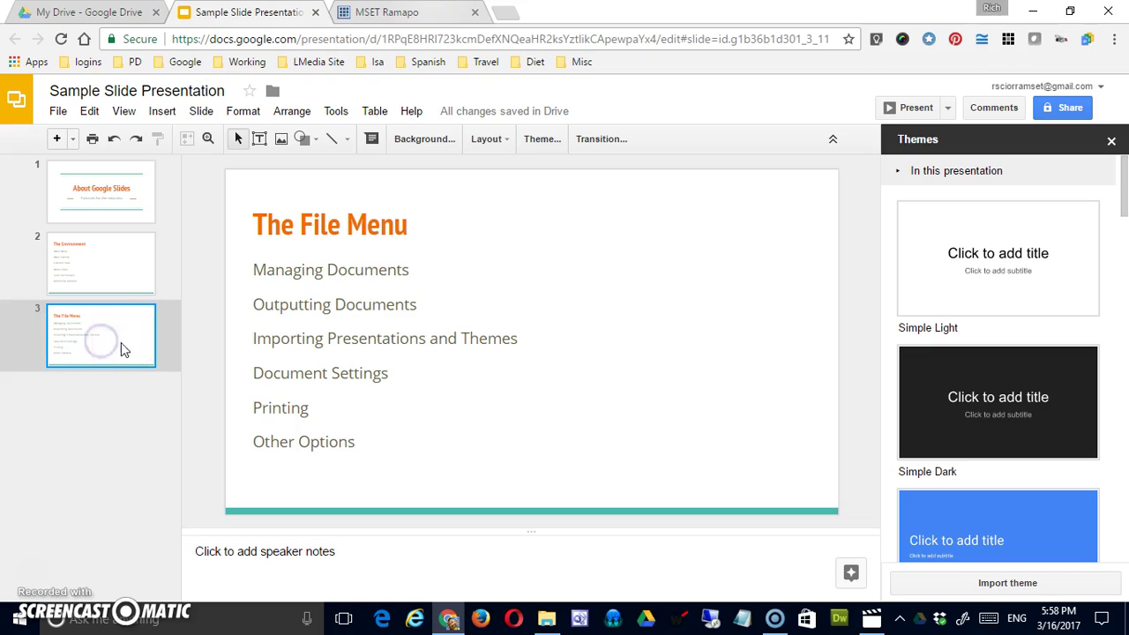
click(56, 139)
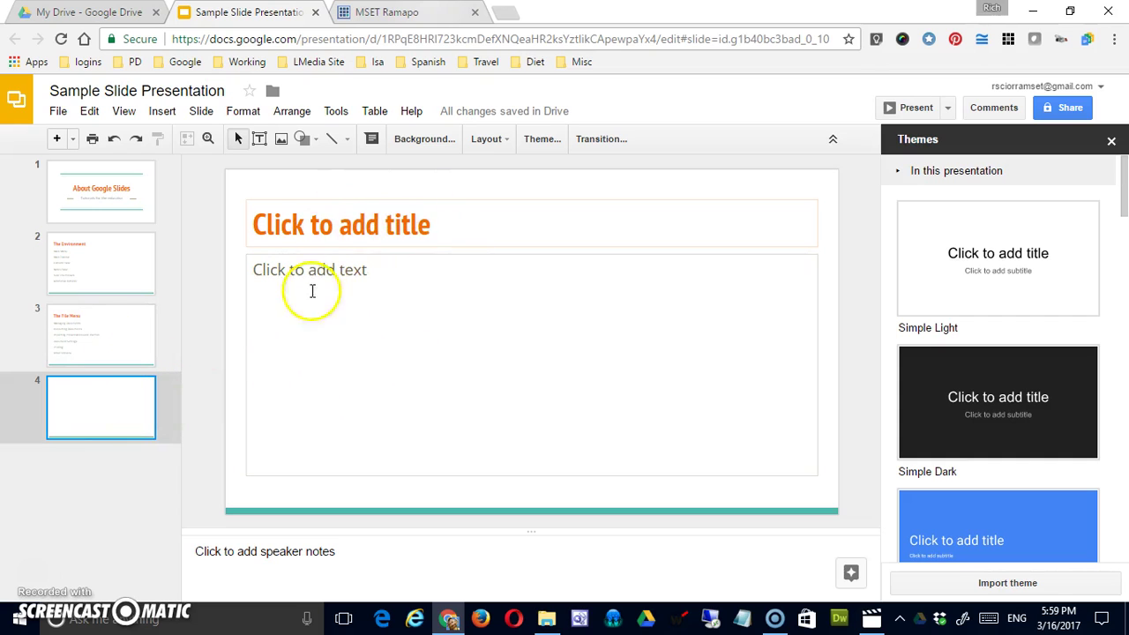
Add a blank slide after the About Google Slides title slide, then delete blank slide 5.
click(137, 335)
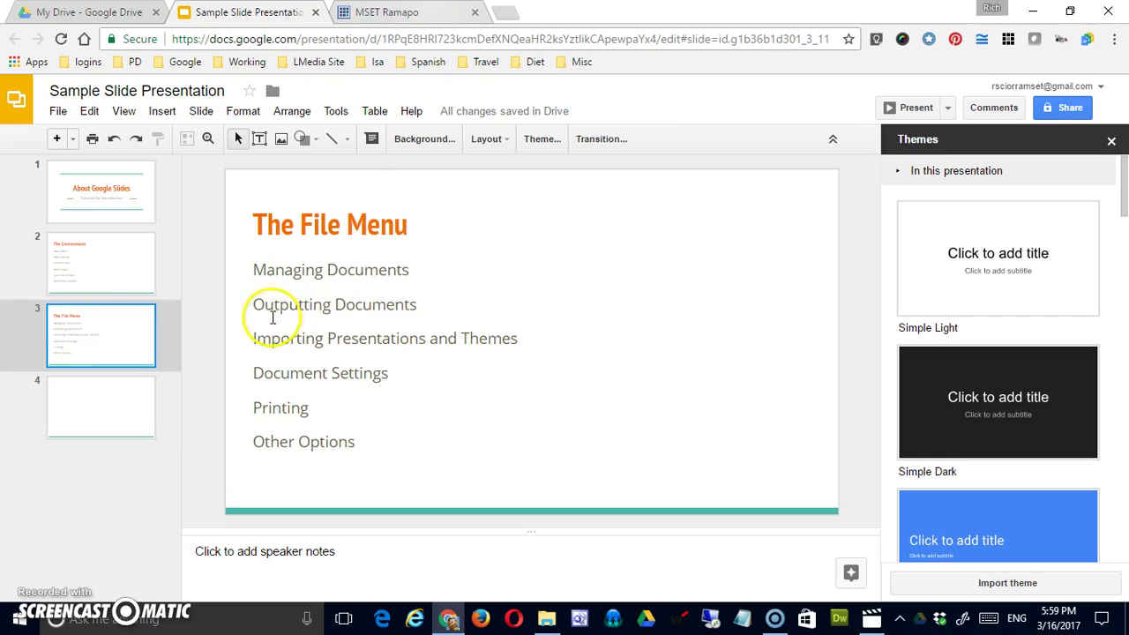
click(136, 208)
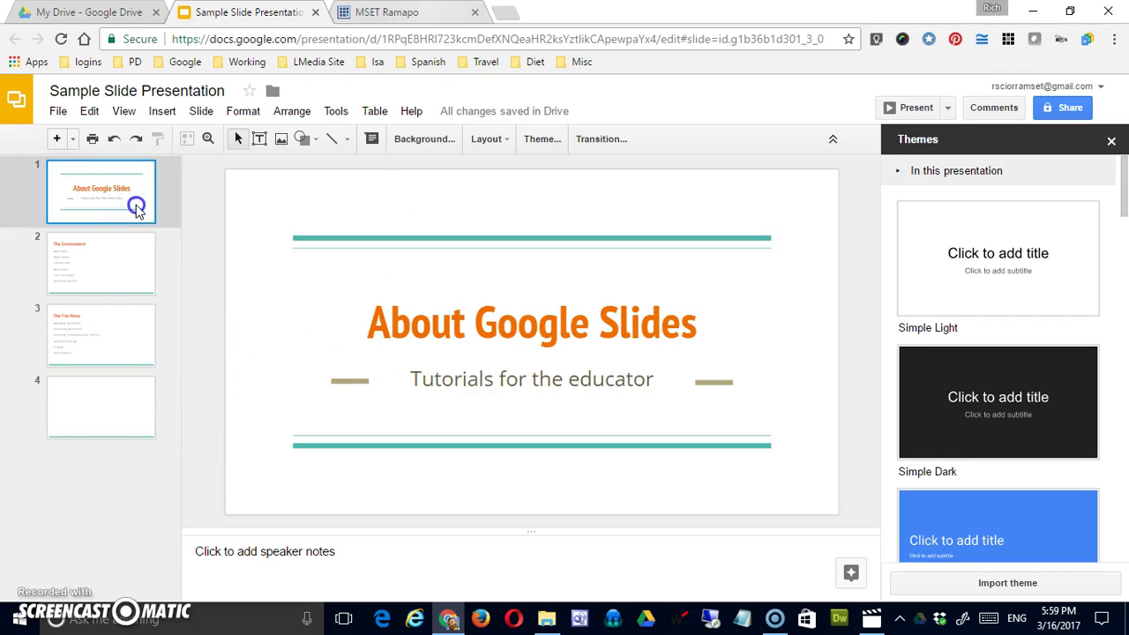
click(56, 138)
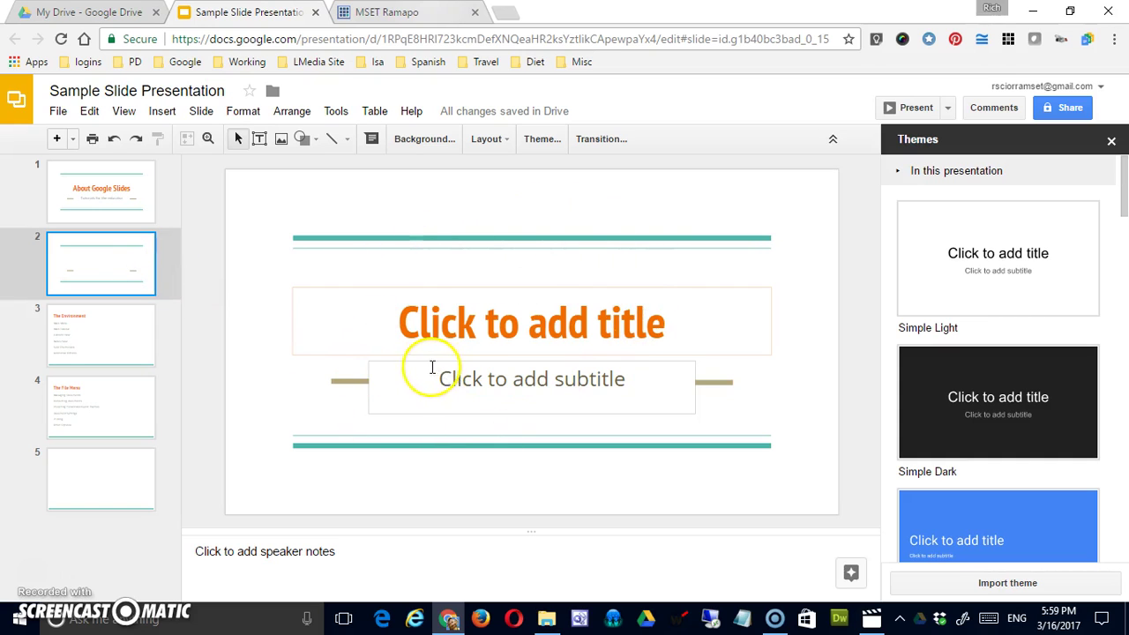
click(131, 491)
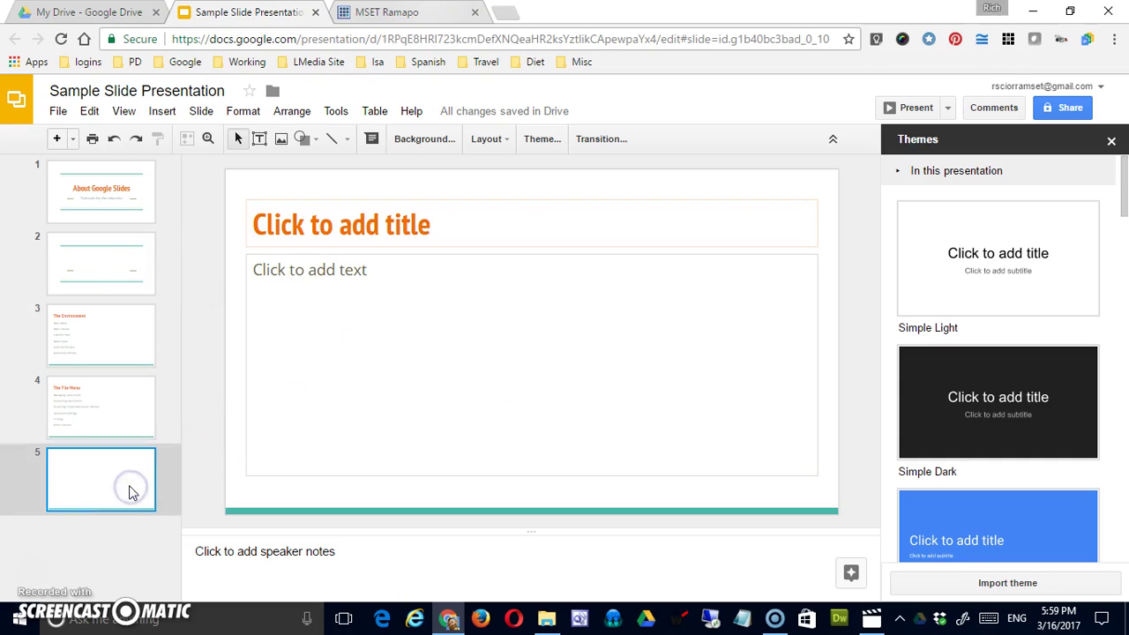
key(Delete)
Delete blank slide 2 and add a Title and two columns slide after The Environment.
click(97, 282)
key(Delete)
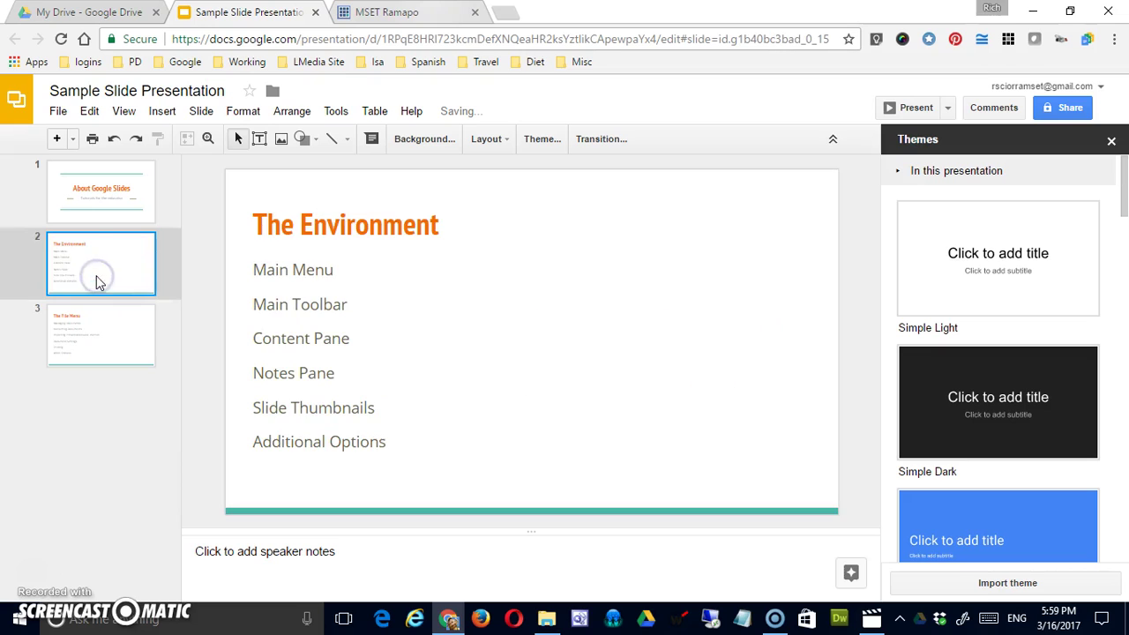
click(74, 141)
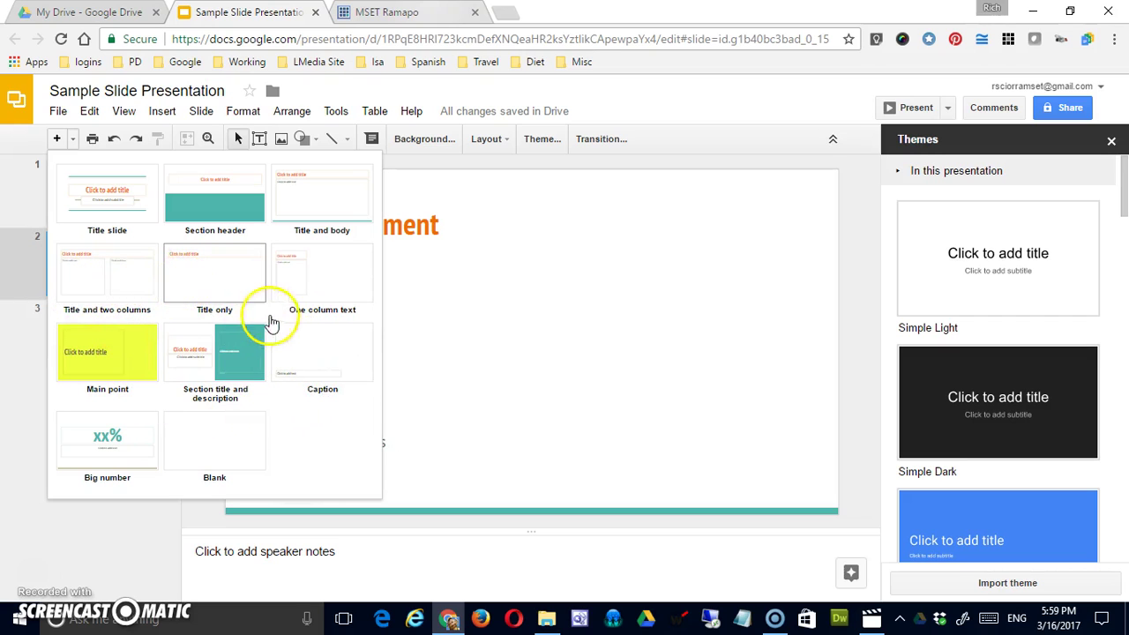
click(123, 278)
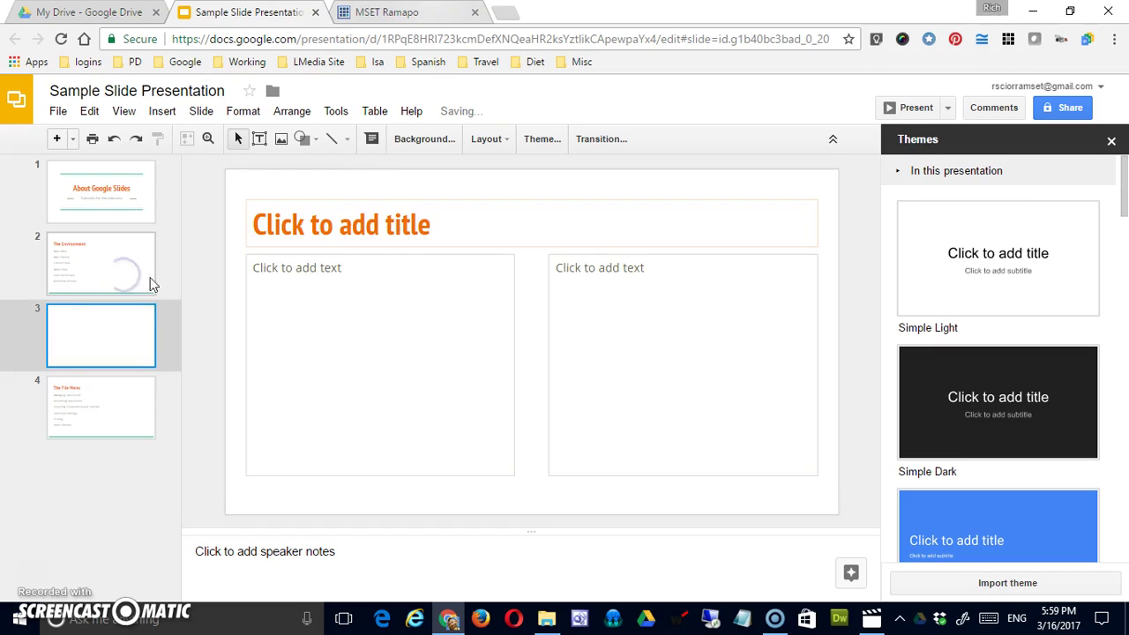
Click into the left and right column placeholders of the new slide.
click(381, 282)
click(600, 284)
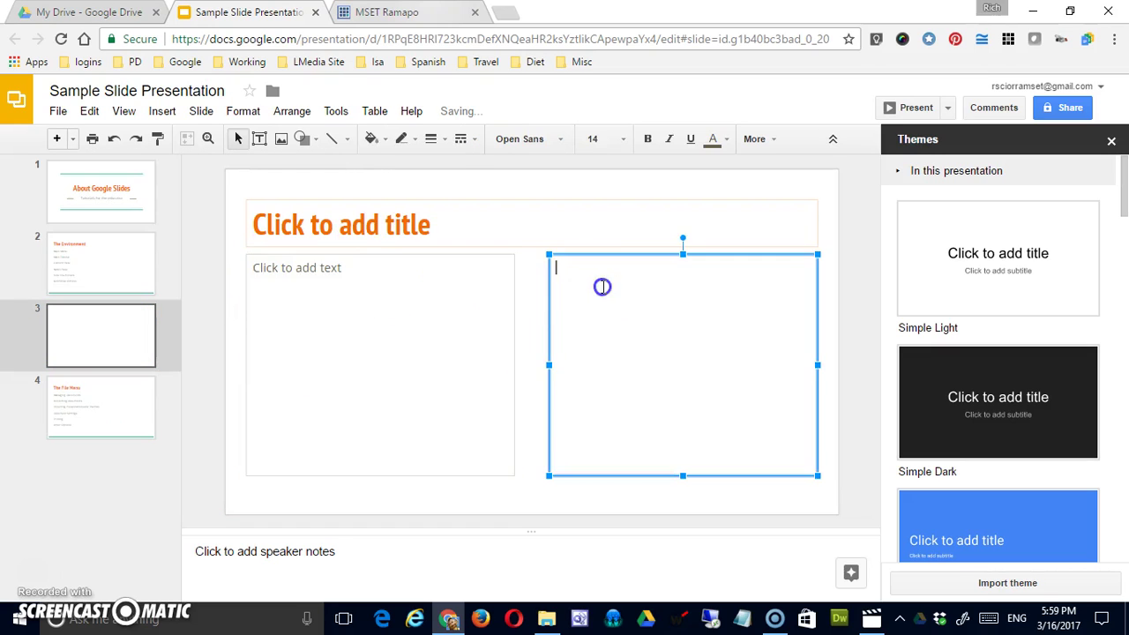
click(445, 294)
click(595, 300)
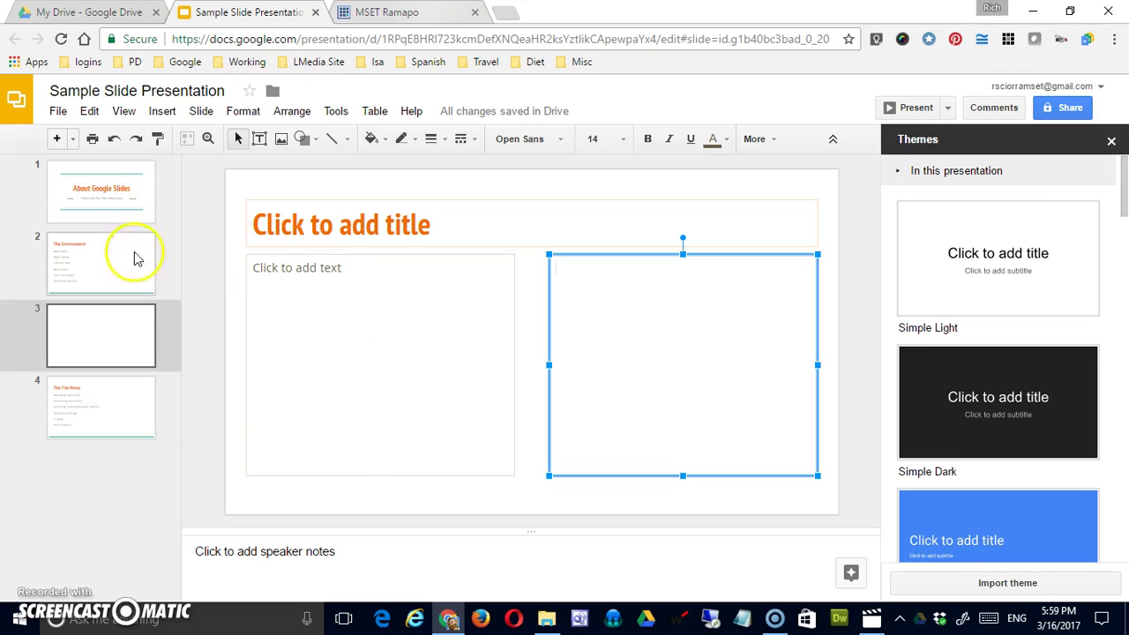
Browse the new-slide layout choices again and close the list without adding a slide.
click(75, 141)
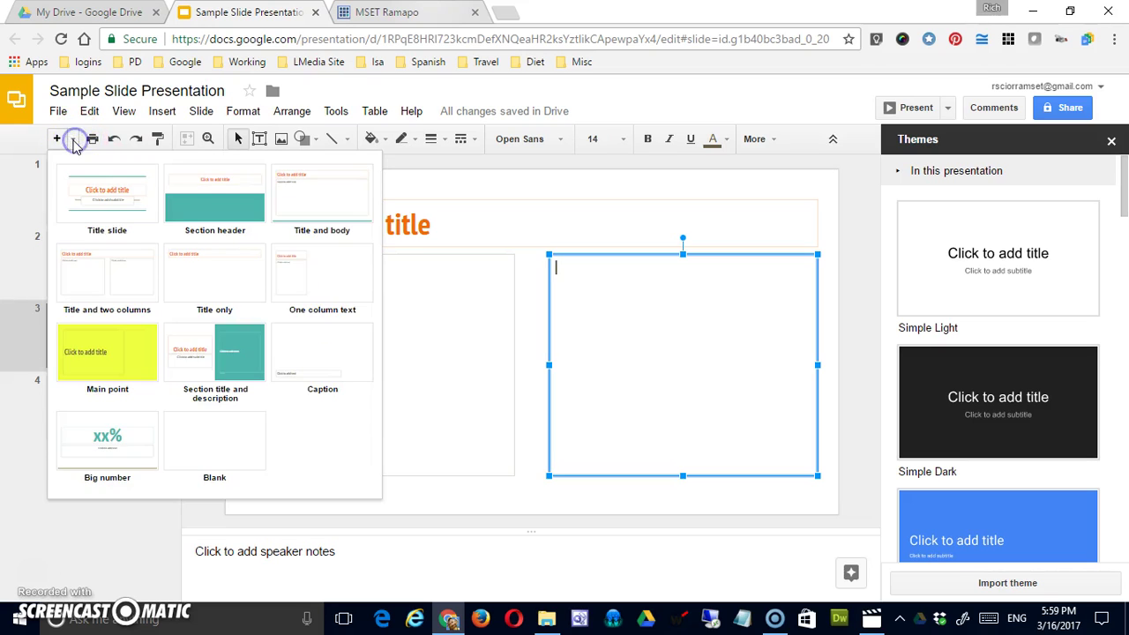
click(97, 240)
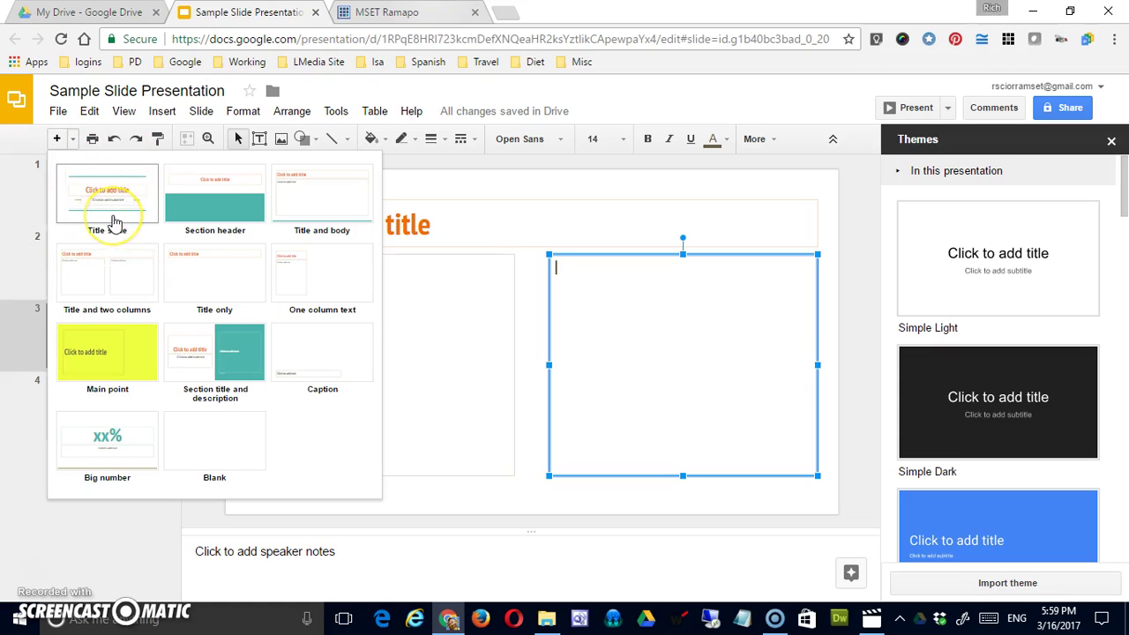
click(218, 217)
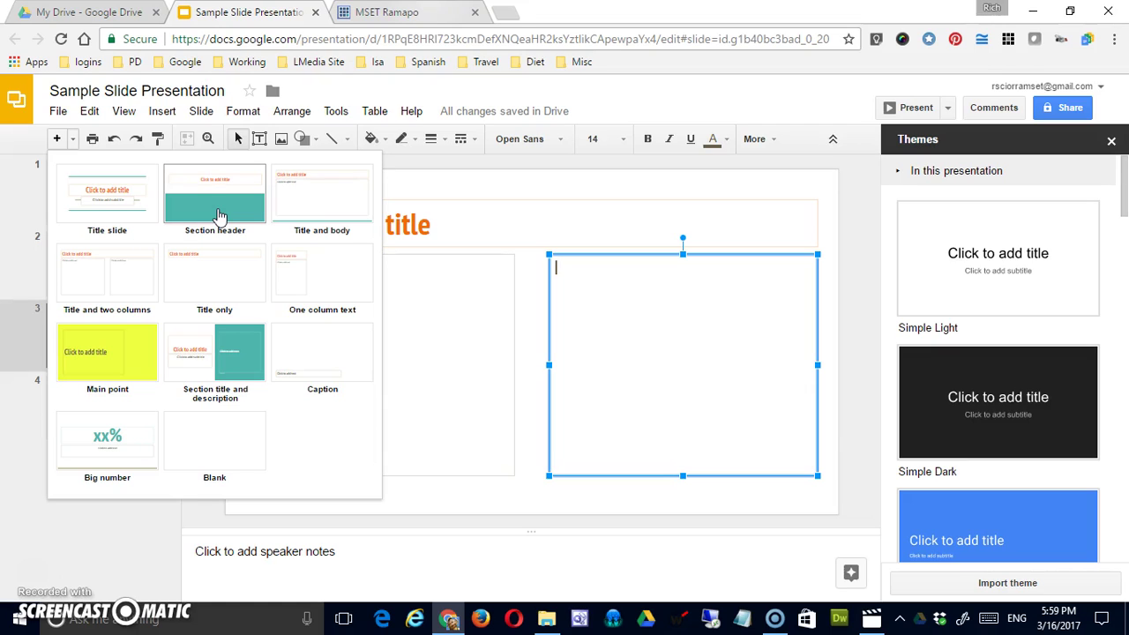
click(335, 216)
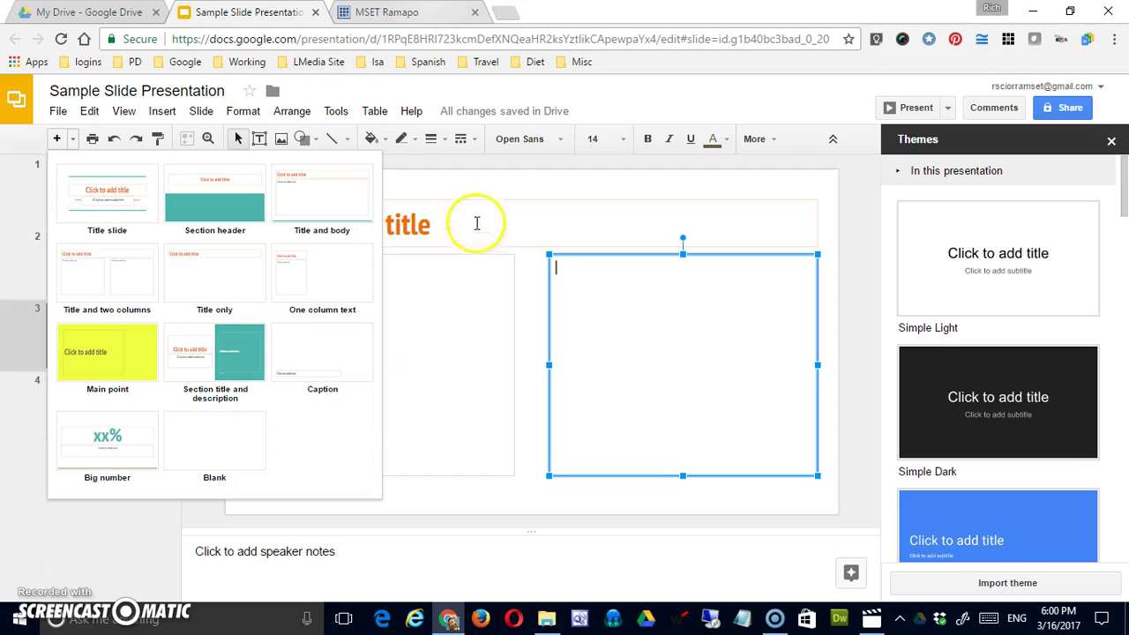
click(499, 171)
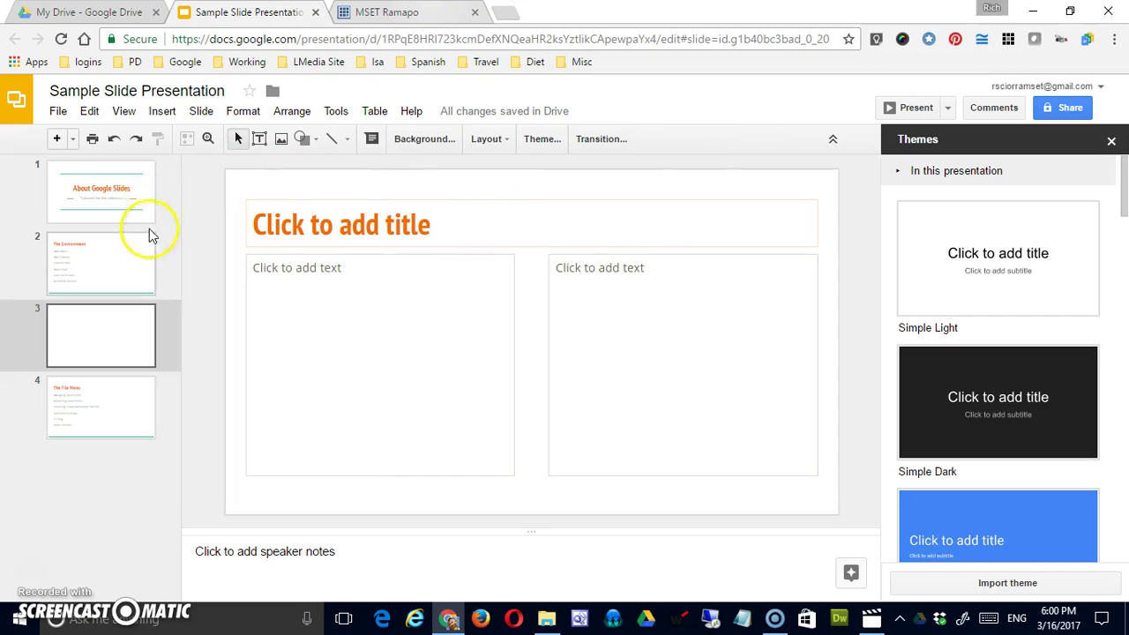
click(93, 143)
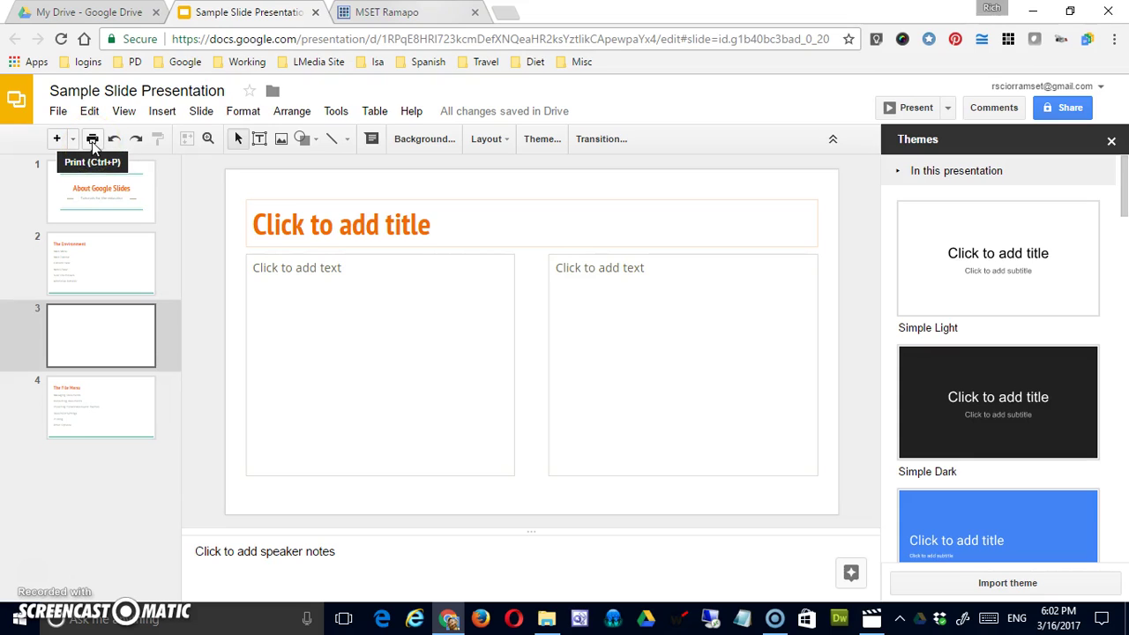
click(114, 142)
click(132, 141)
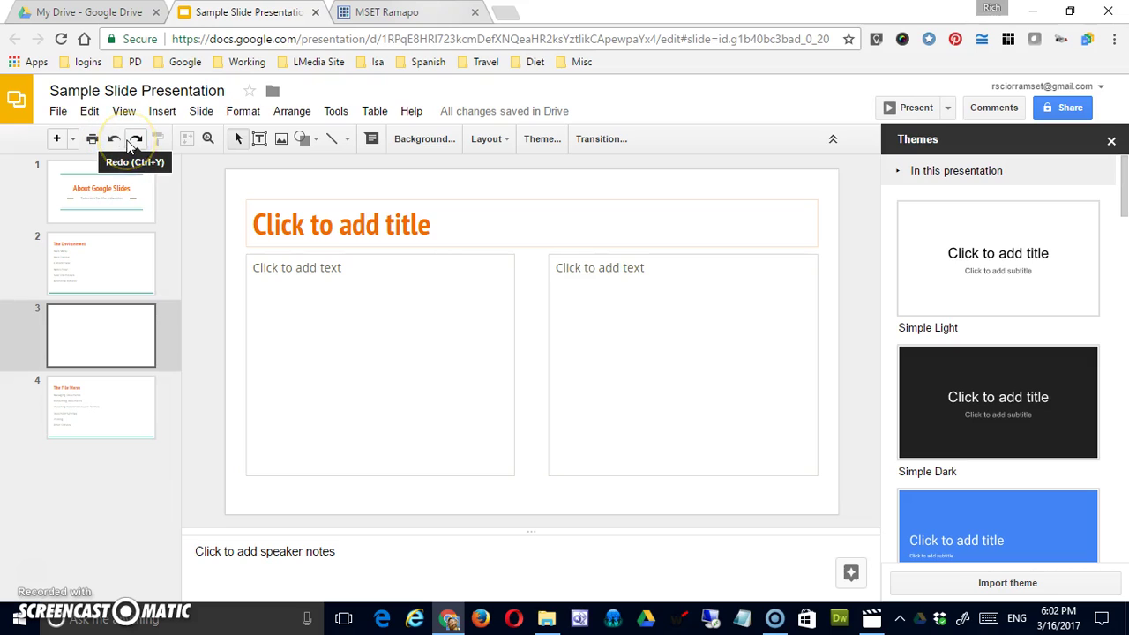
click(114, 141)
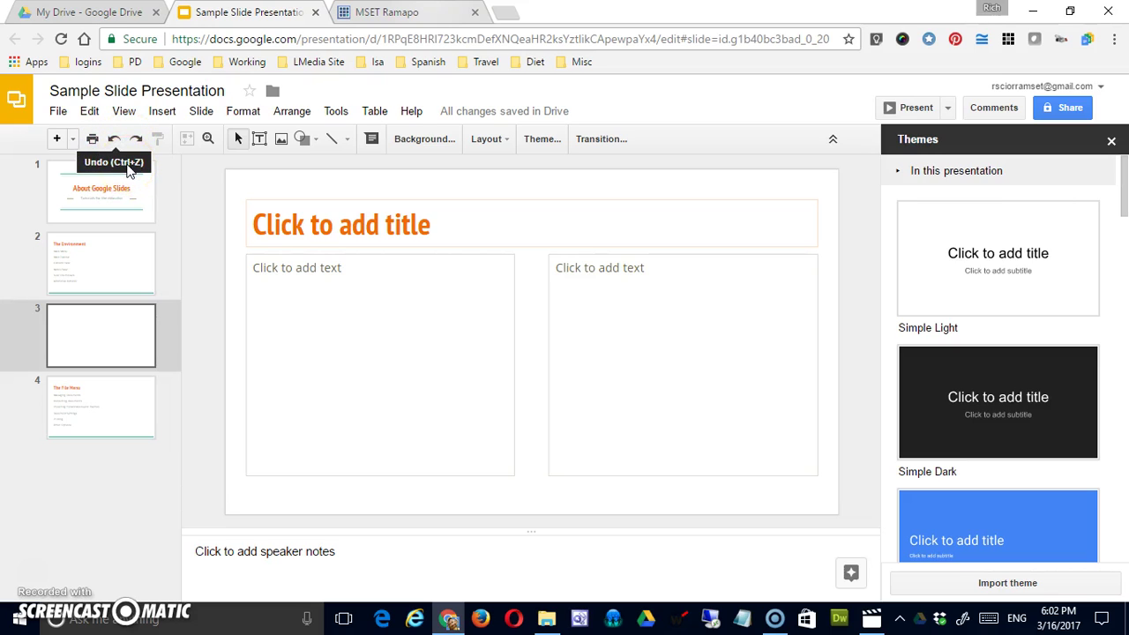
click(137, 143)
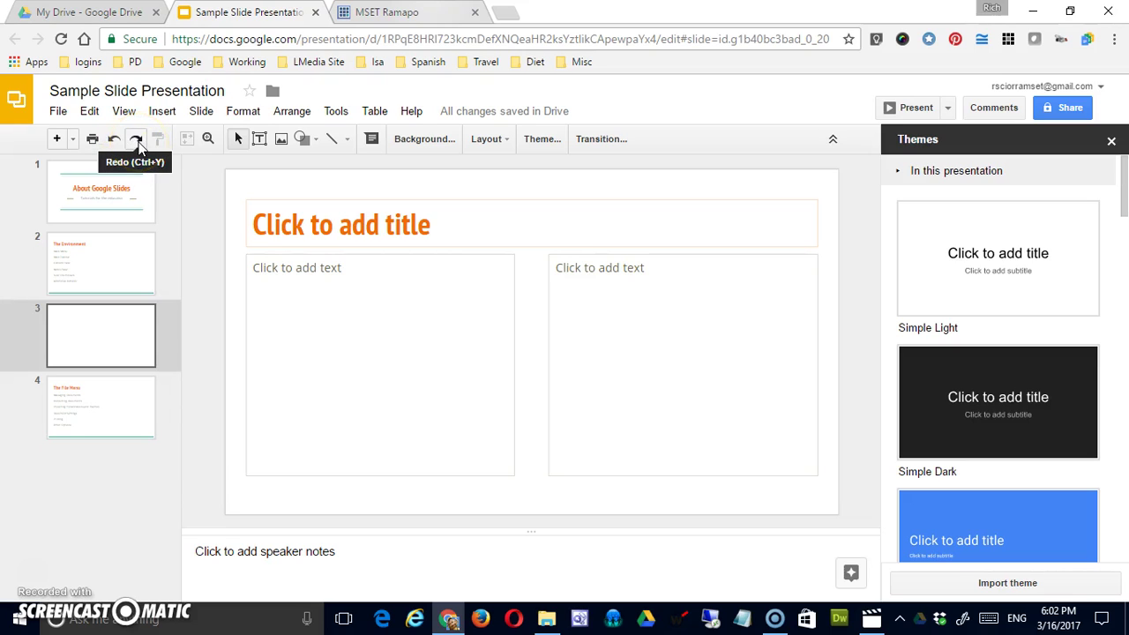
click(175, 229)
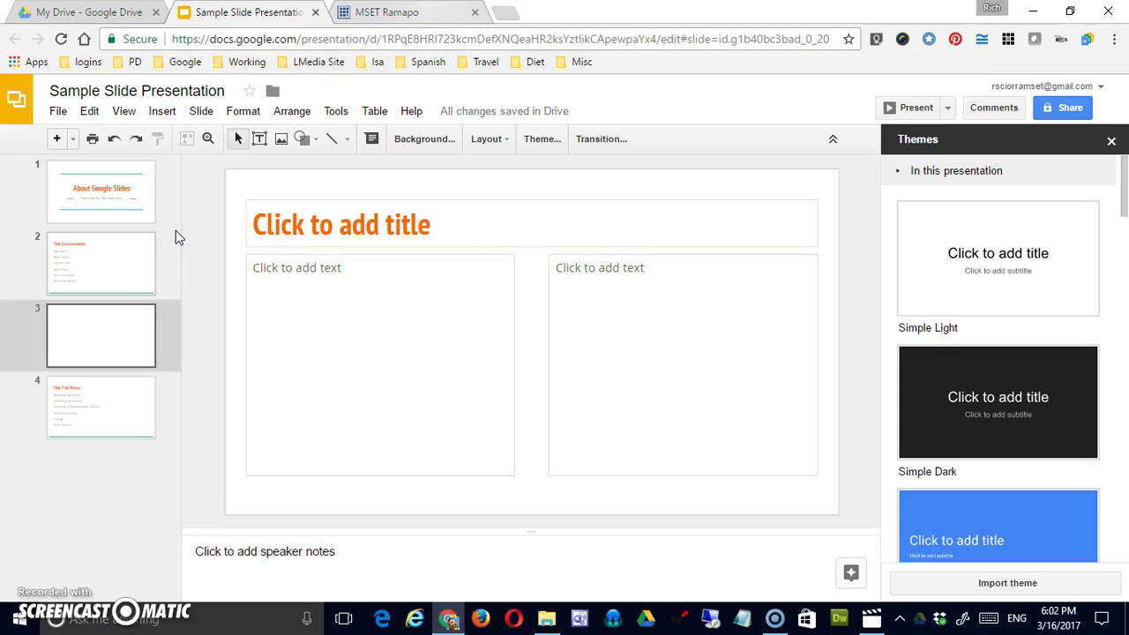
click(235, 212)
Paint the 'About Google Slides' title formatting onto 'Tutorials' in the subtitle, then undo it.
click(275, 249)
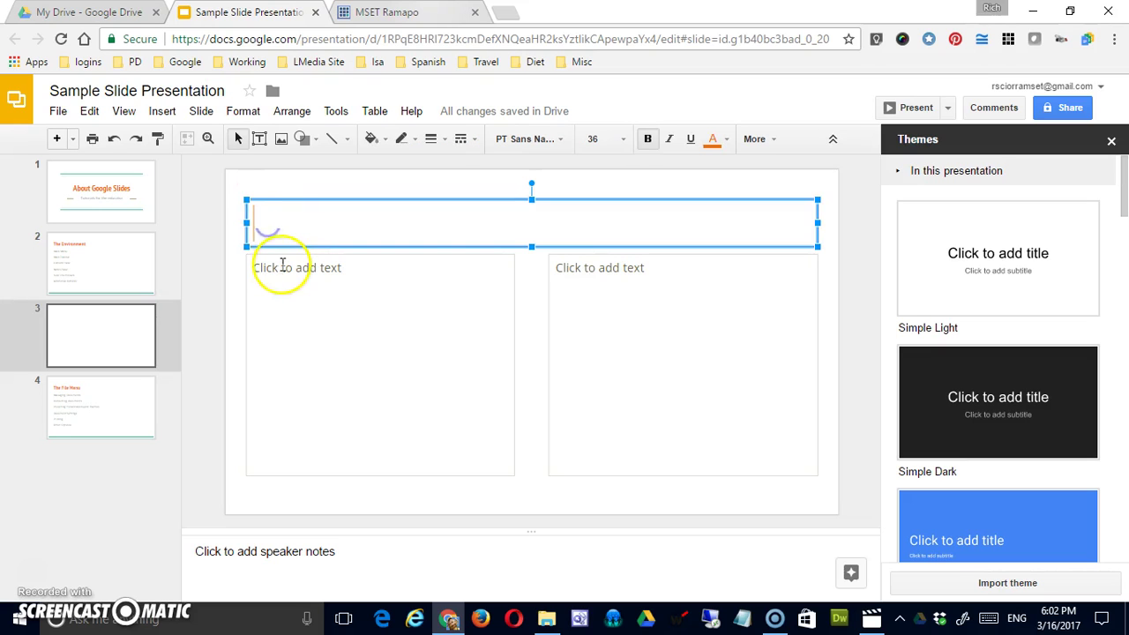
click(95, 198)
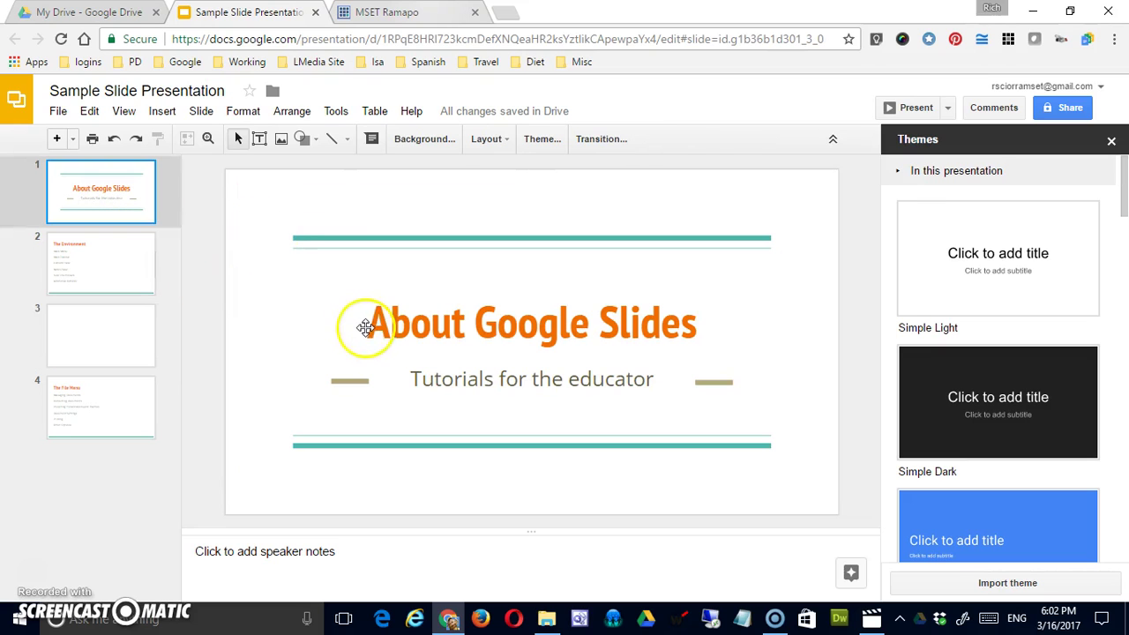
click(370, 323)
drag(391, 322, 548, 329)
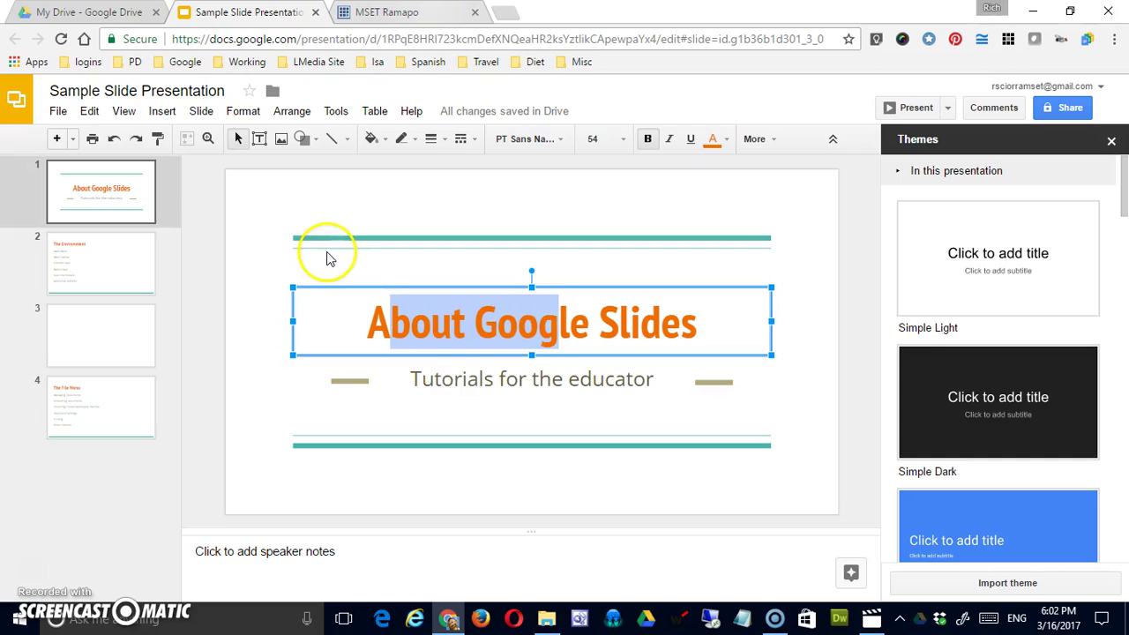
click(160, 143)
double_click(420, 381)
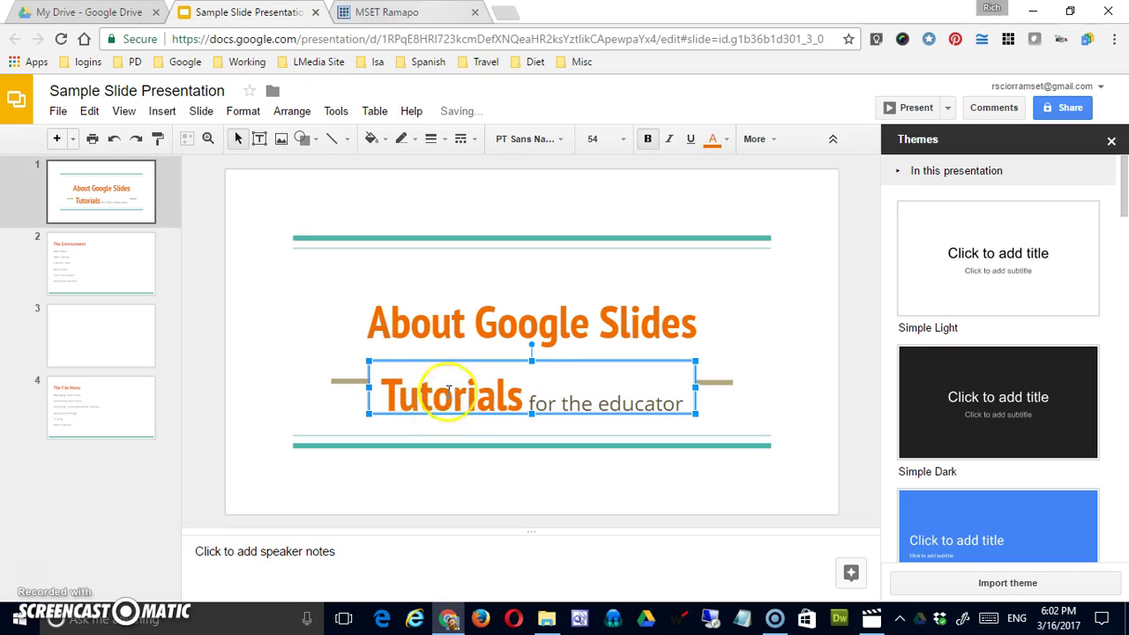
click(653, 403)
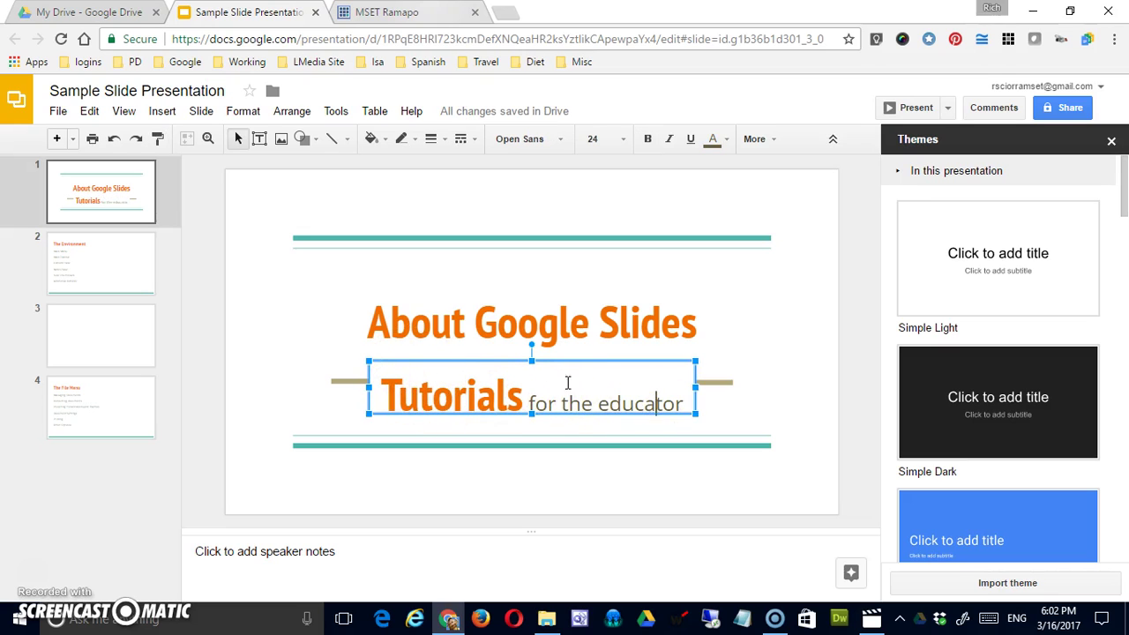
click(113, 143)
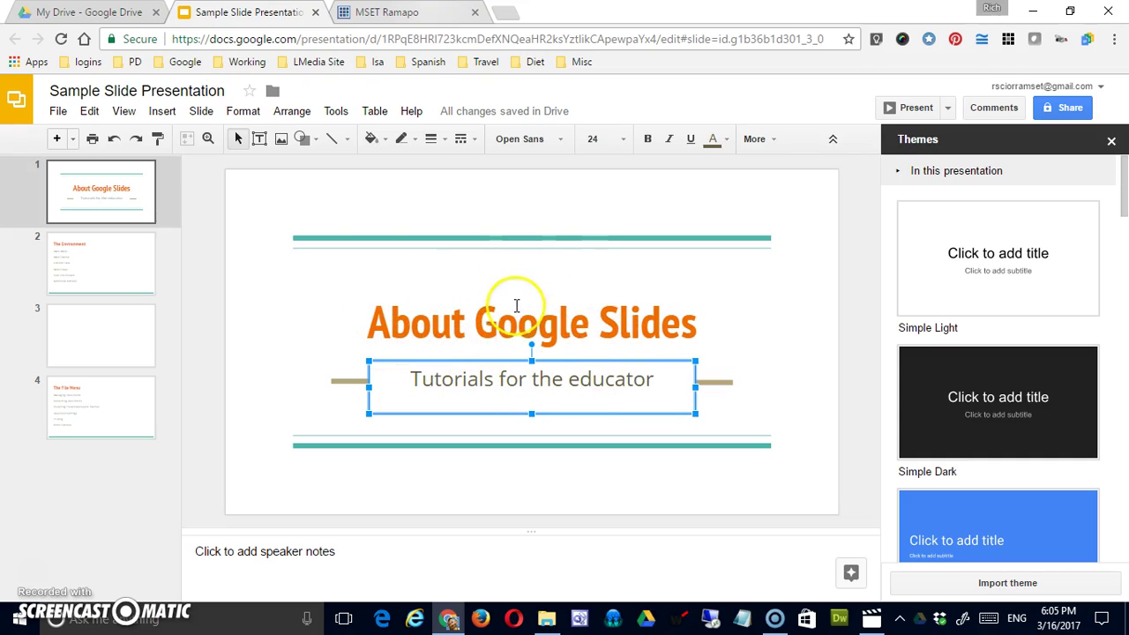
click(209, 139)
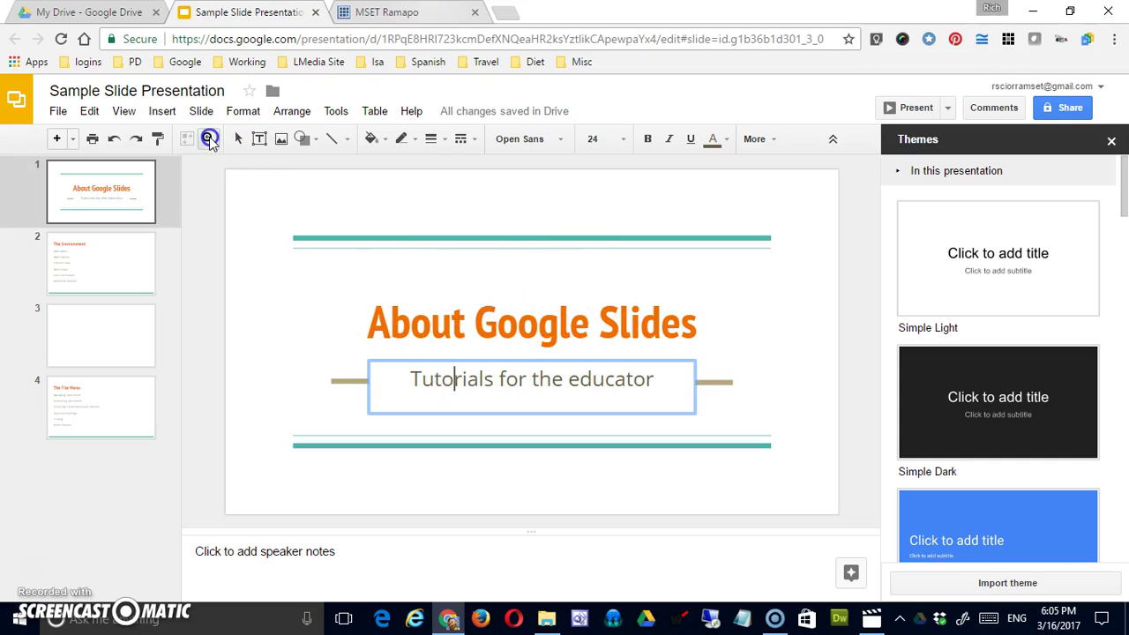
click(383, 276)
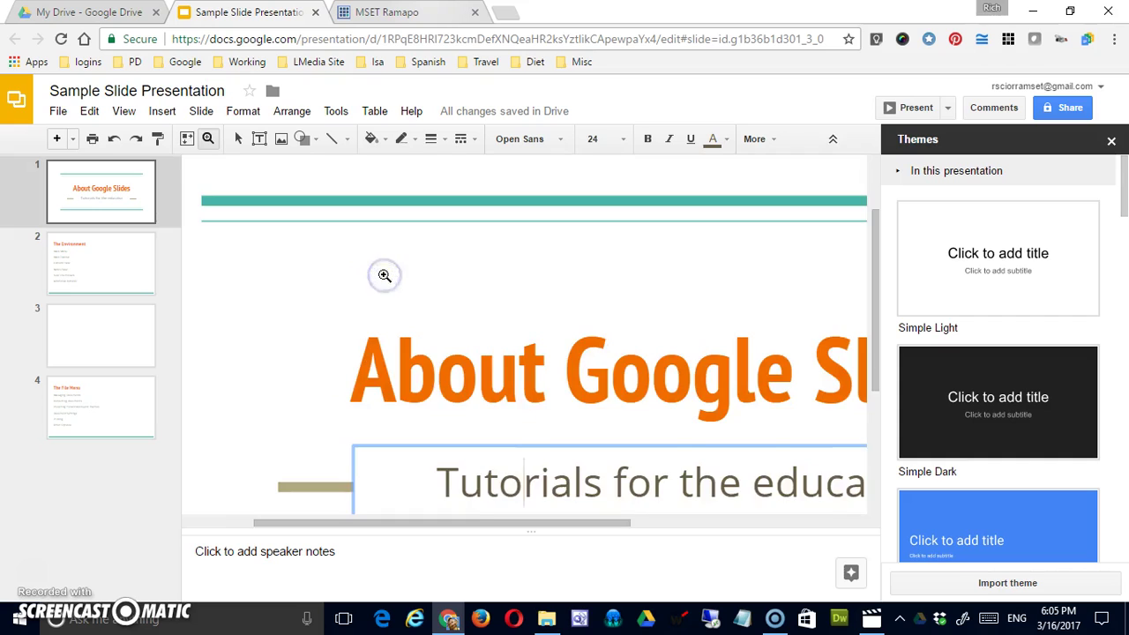
click(384, 276)
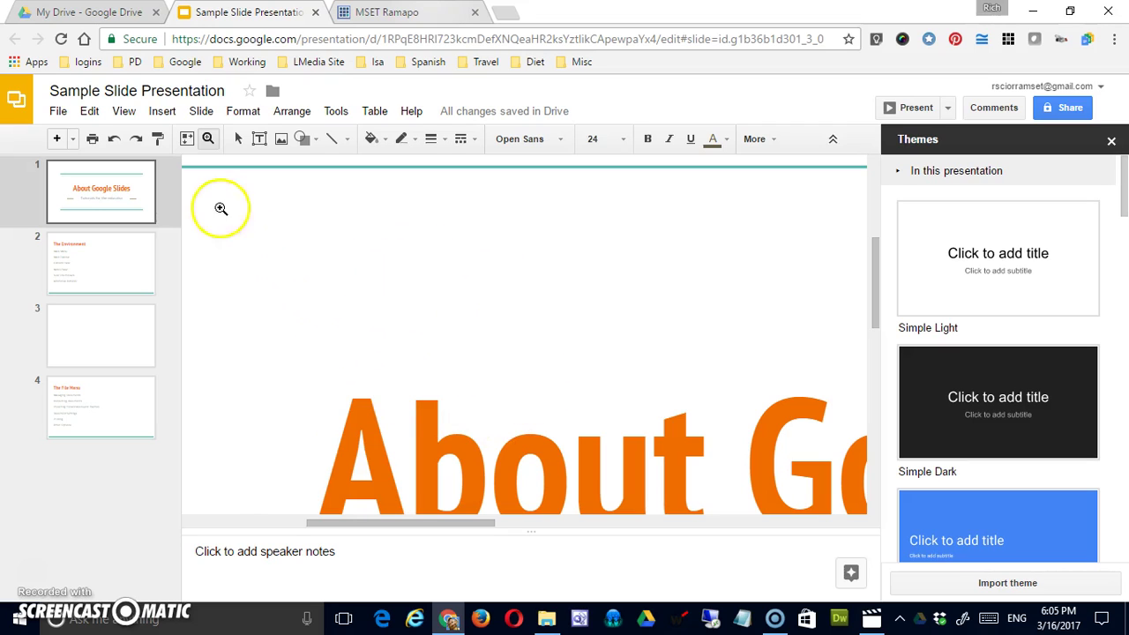
click(187, 141)
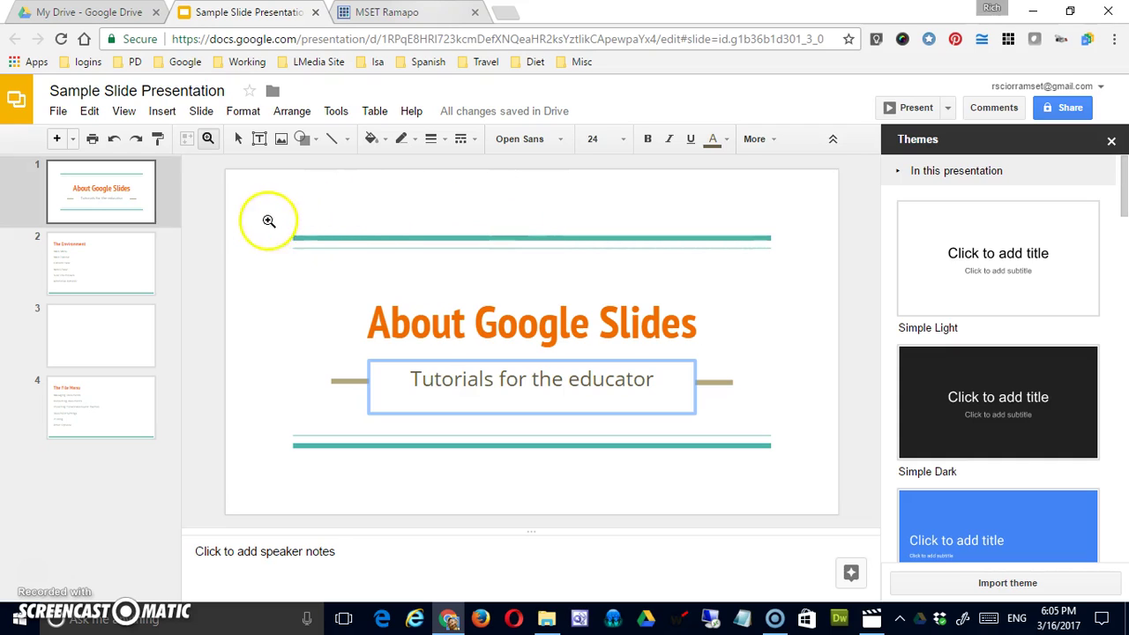
click(208, 142)
click(348, 222)
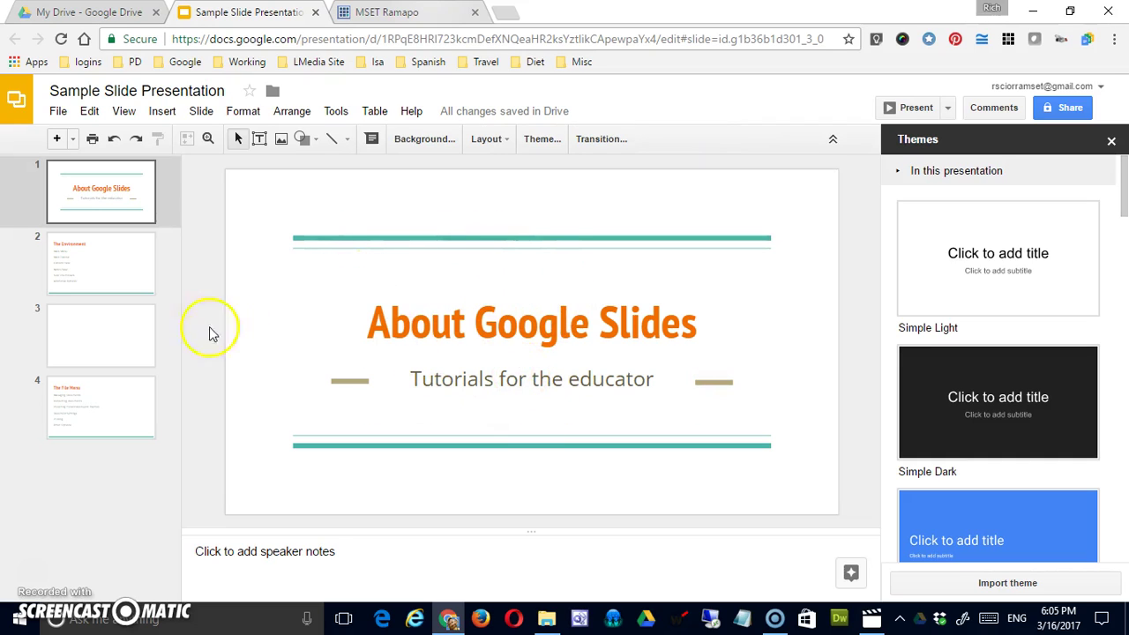
On slide 3, close the Themes panel and make the left placeholder narrower.
click(97, 337)
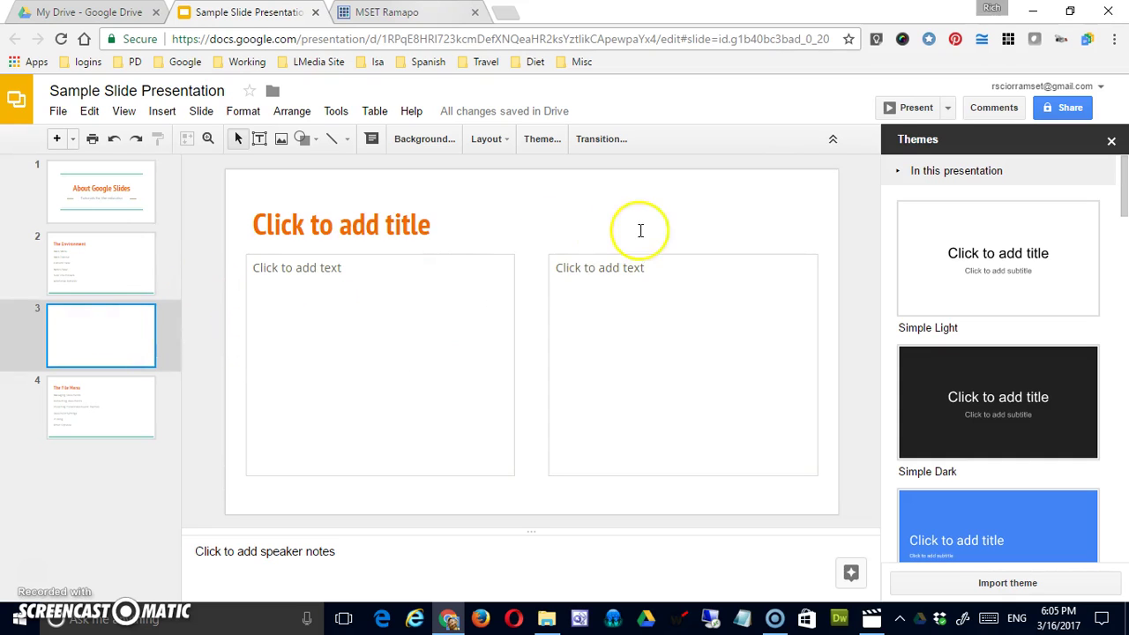
click(1112, 142)
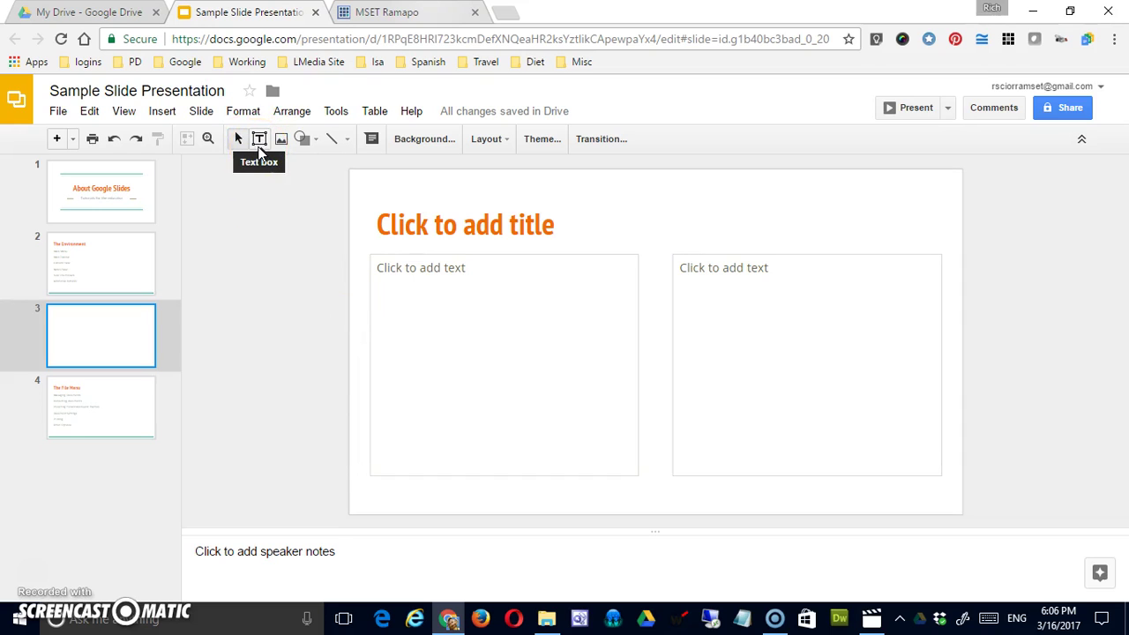
click(627, 335)
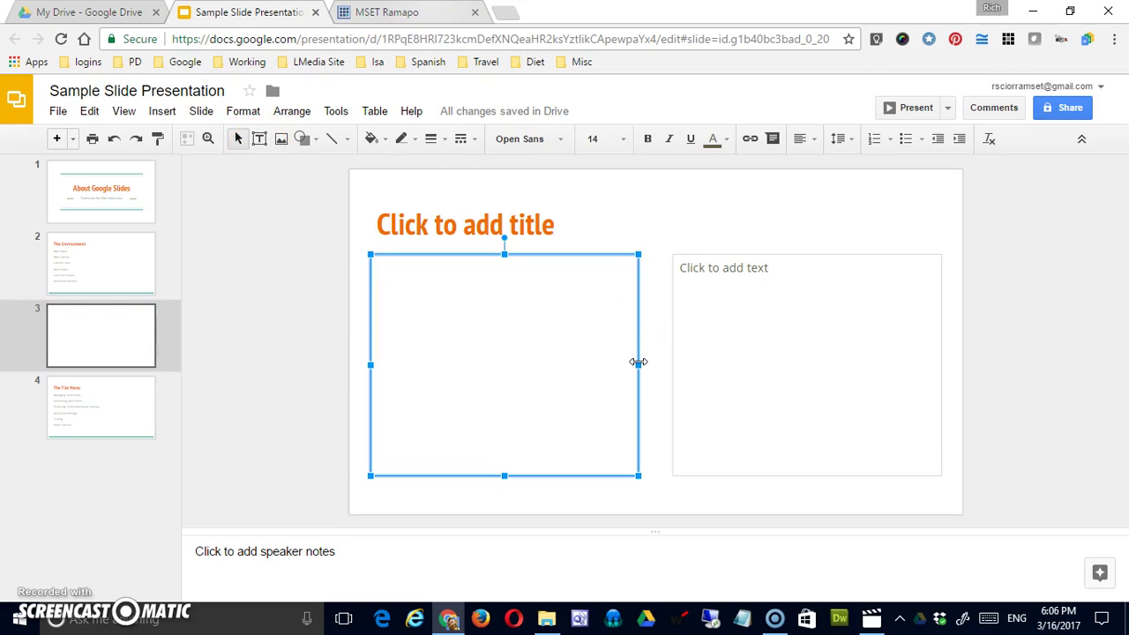
drag(638, 361, 520, 360)
Narrow the right placeholder and shift it toward the left.
click(779, 370)
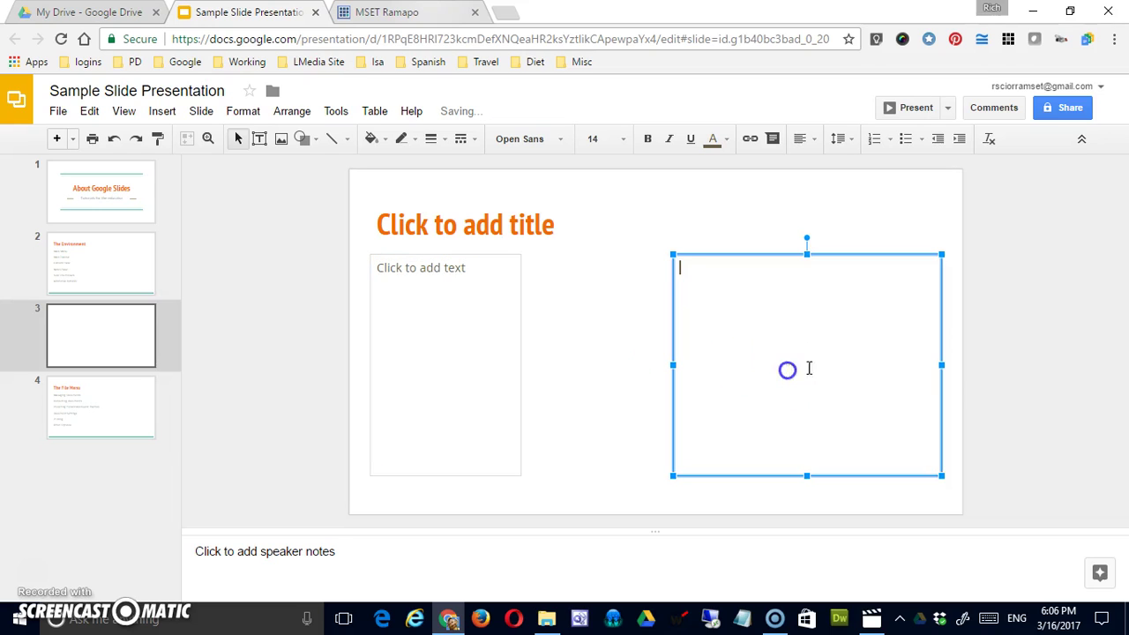
drag(941, 364, 862, 367)
drag(664, 310, 540, 312)
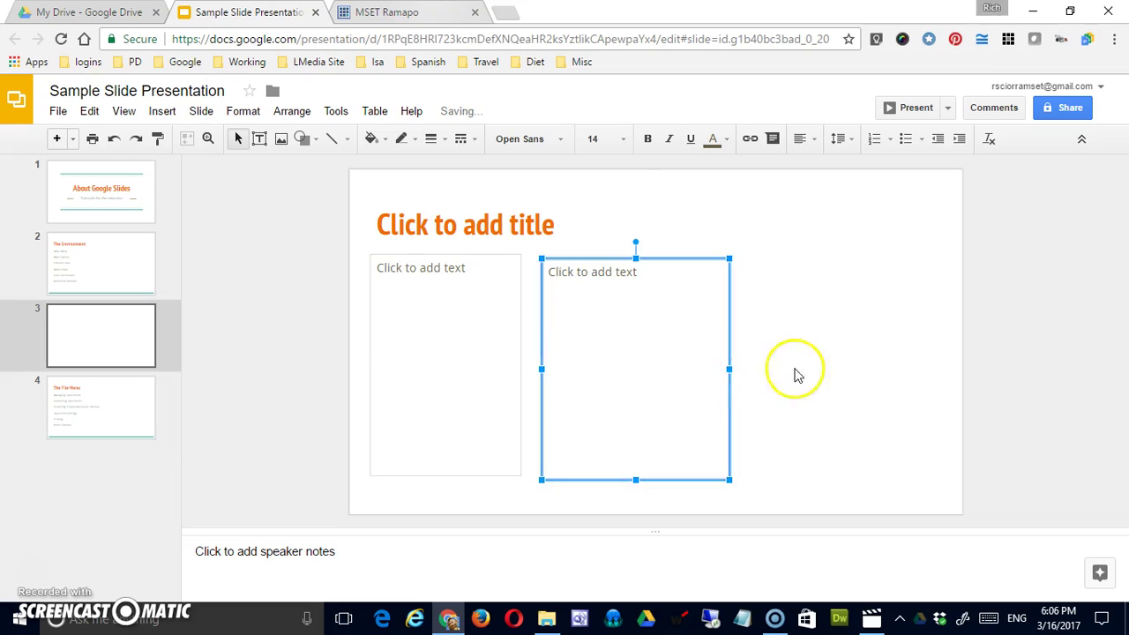
click(794, 371)
Draw a text box on the slide's right side, then click the title and deselect it.
click(258, 139)
drag(750, 261, 927, 479)
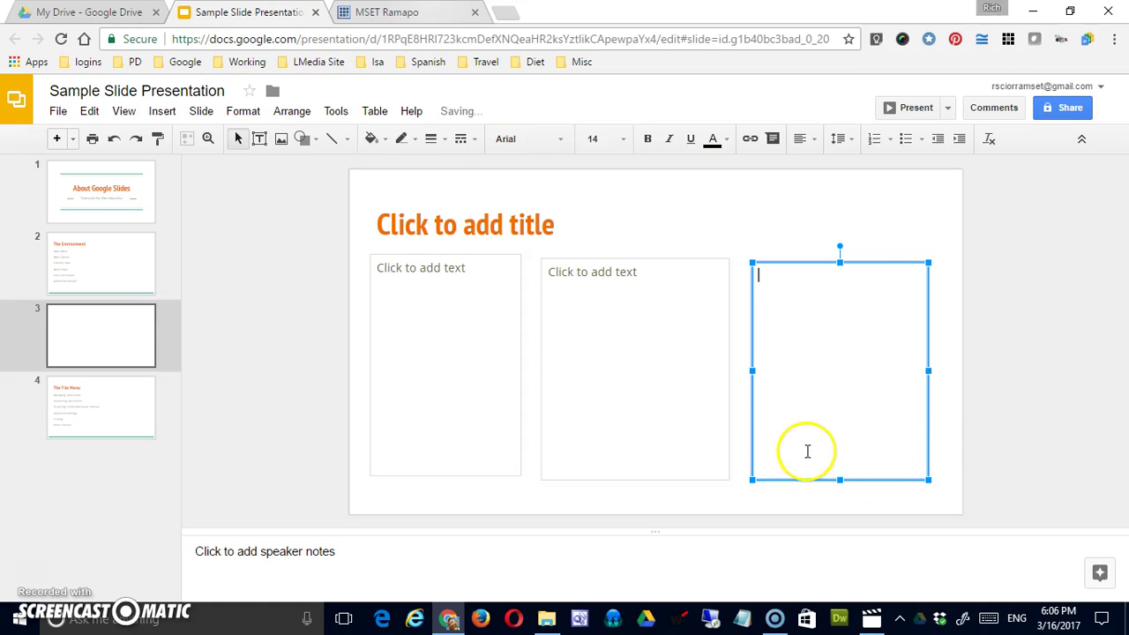
click(717, 227)
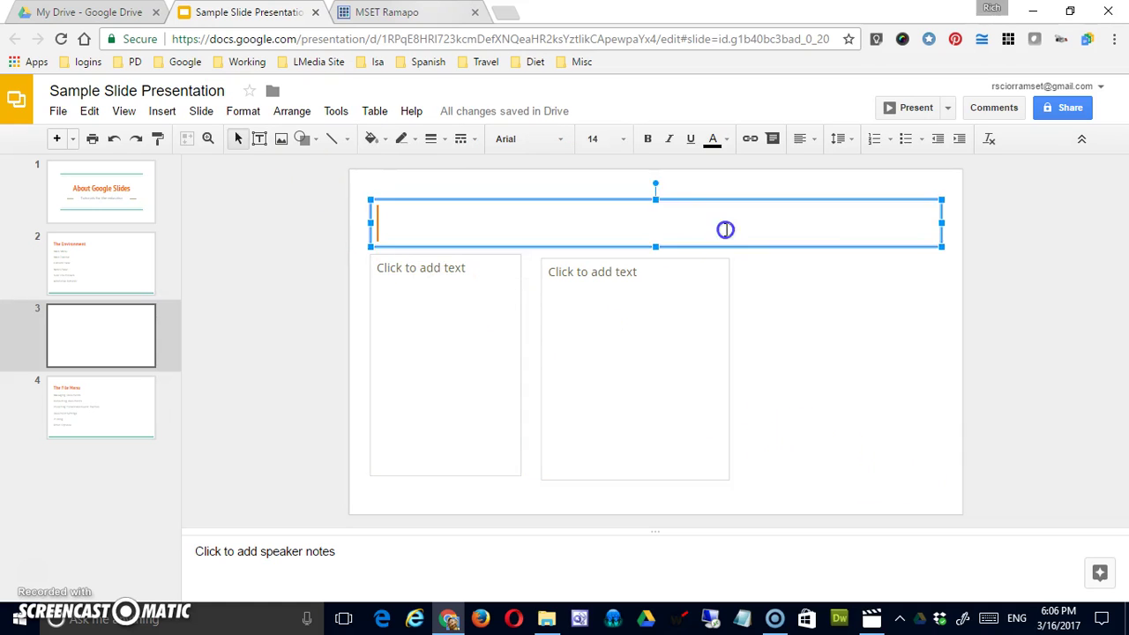
click(351, 311)
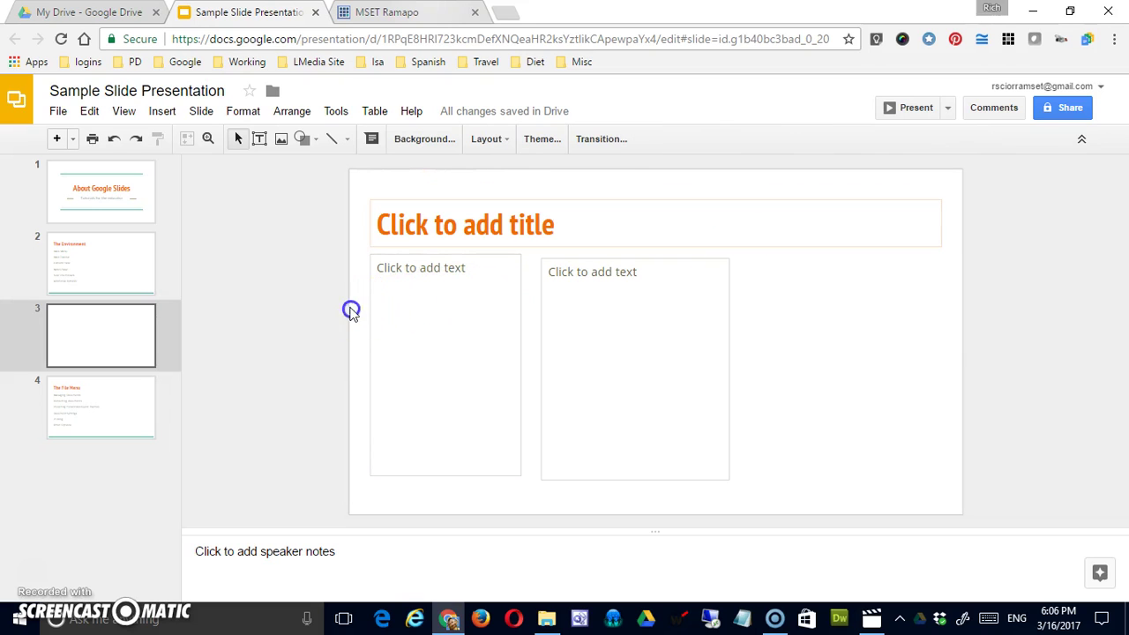
click(280, 139)
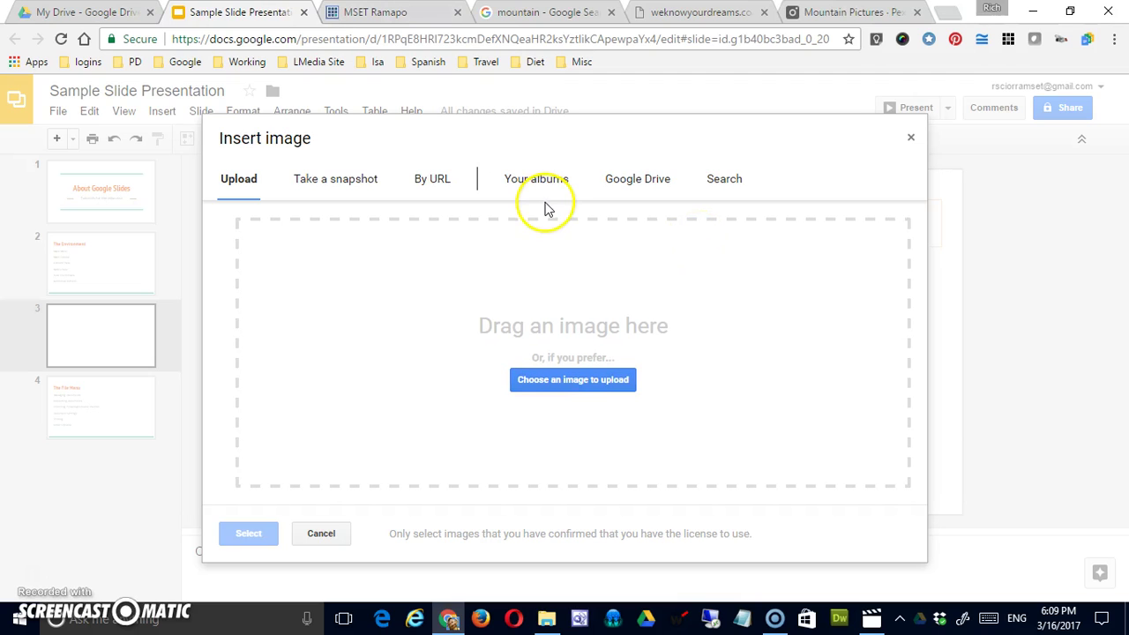
click(724, 179)
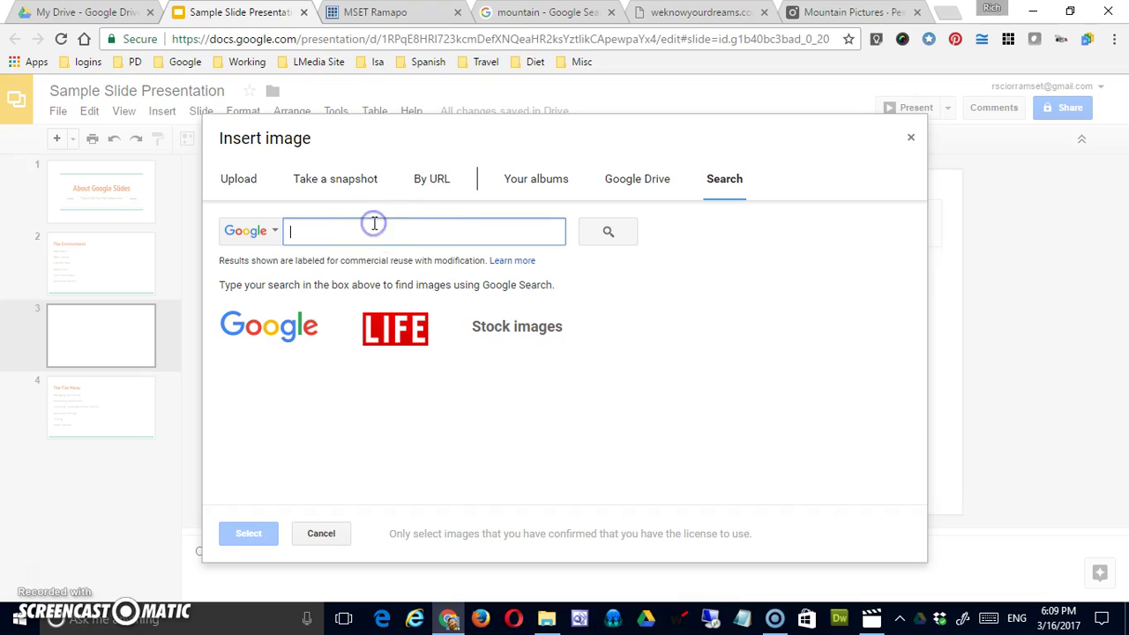
text(m)
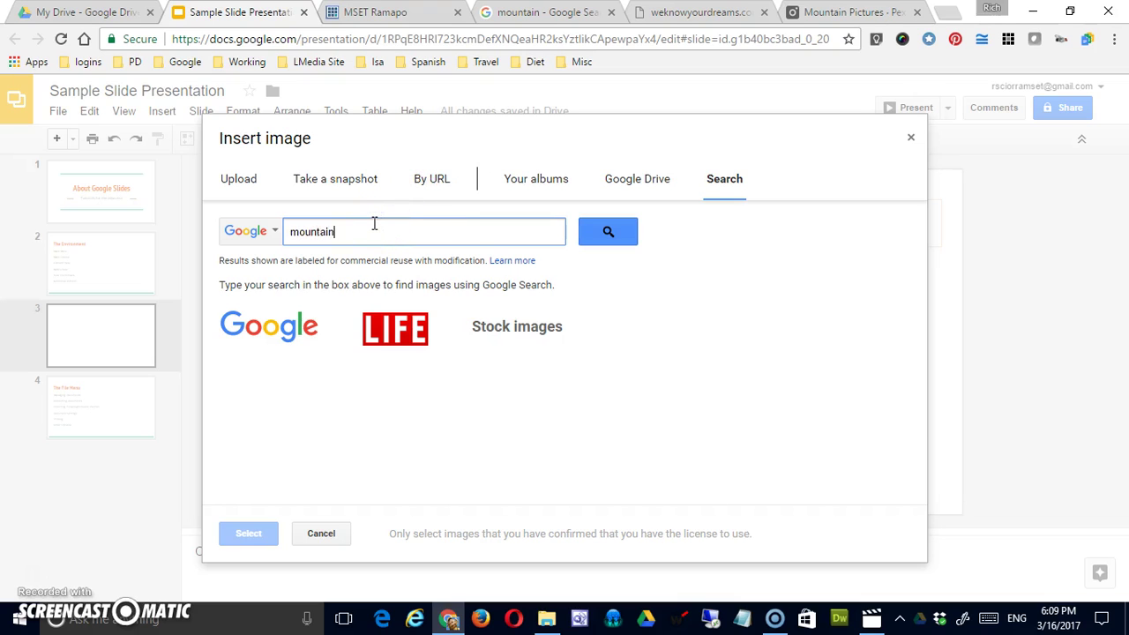
text(ountain)
key(Return)
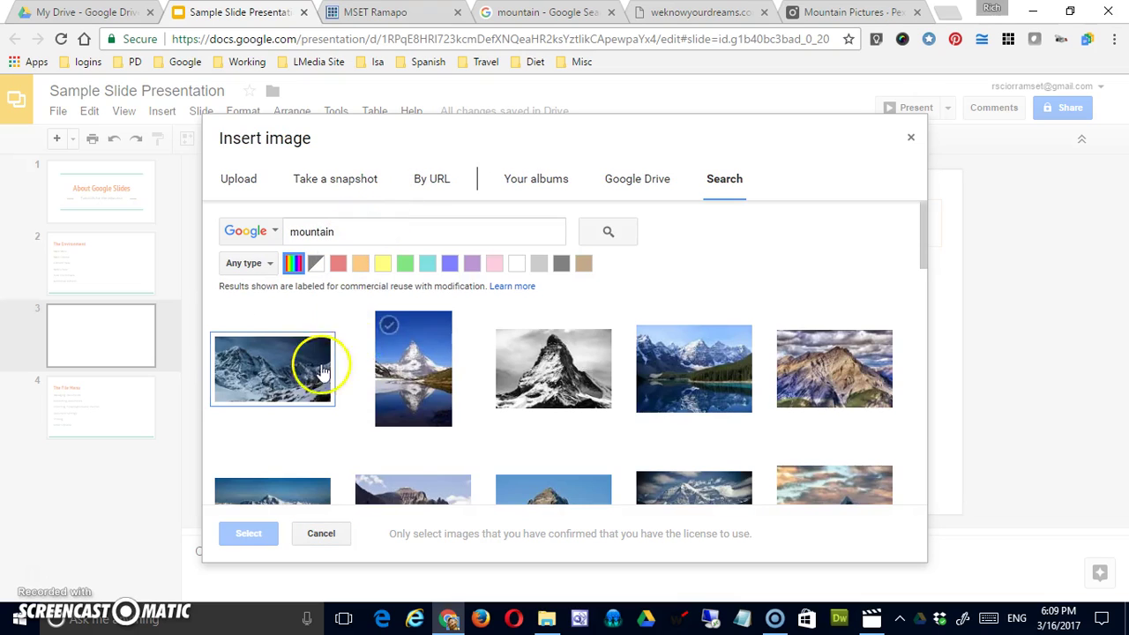
click(319, 374)
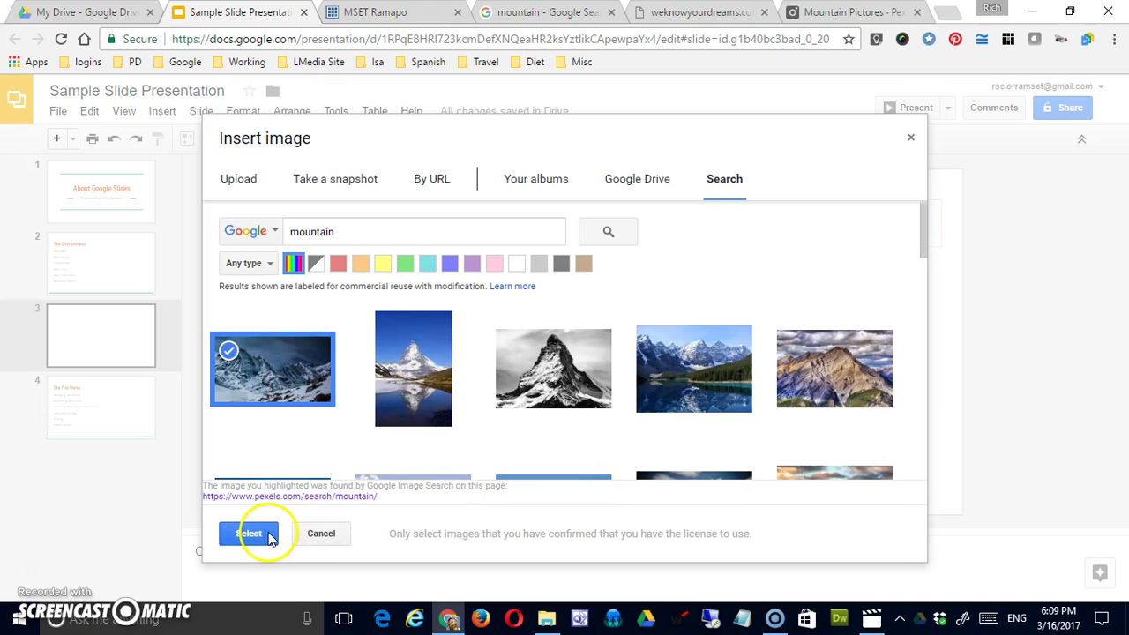
click(250, 533)
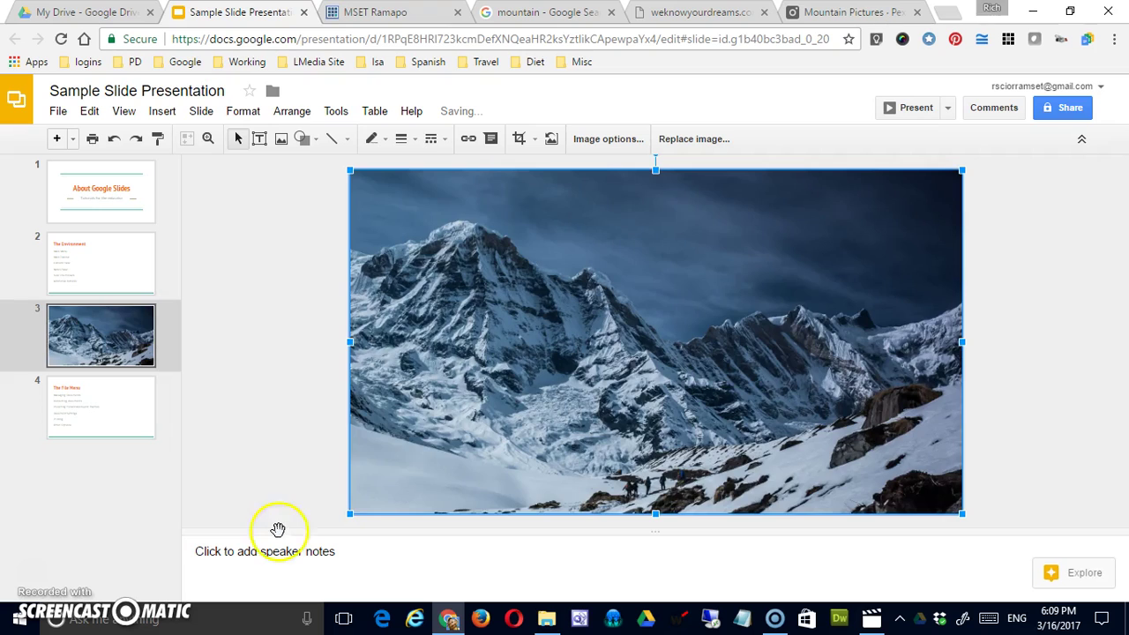
key(Delete)
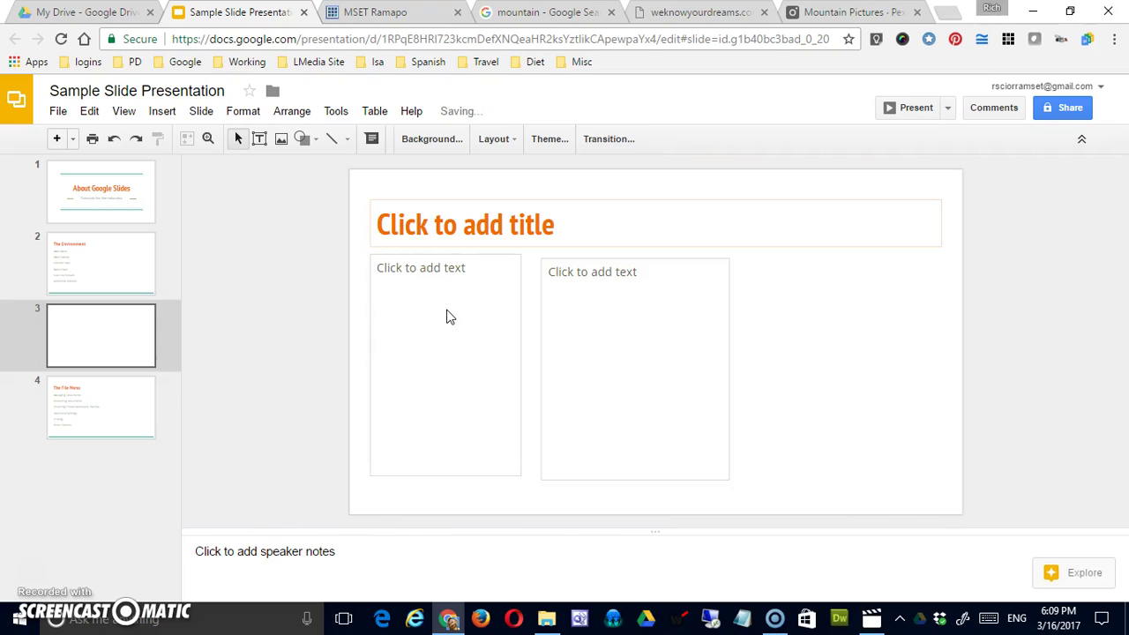
click(279, 141)
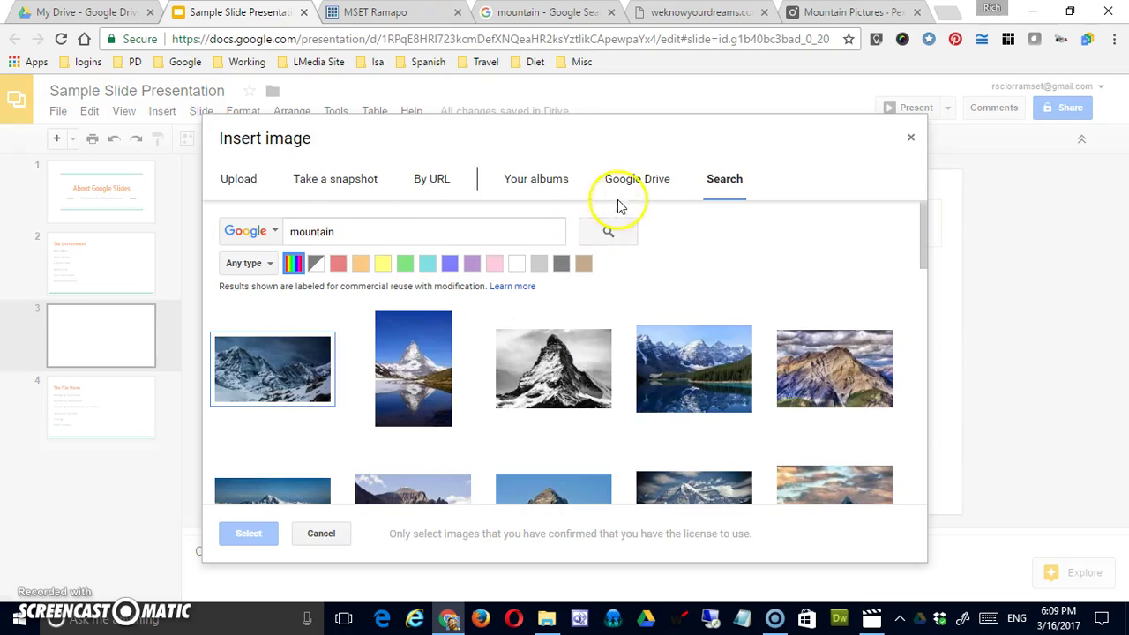
click(639, 180)
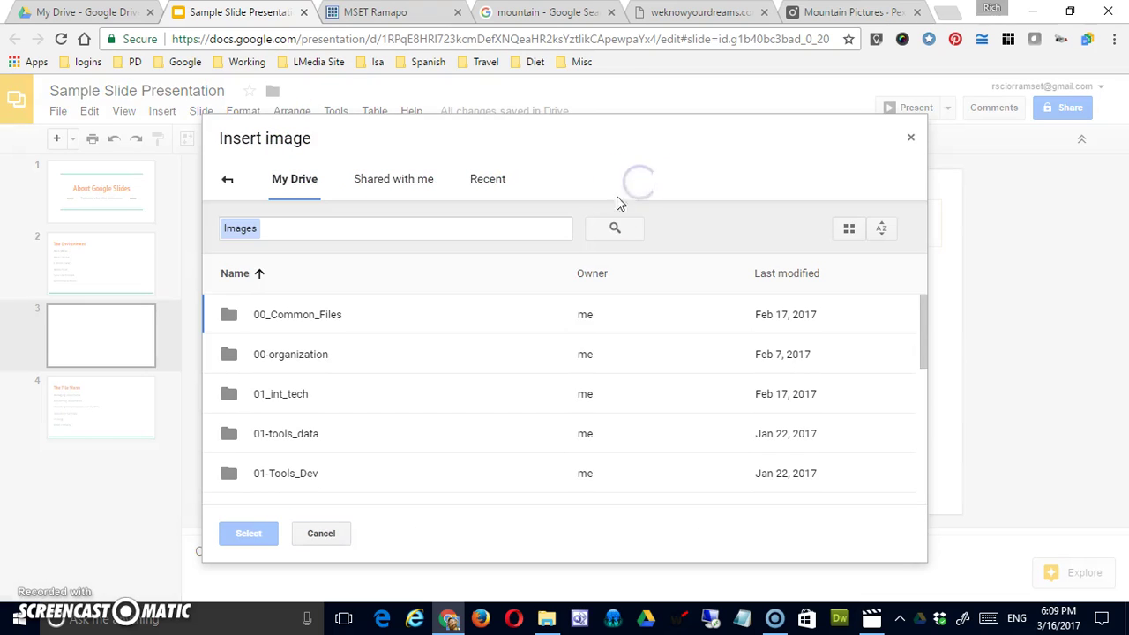
click(226, 180)
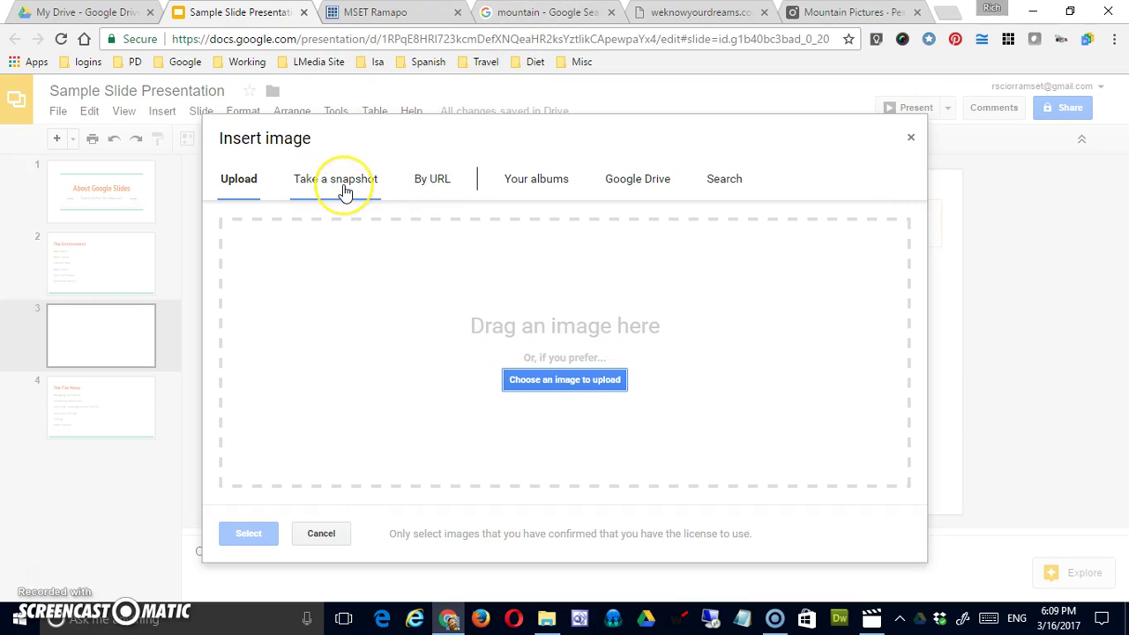
click(247, 175)
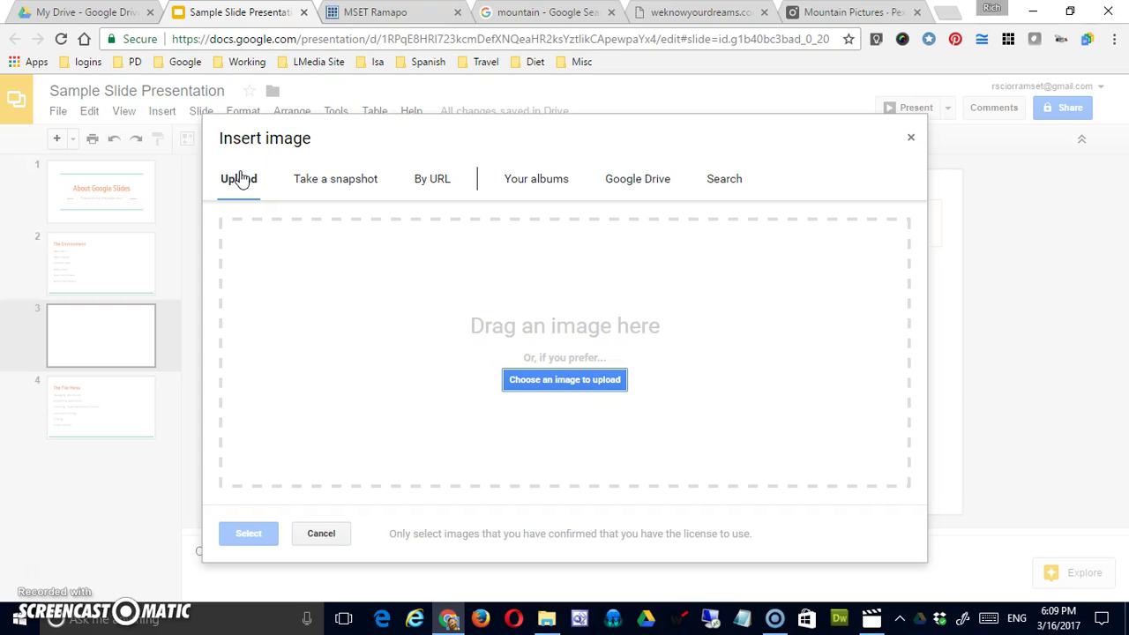
click(321, 534)
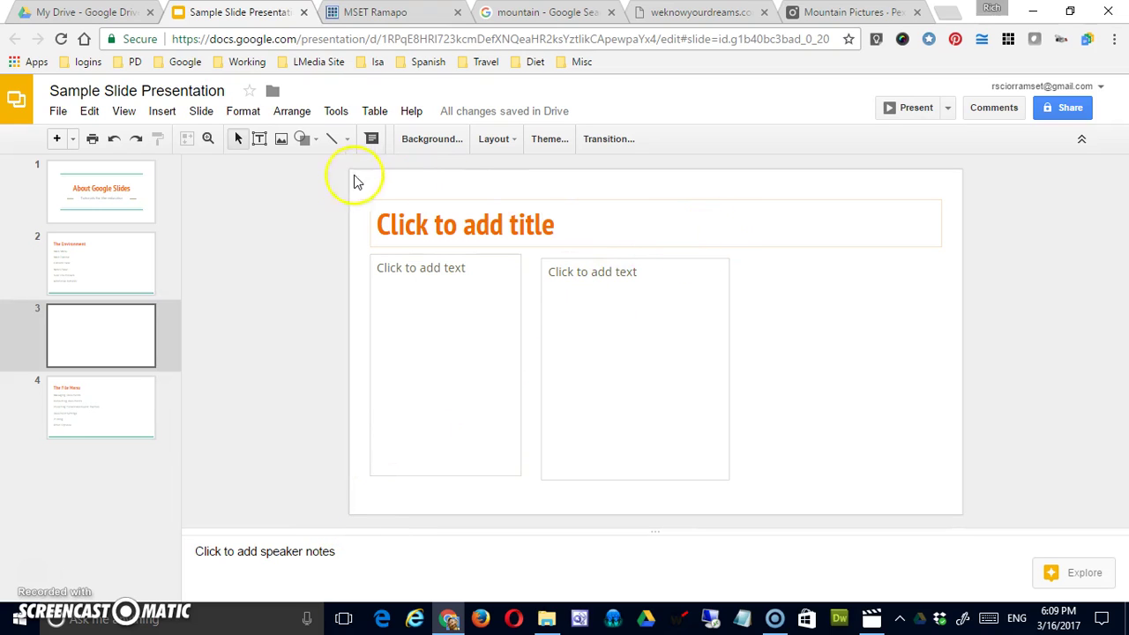
click(315, 142)
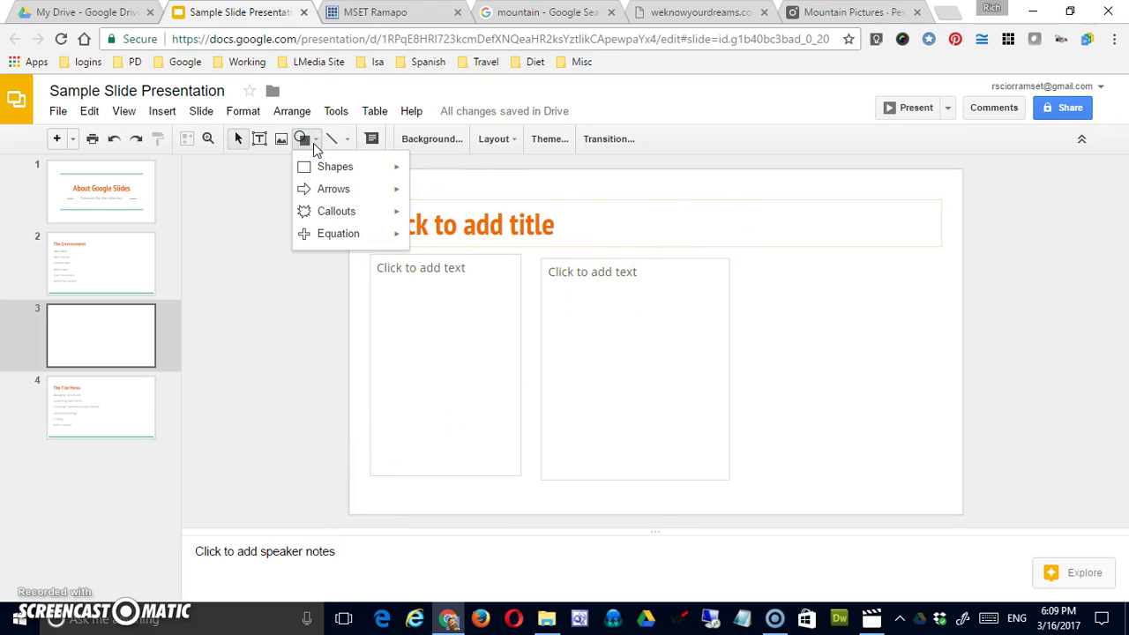
mouse_move(393, 168)
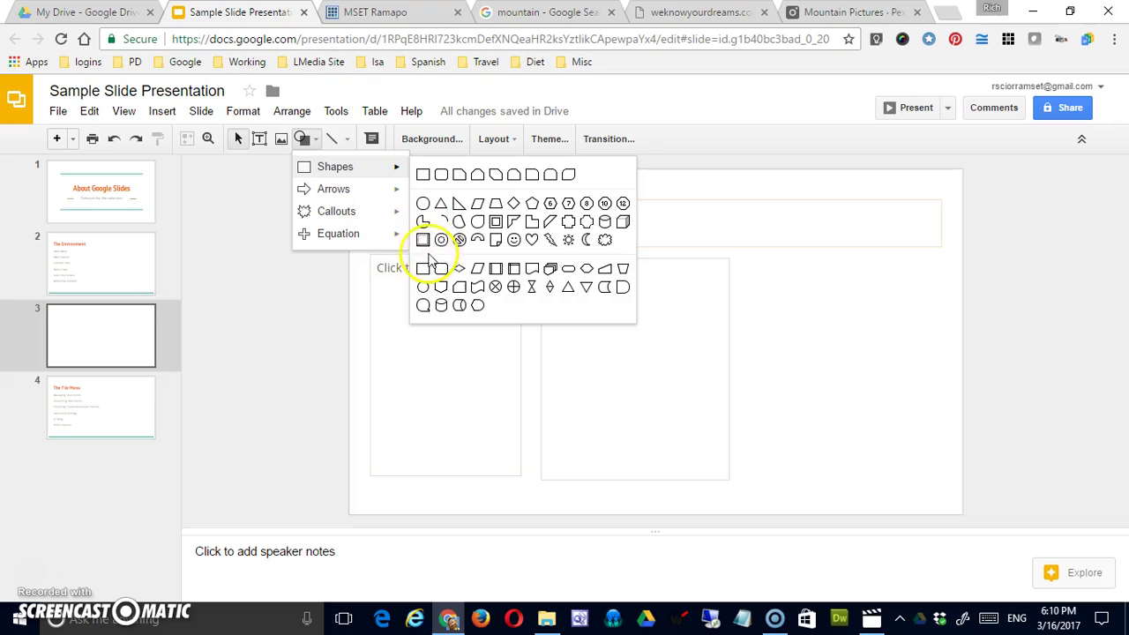
mouse_move(393, 192)
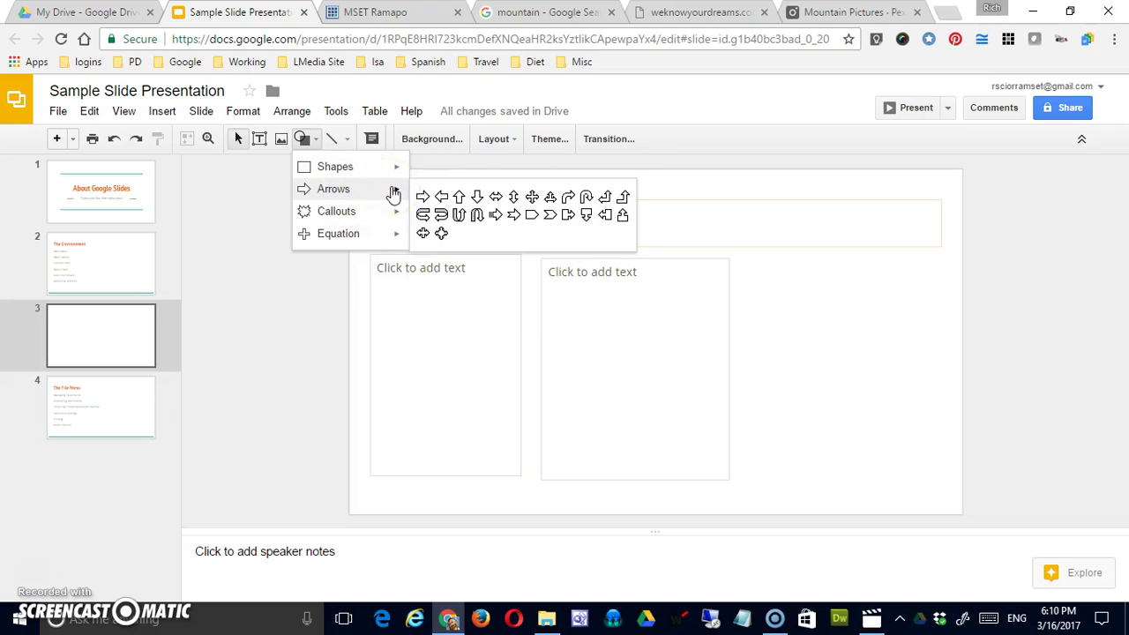
mouse_move(400, 221)
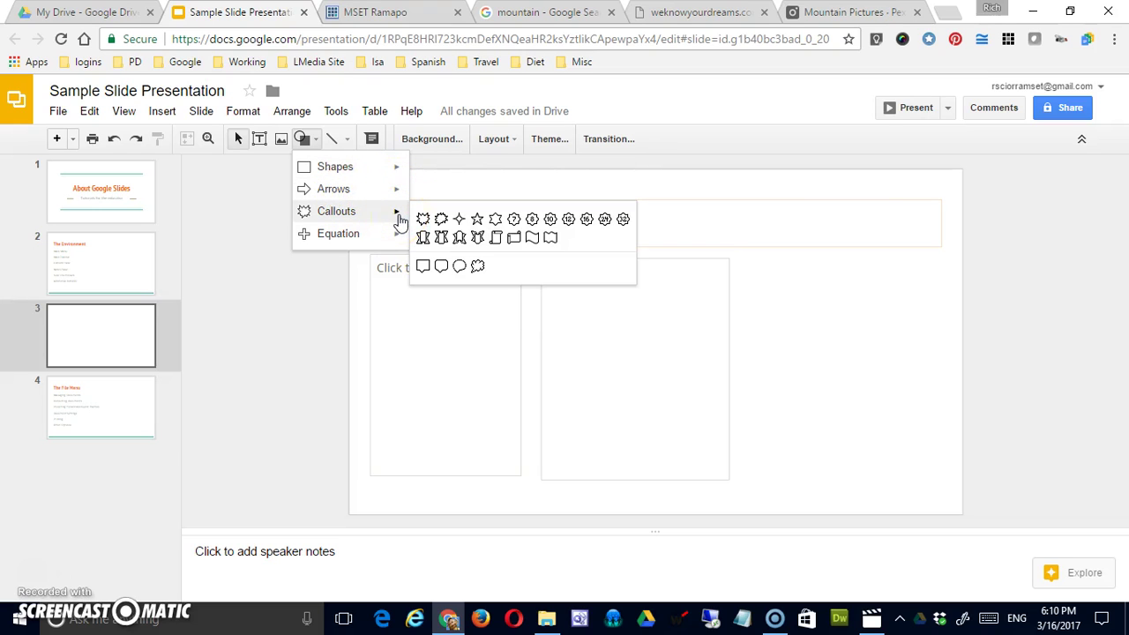
click(401, 238)
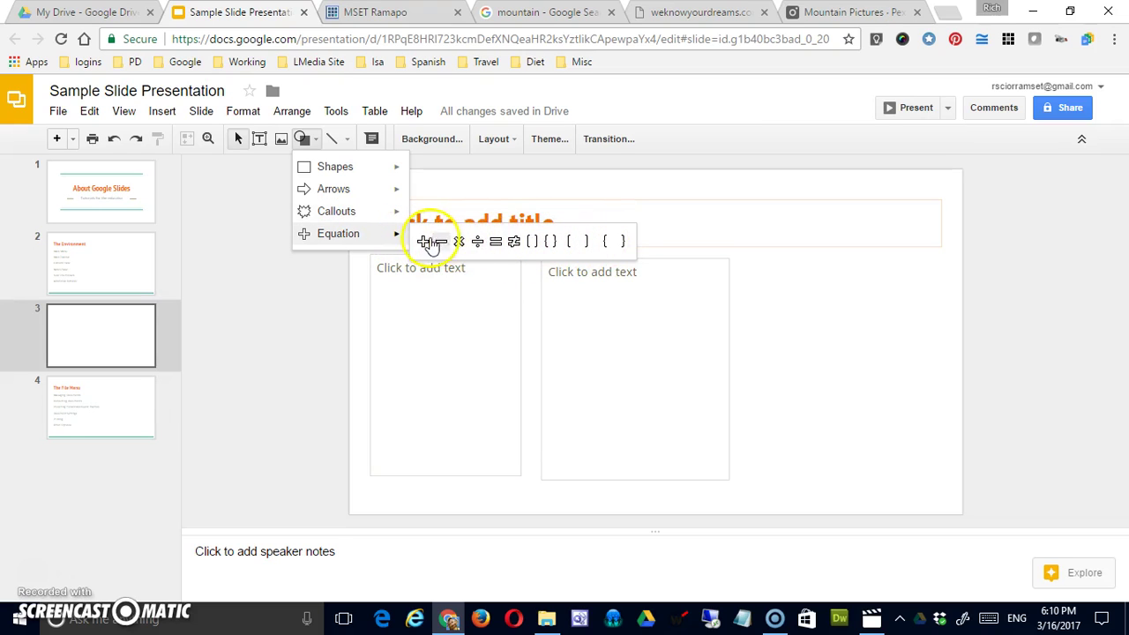
click(260, 232)
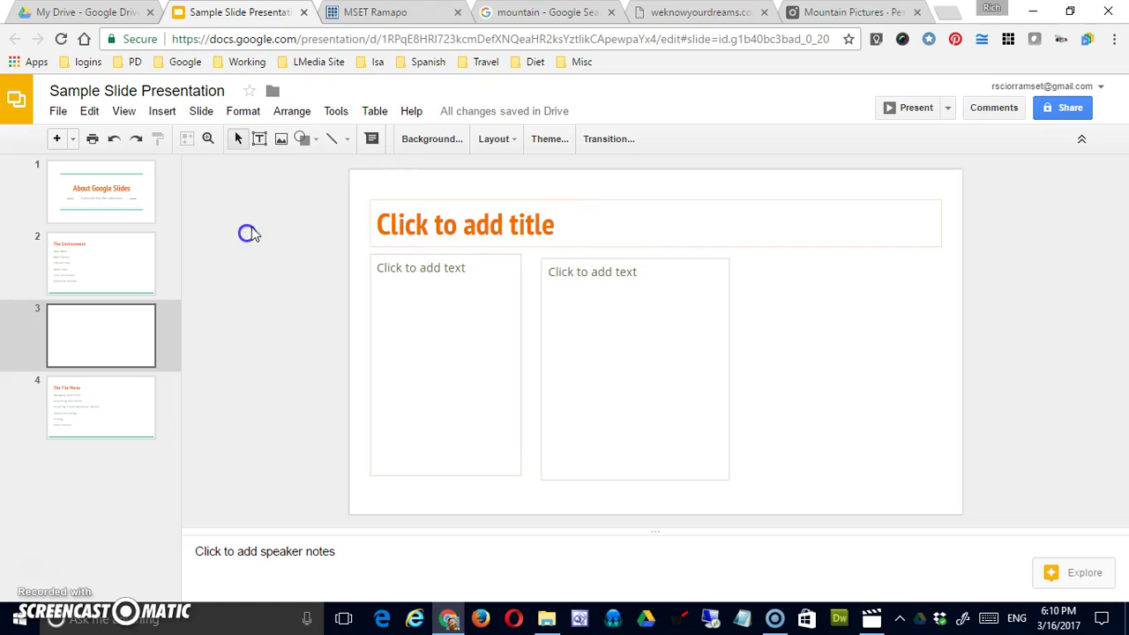
Draw an arrow pointing down to the lower right on slide 3.
click(350, 141)
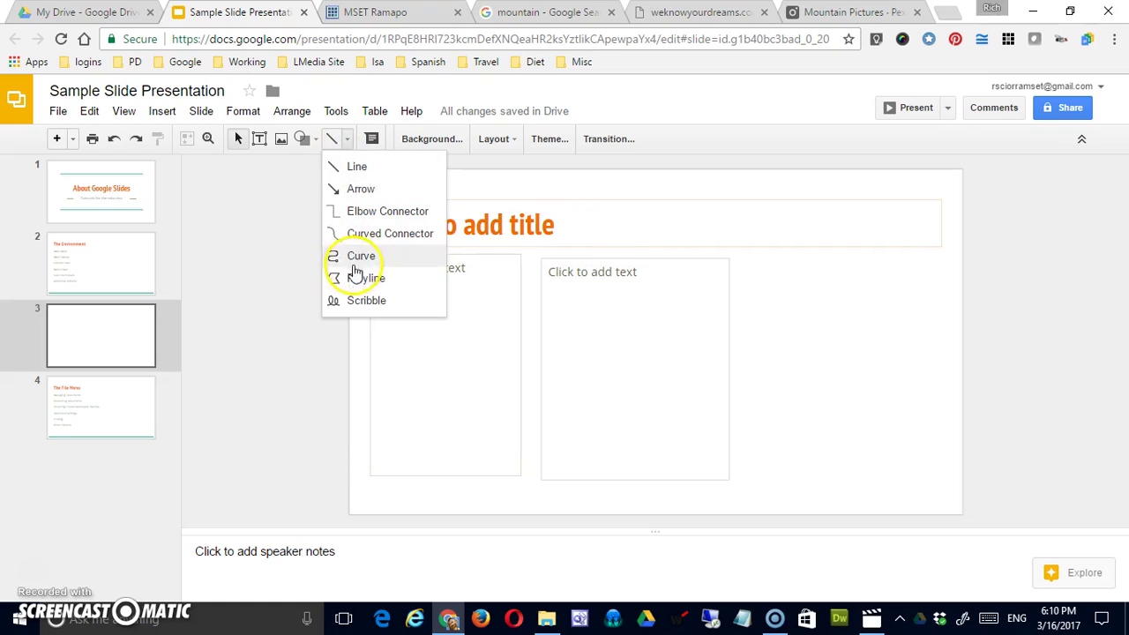
click(357, 189)
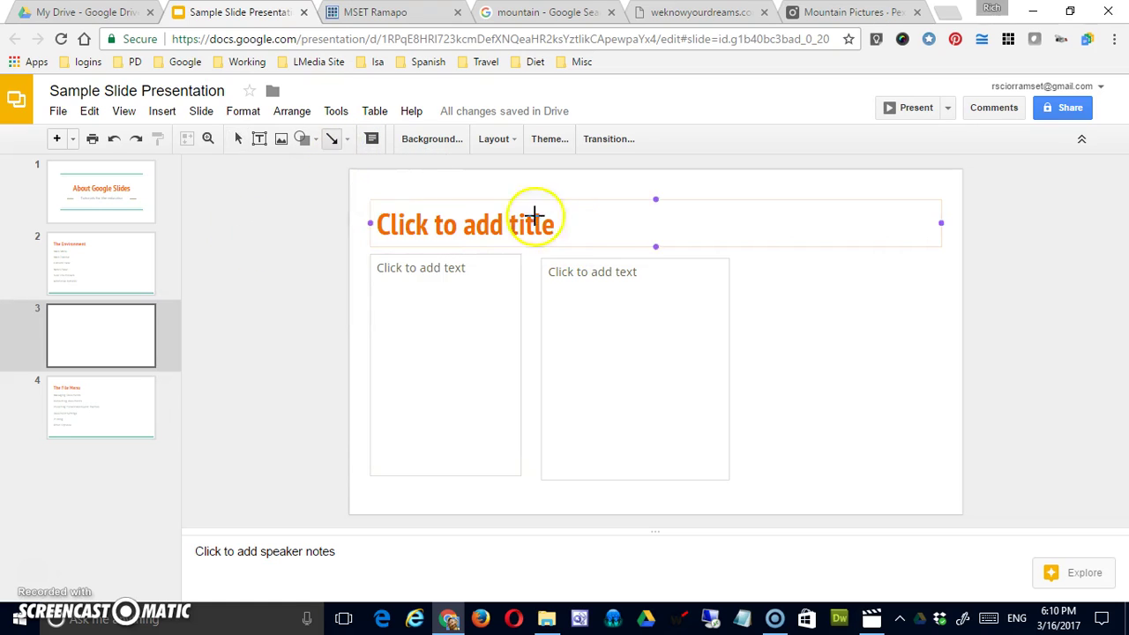
drag(769, 266, 823, 330)
drag(867, 375, 866, 373)
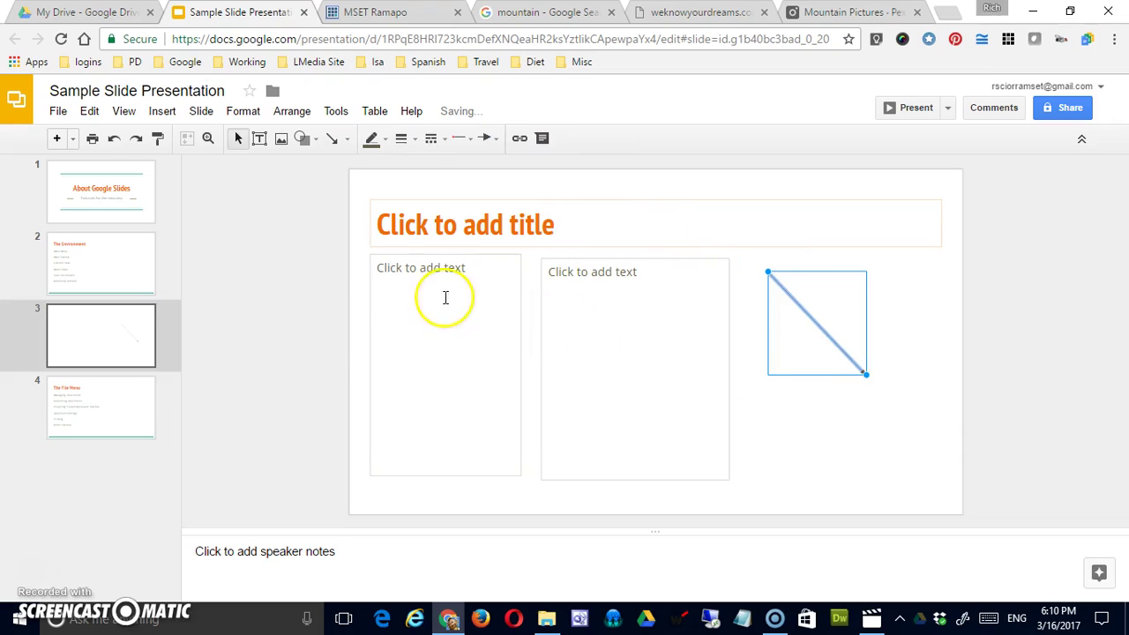
Make the arrow 24px thick and dotted, and lengthen it up-left.
click(412, 147)
click(429, 309)
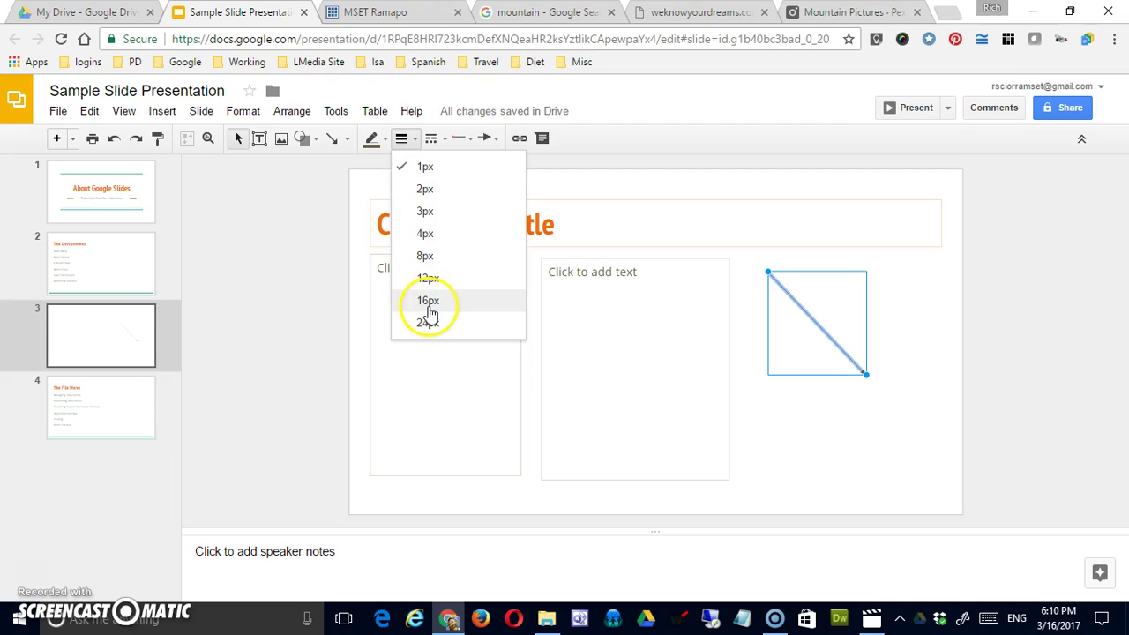
click(429, 323)
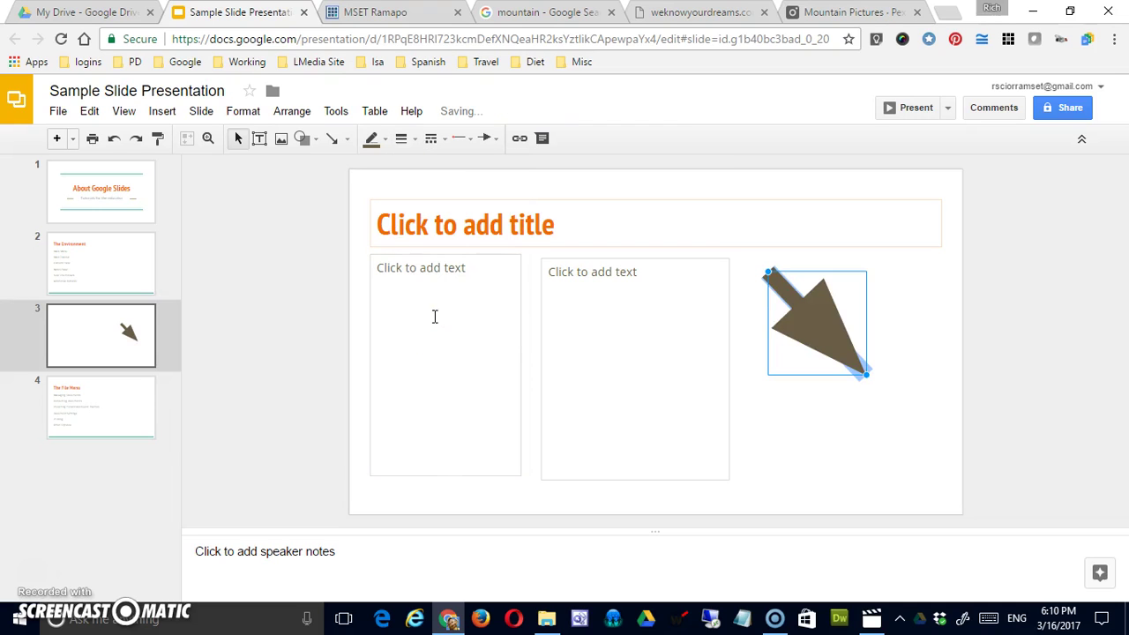
click(432, 140)
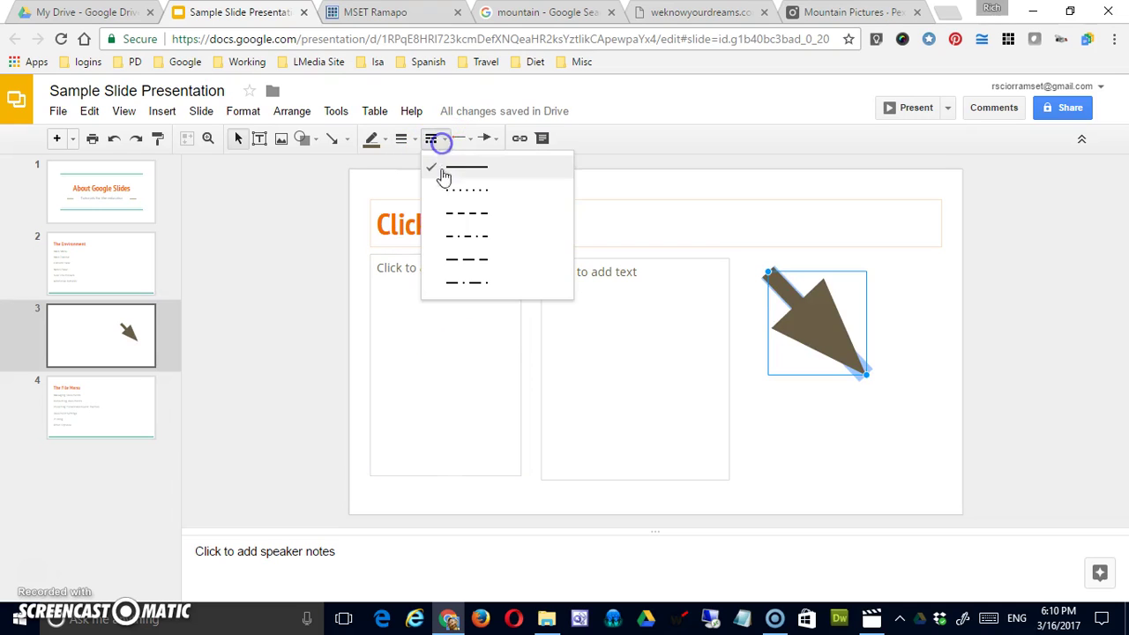
click(458, 190)
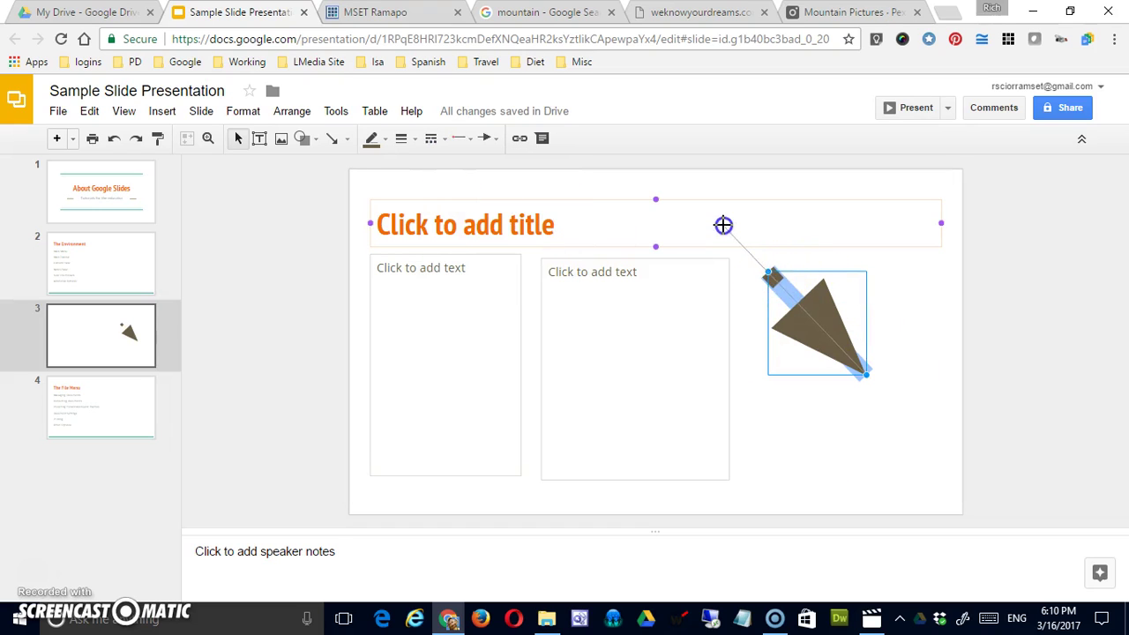
drag(710, 208, 711, 209)
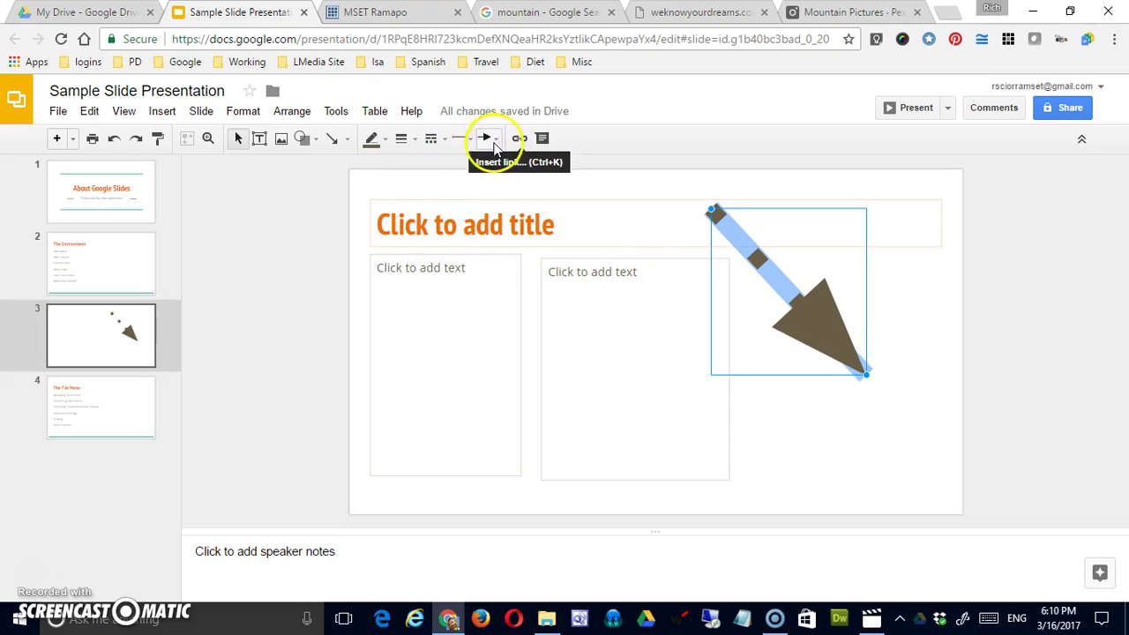
Give the arrow a diamond start and red colour, extending its start further up-left.
click(473, 147)
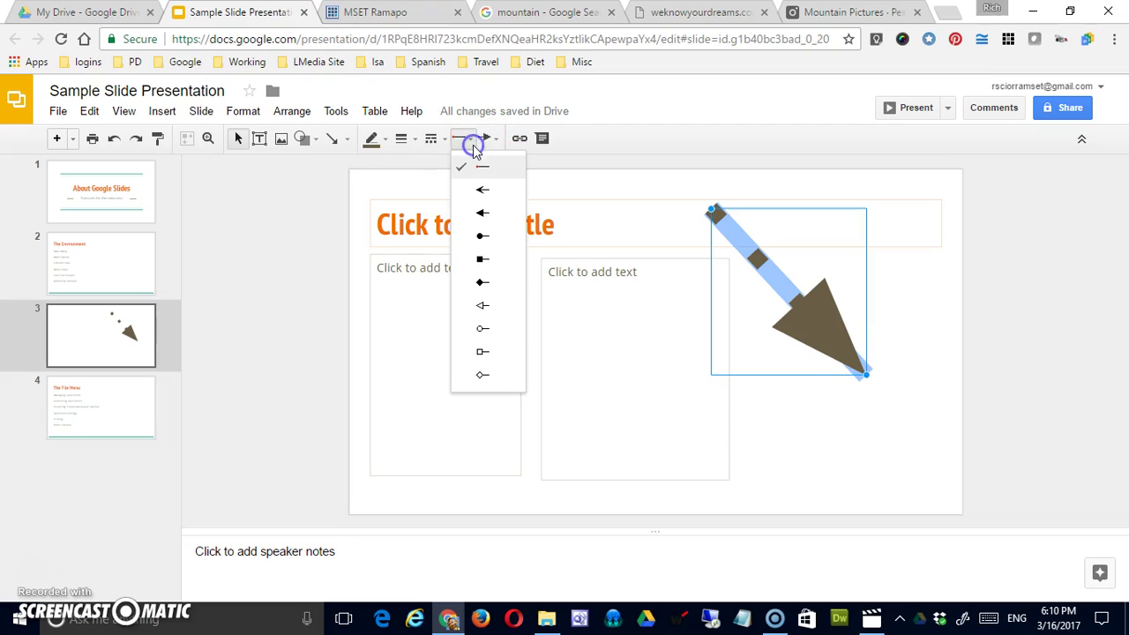
click(487, 280)
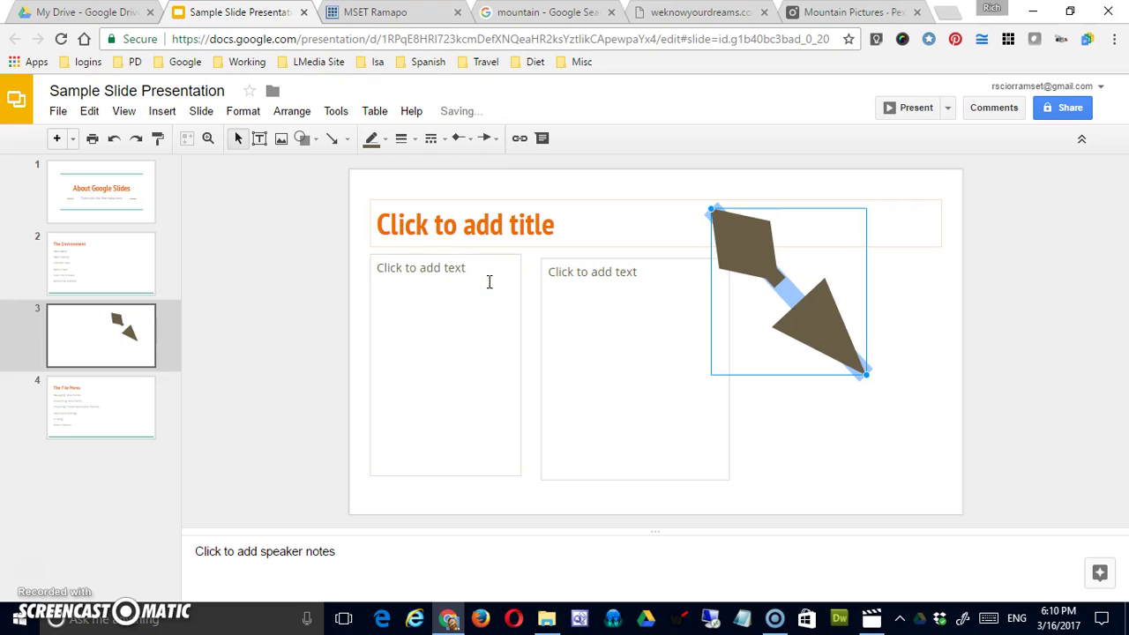
click(388, 144)
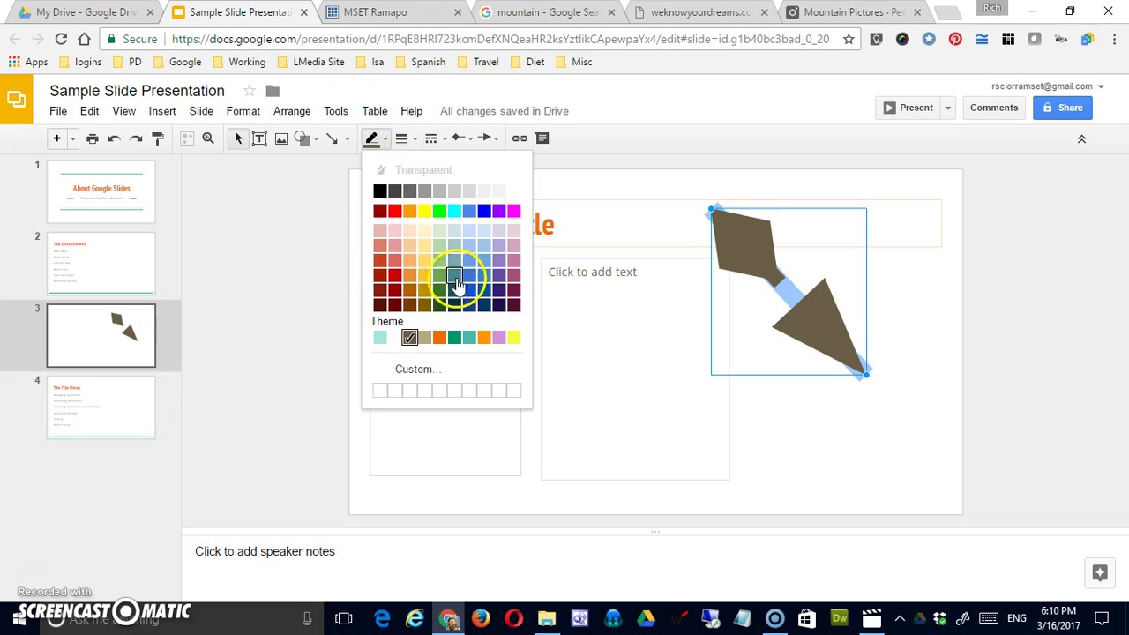
click(396, 277)
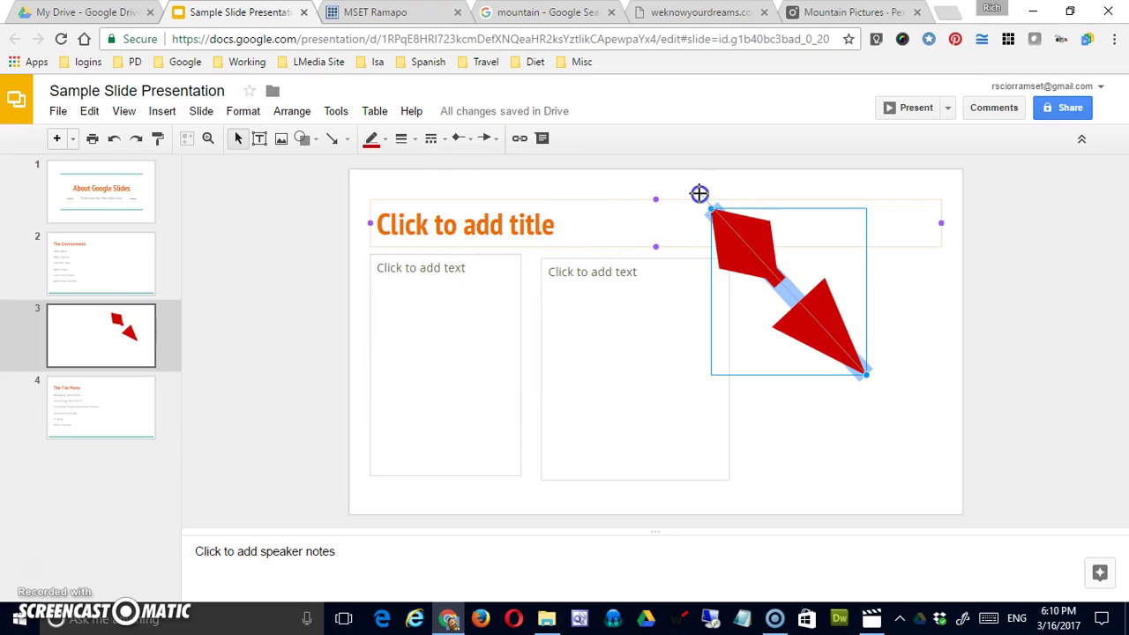
drag(710, 208, 699, 193)
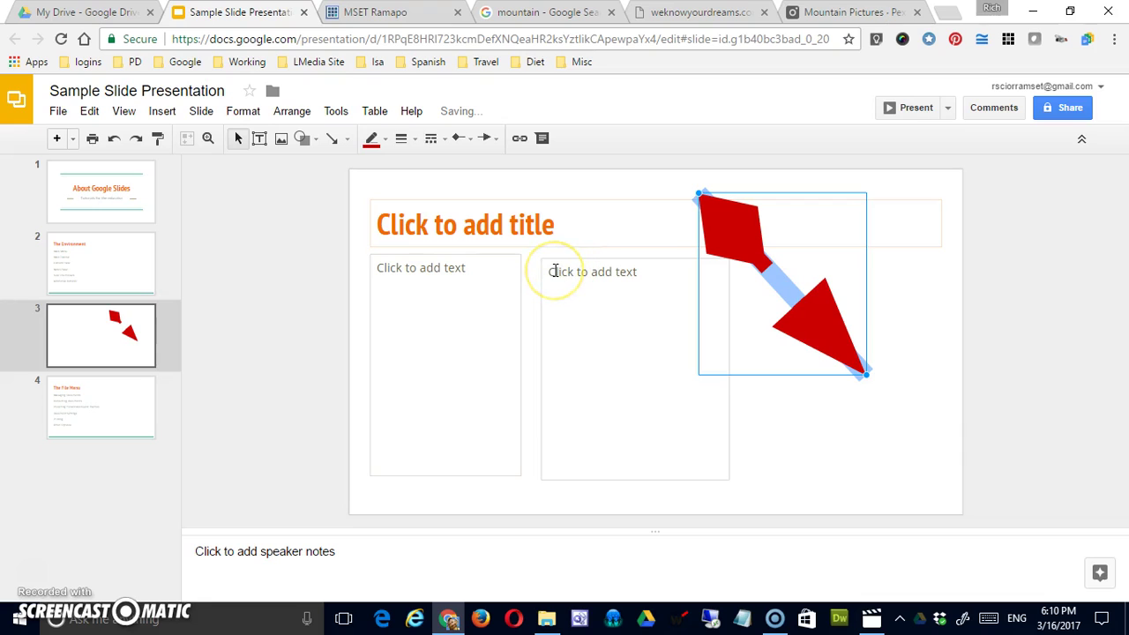
click(773, 466)
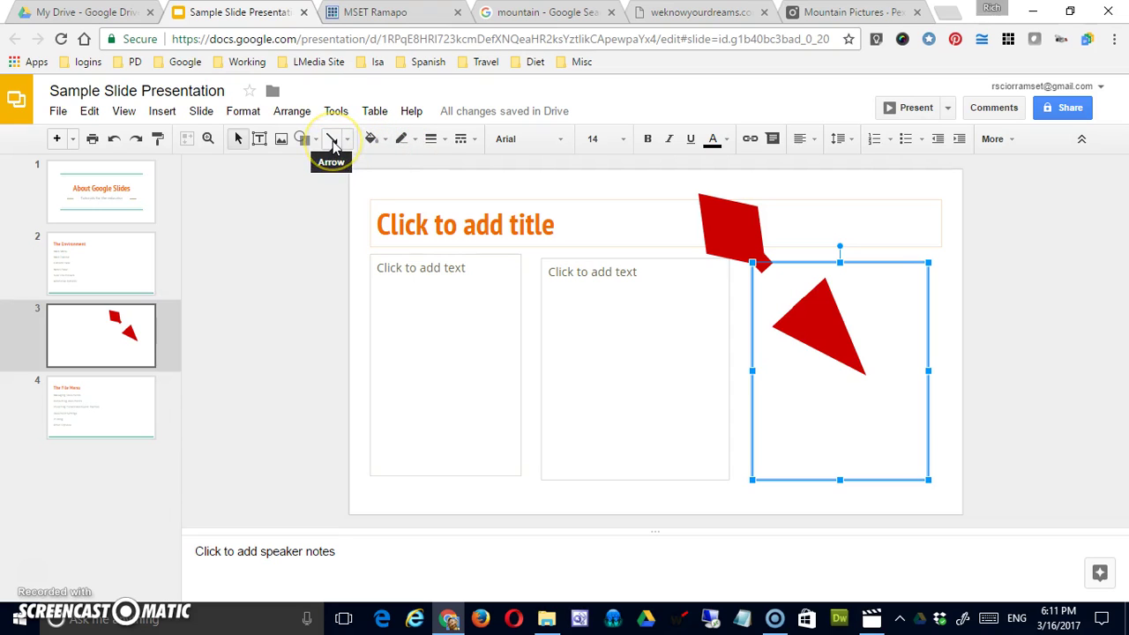
Type 'asdfadfa' in the right column and 'sadfasf' in the left, then select the left text.
click(492, 325)
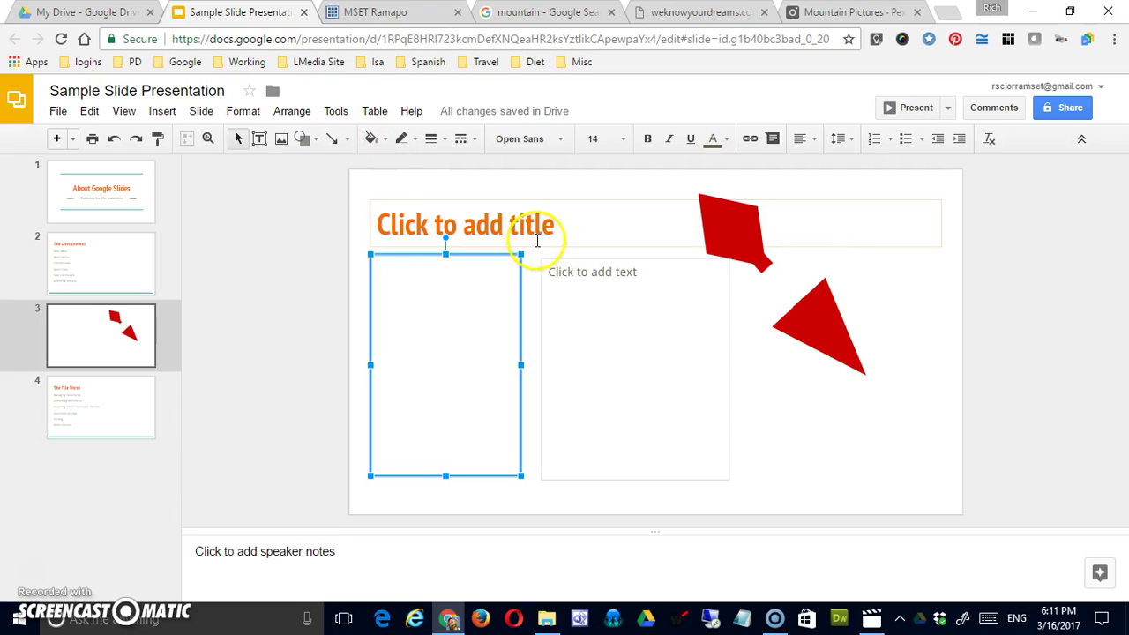
click(578, 280)
text(asdfadfa)
click(453, 278)
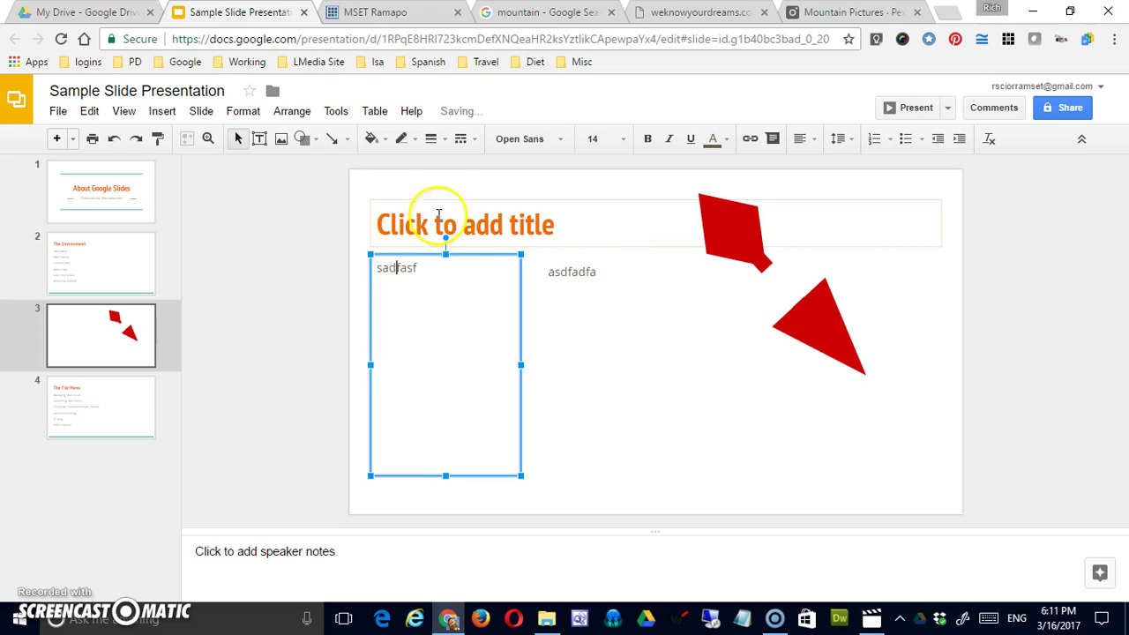
click(397, 172)
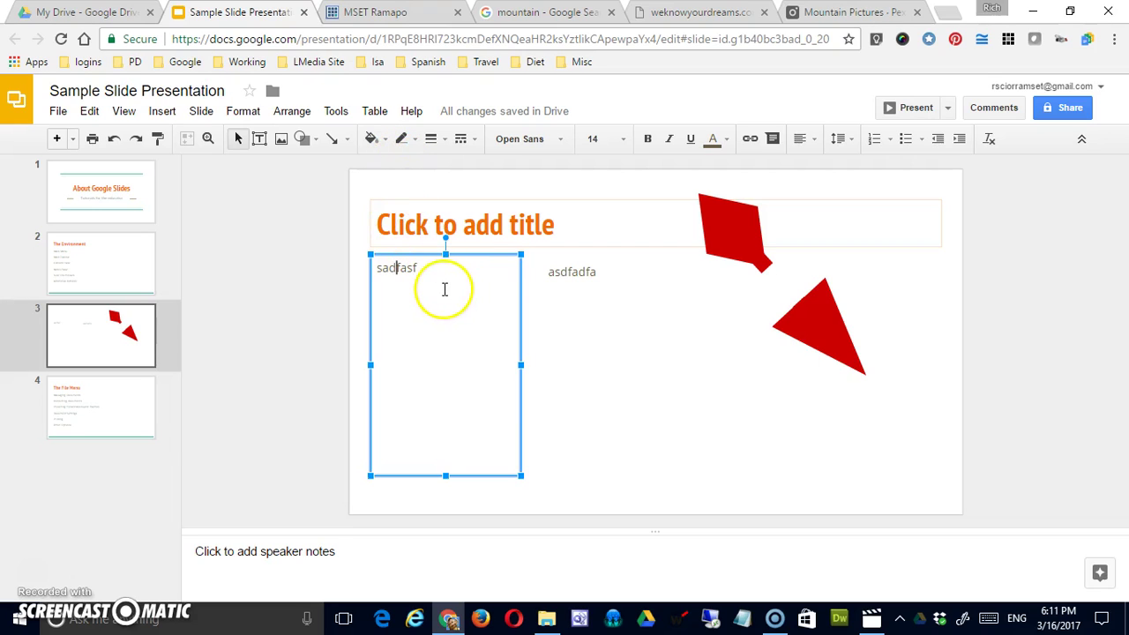
drag(442, 272, 375, 271)
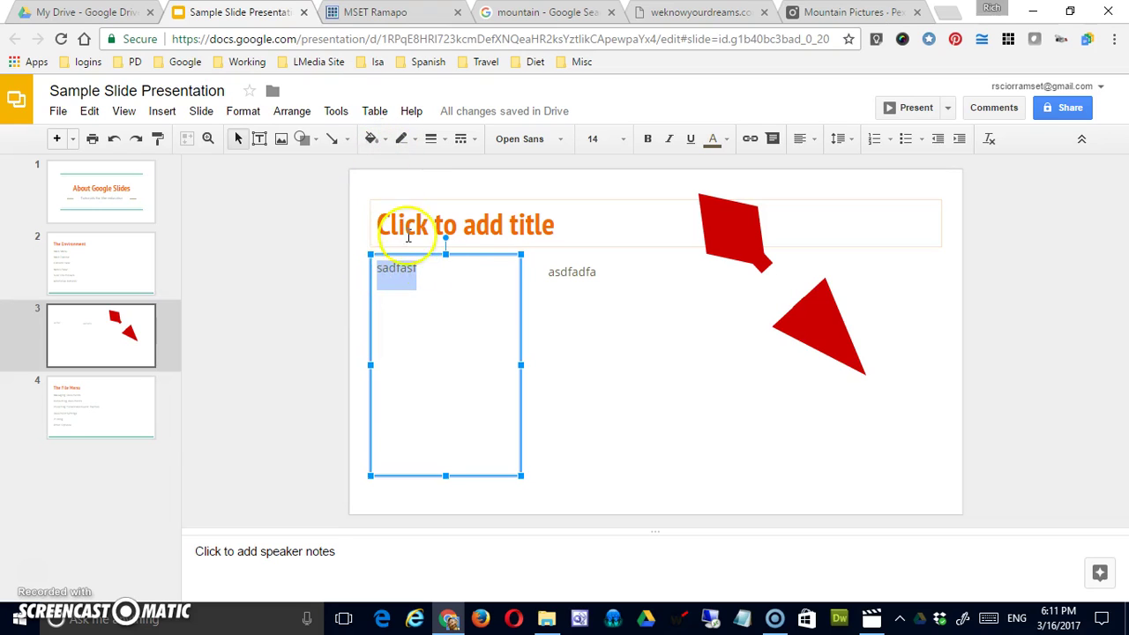
click(467, 329)
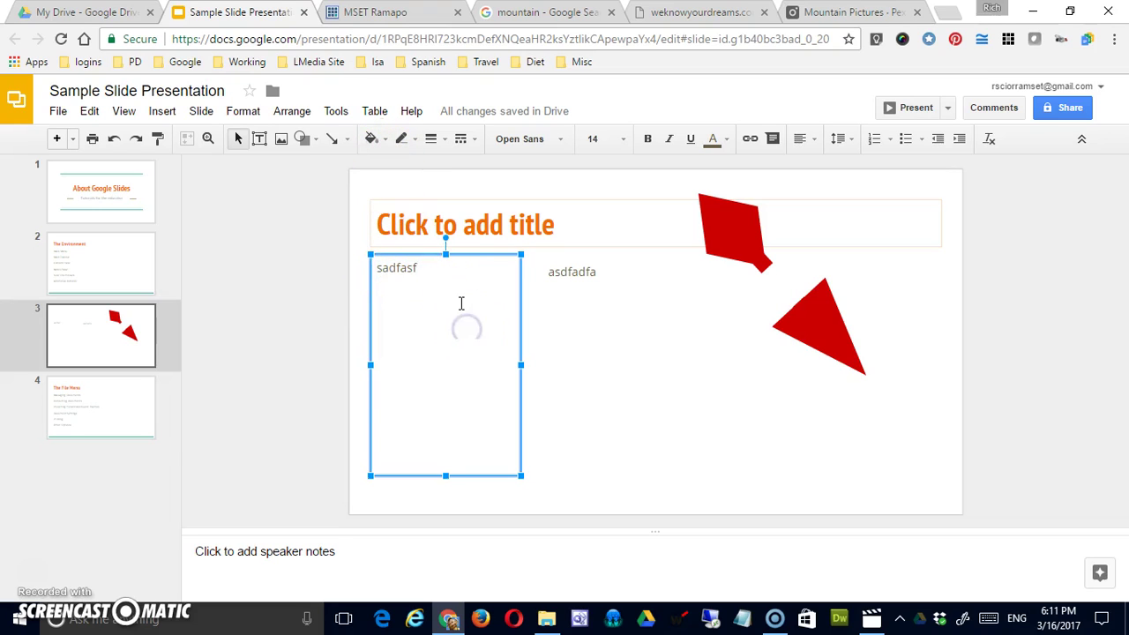
drag(451, 280, 356, 272)
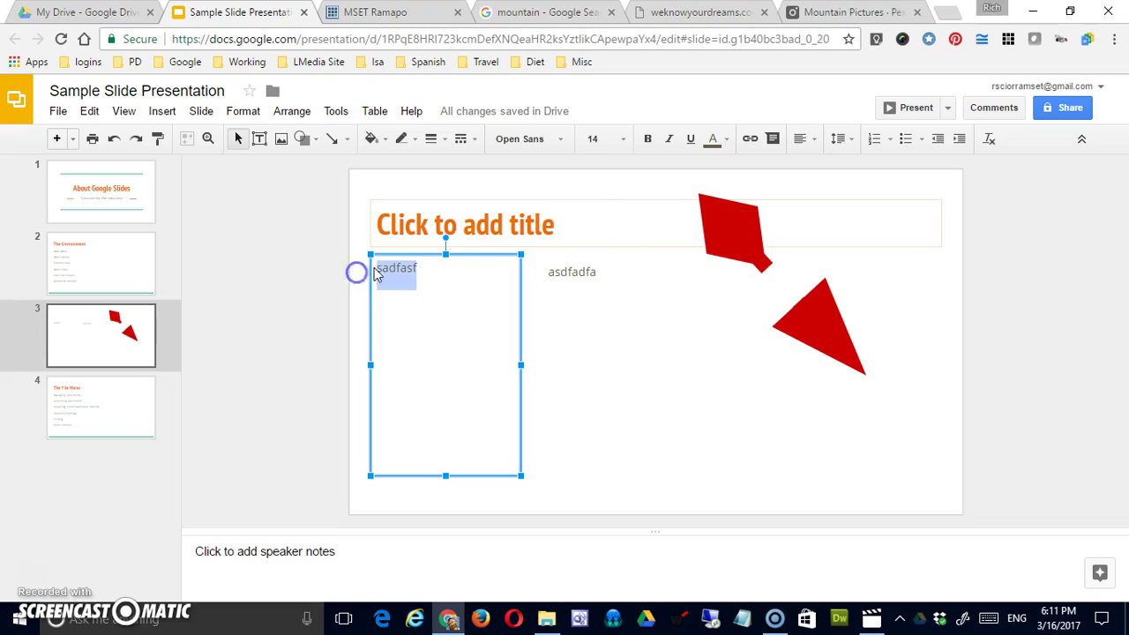
Set the left text to Permanent Marker, size 30, bold, italic, underlined, in dark gold.
click(564, 140)
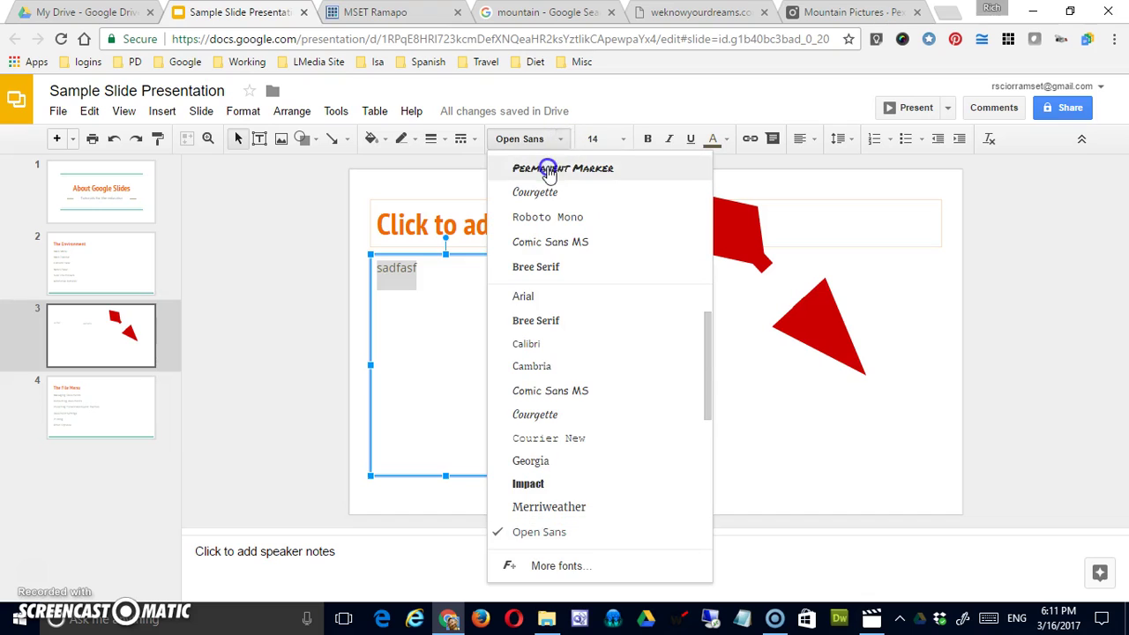
click(559, 169)
click(628, 148)
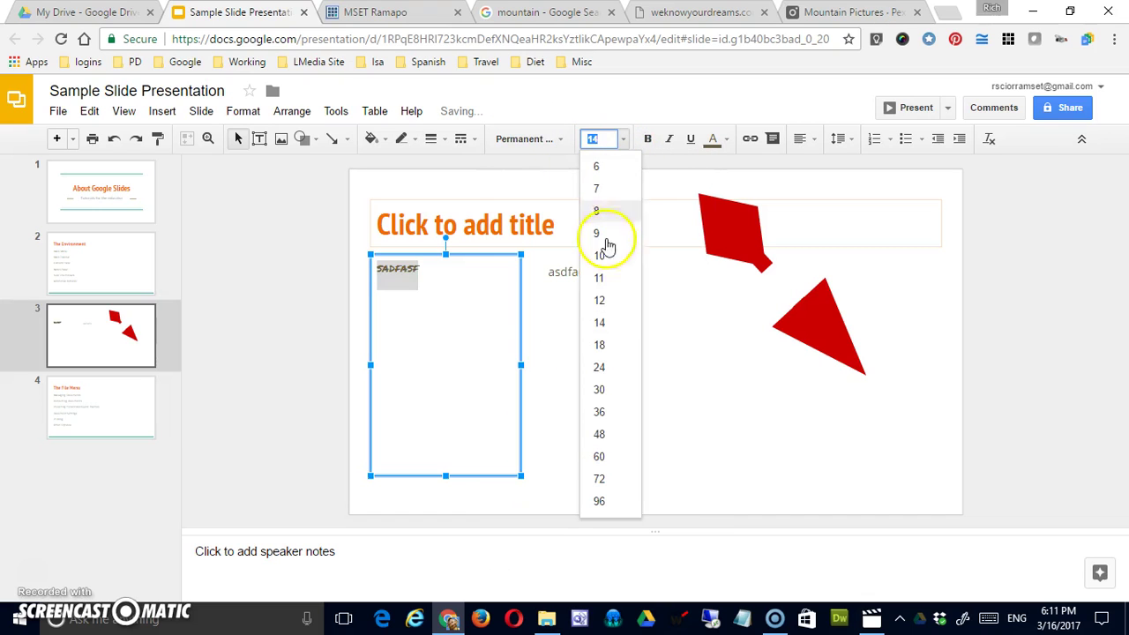
click(604, 382)
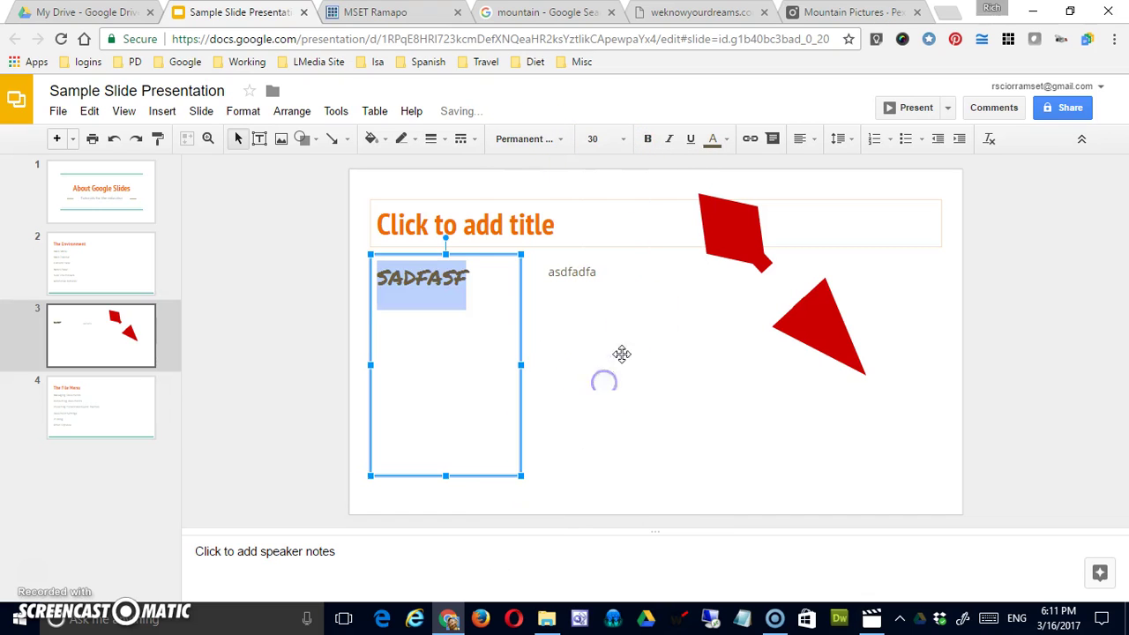
click(647, 139)
click(668, 140)
click(690, 140)
click(728, 141)
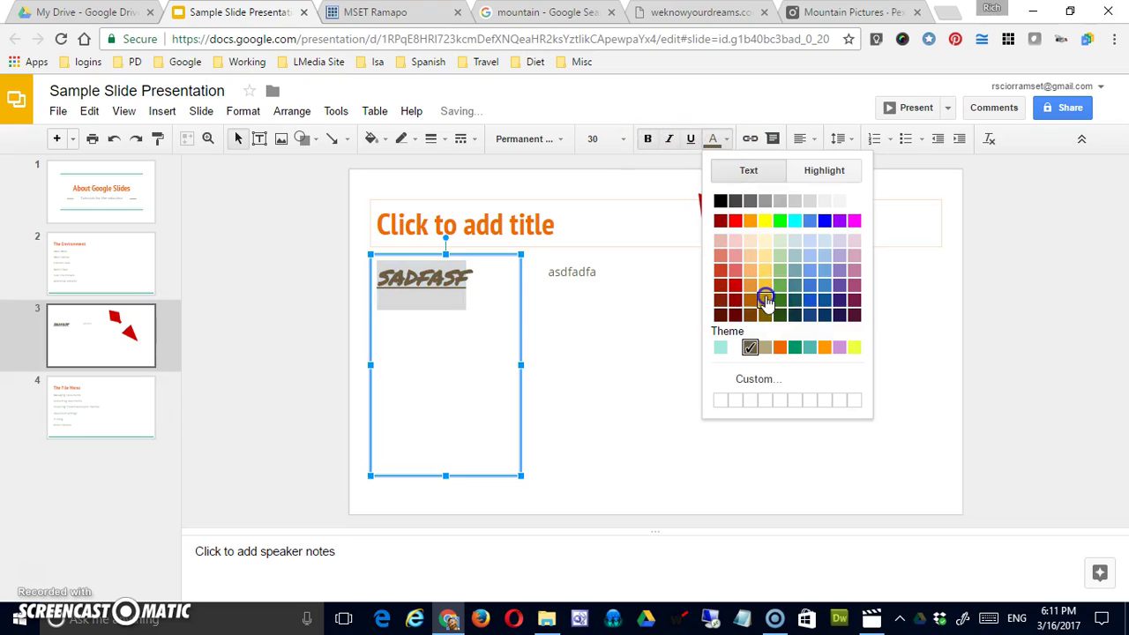
click(765, 299)
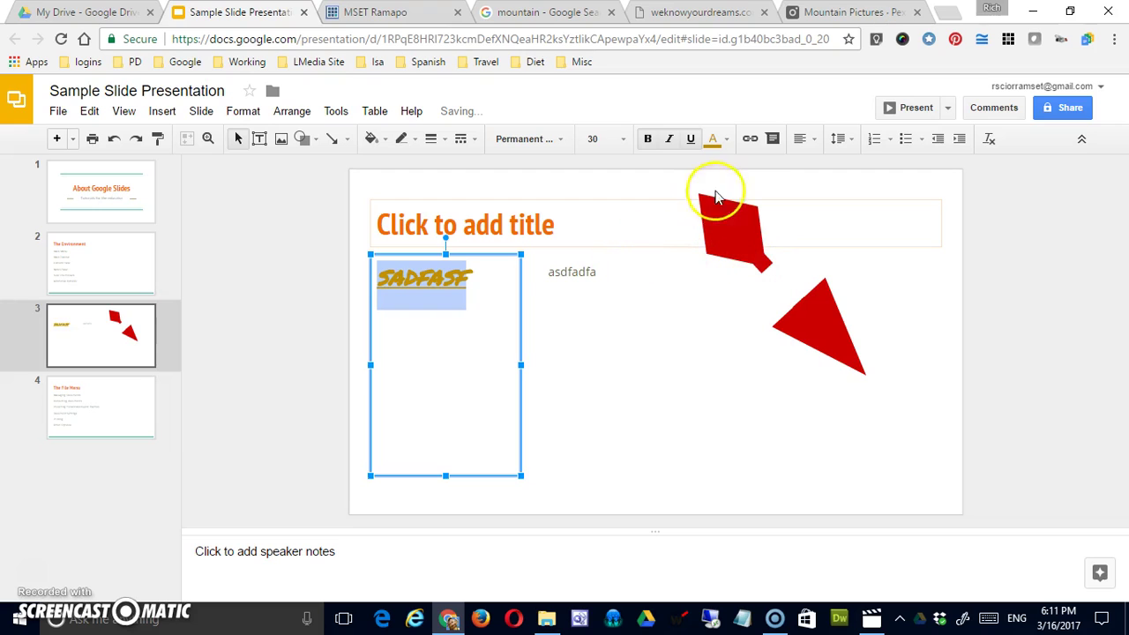
click(750, 138)
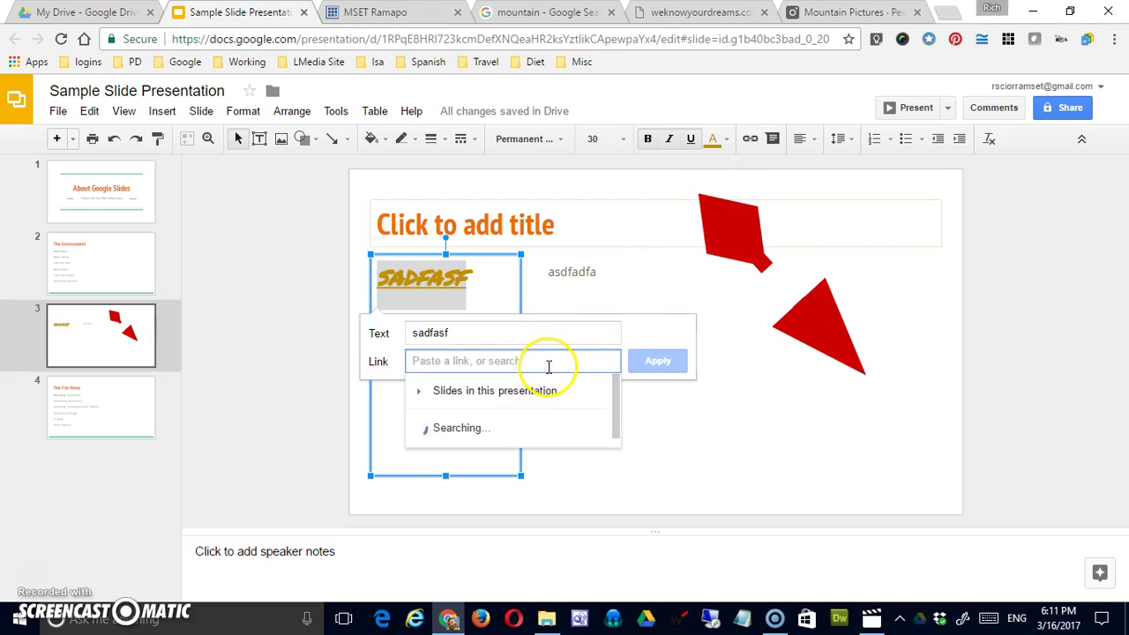
text(h)
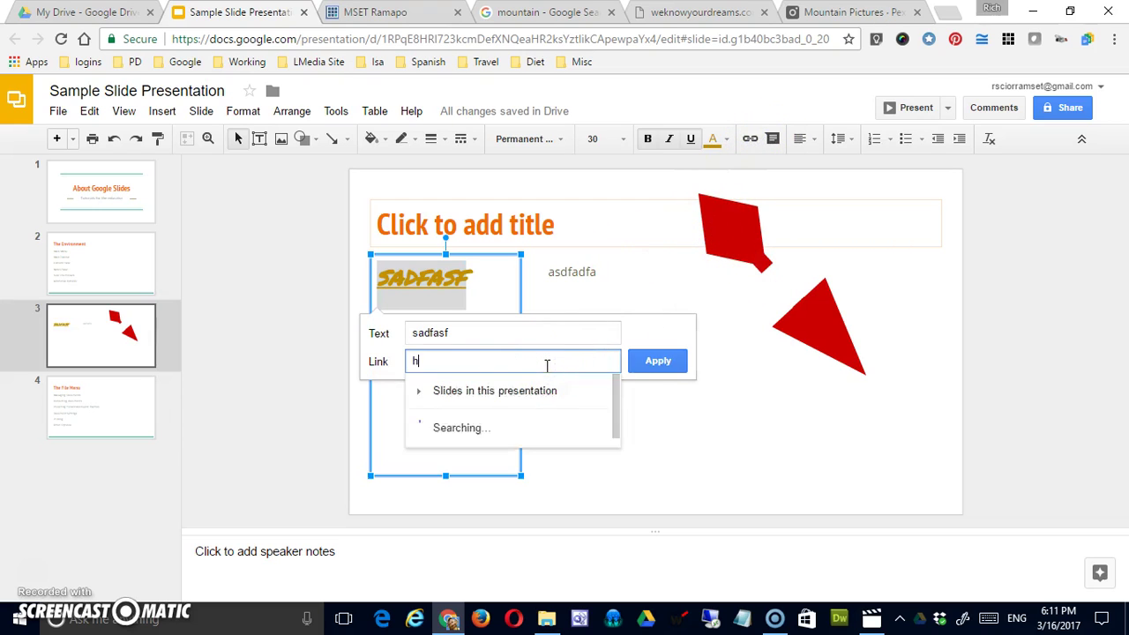
text(ttp://www.google.com)
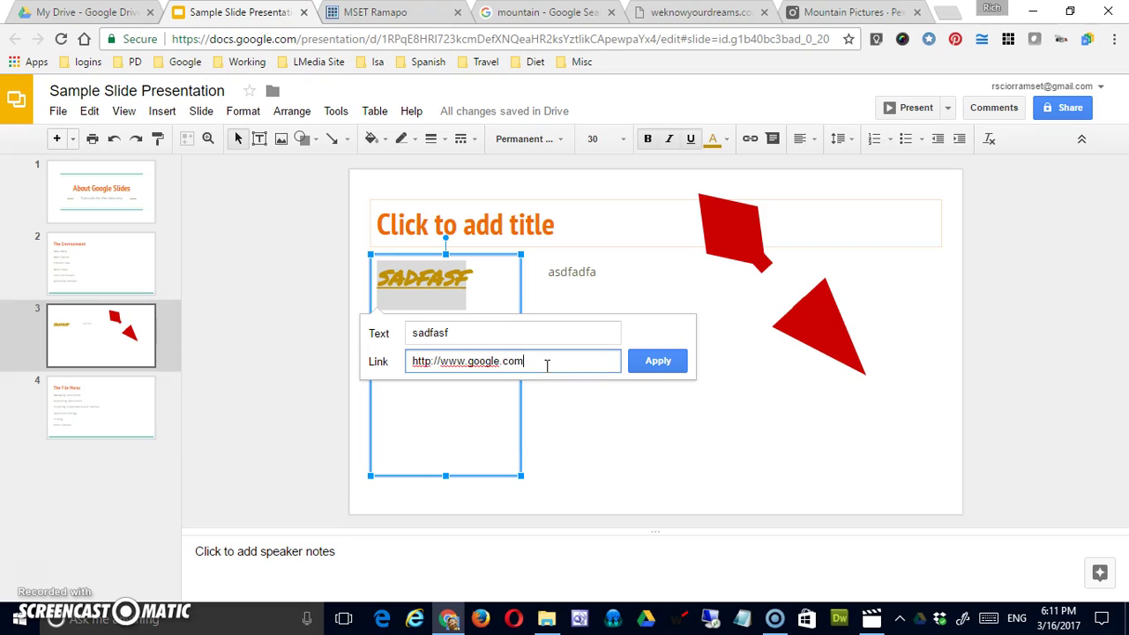
click(673, 360)
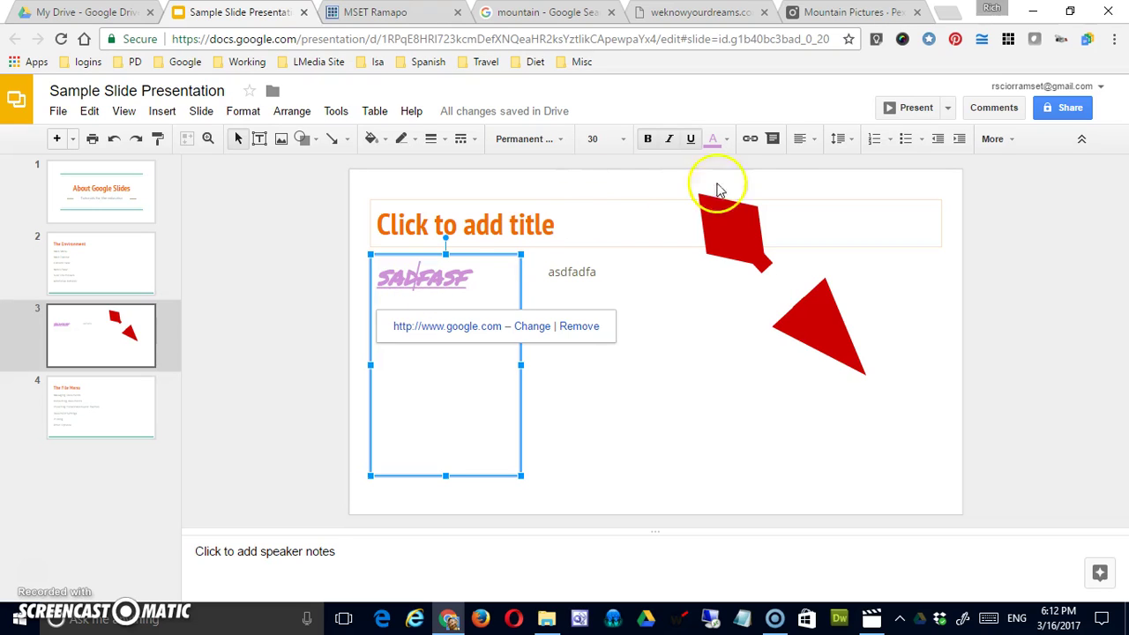
Post the comment 'sadfsaf saf dasf' on the selected text box.
click(771, 139)
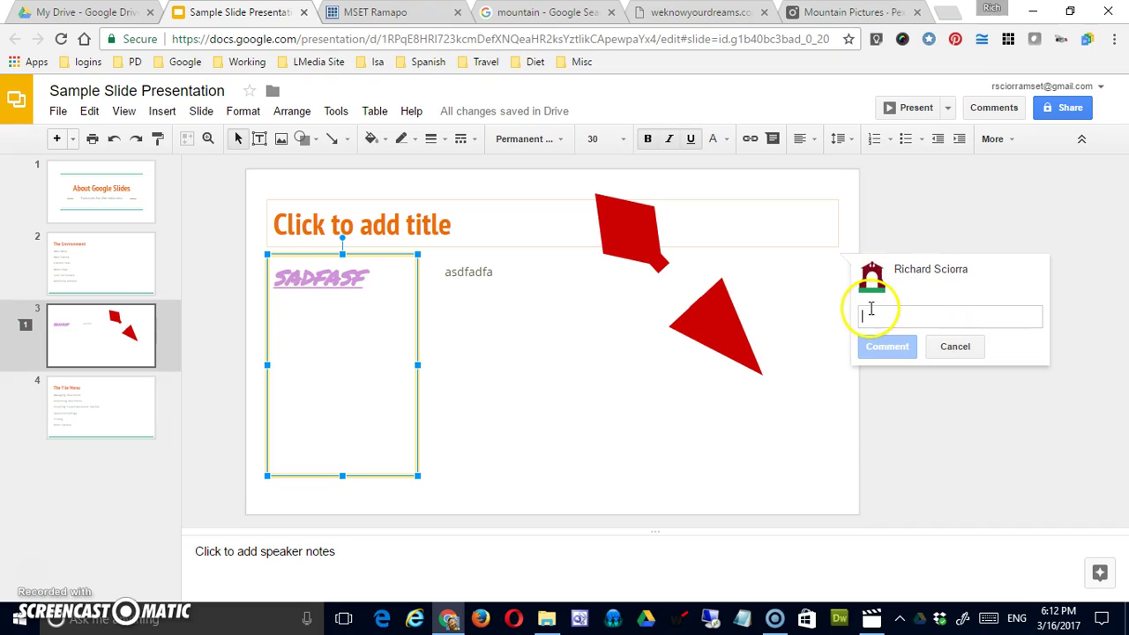
text(sadfsaf saf dasf)
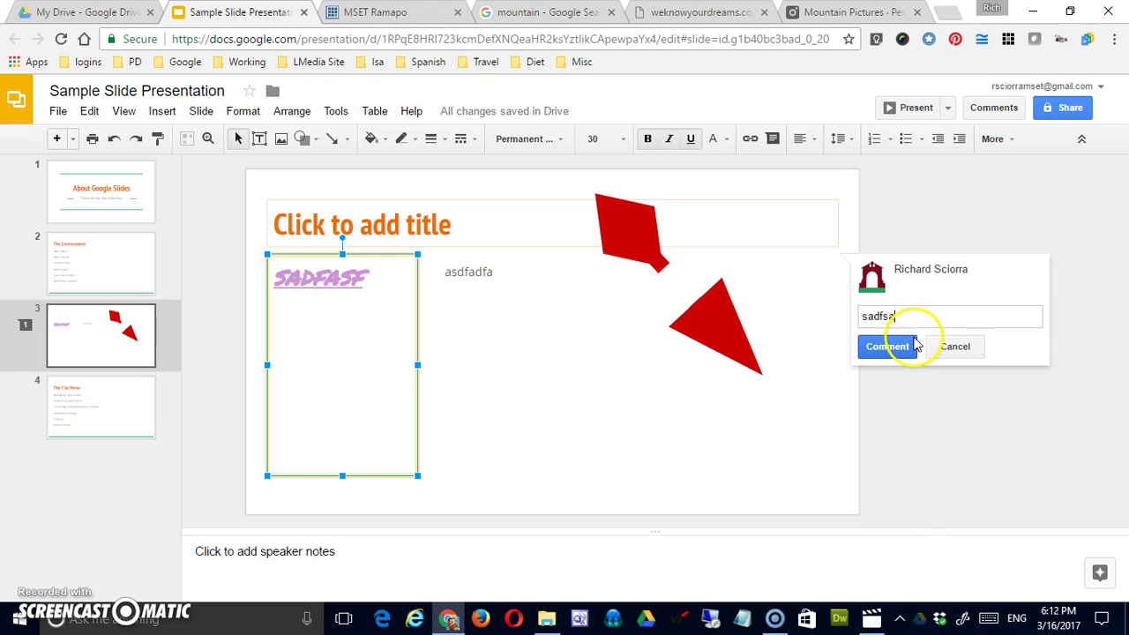
click(897, 352)
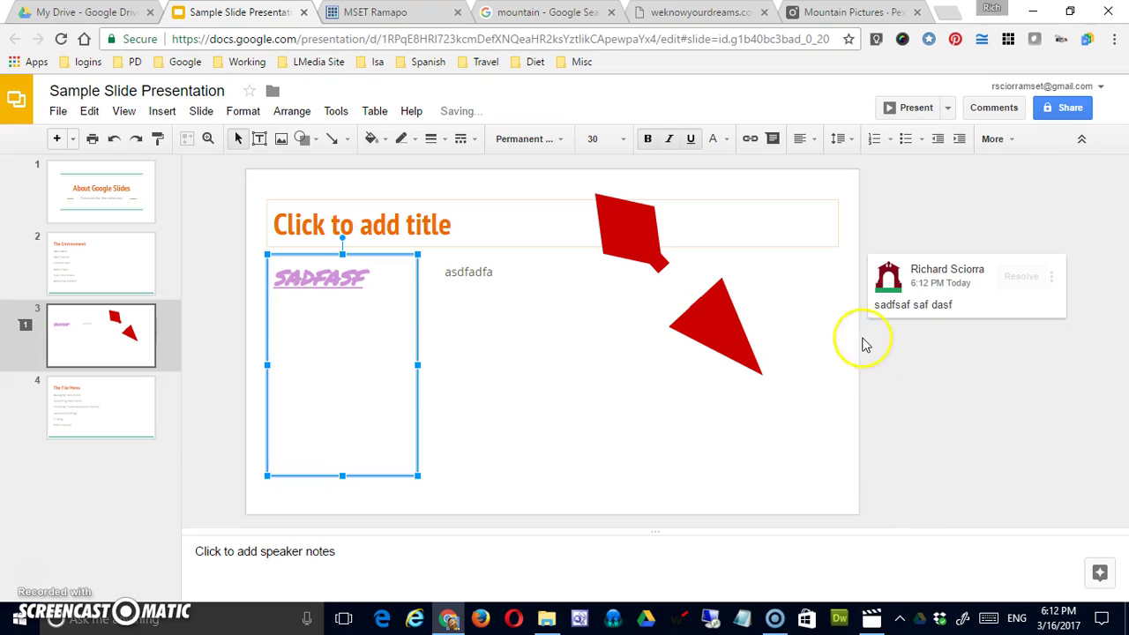
Draft a second comment 'sadfafsaf' without posting it, then select the 'asdfadfa' text box.
click(994, 108)
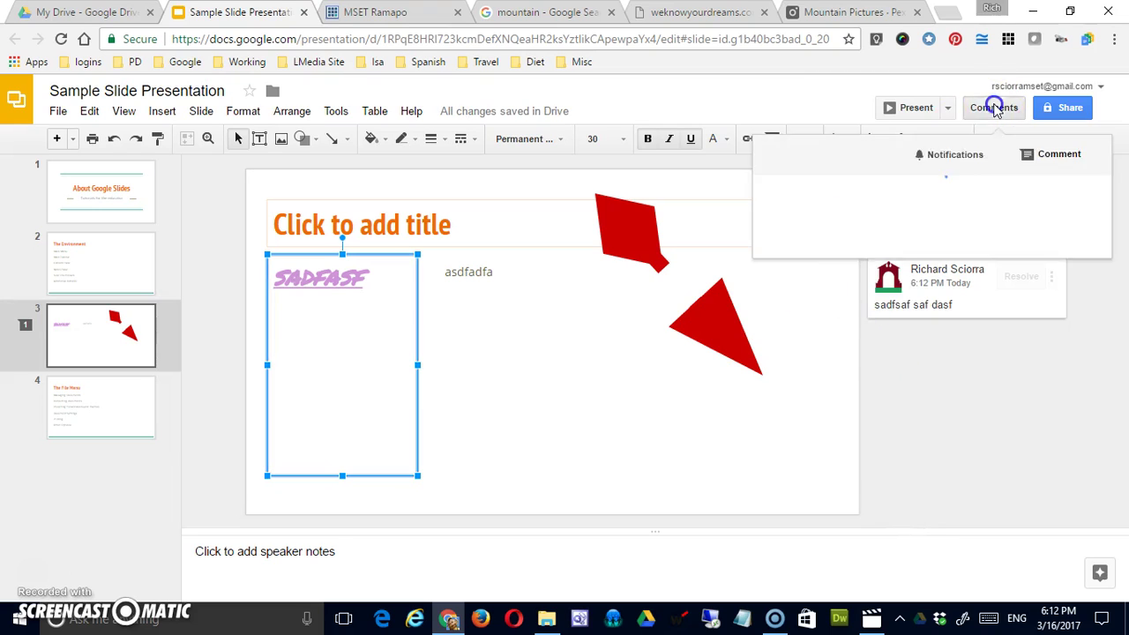
click(1030, 157)
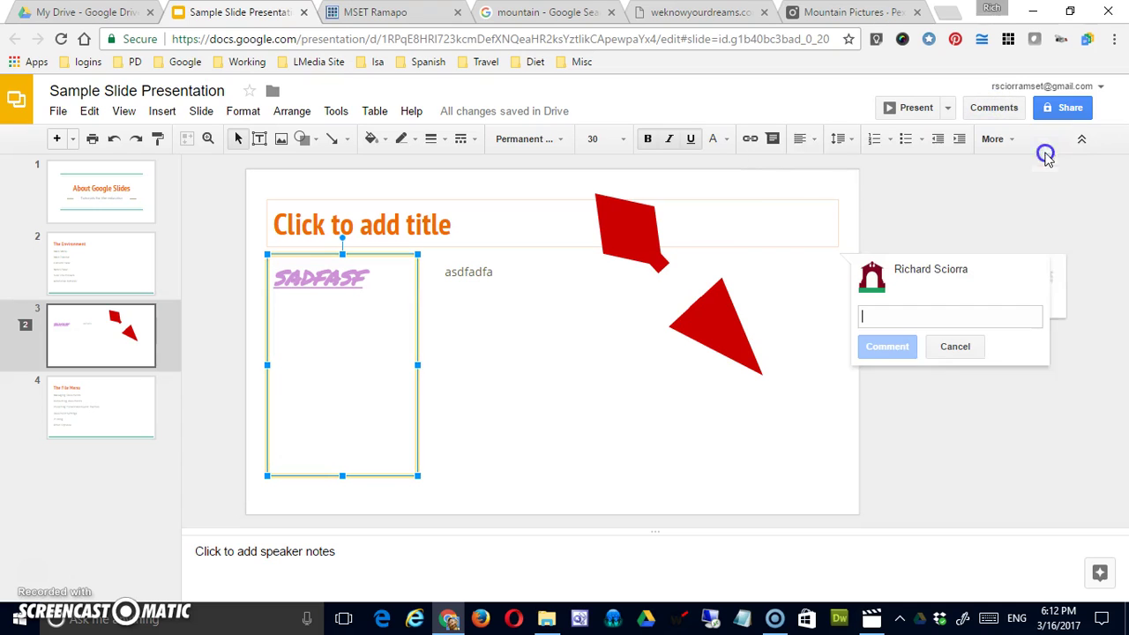
text(sadfafsaf)
click(965, 217)
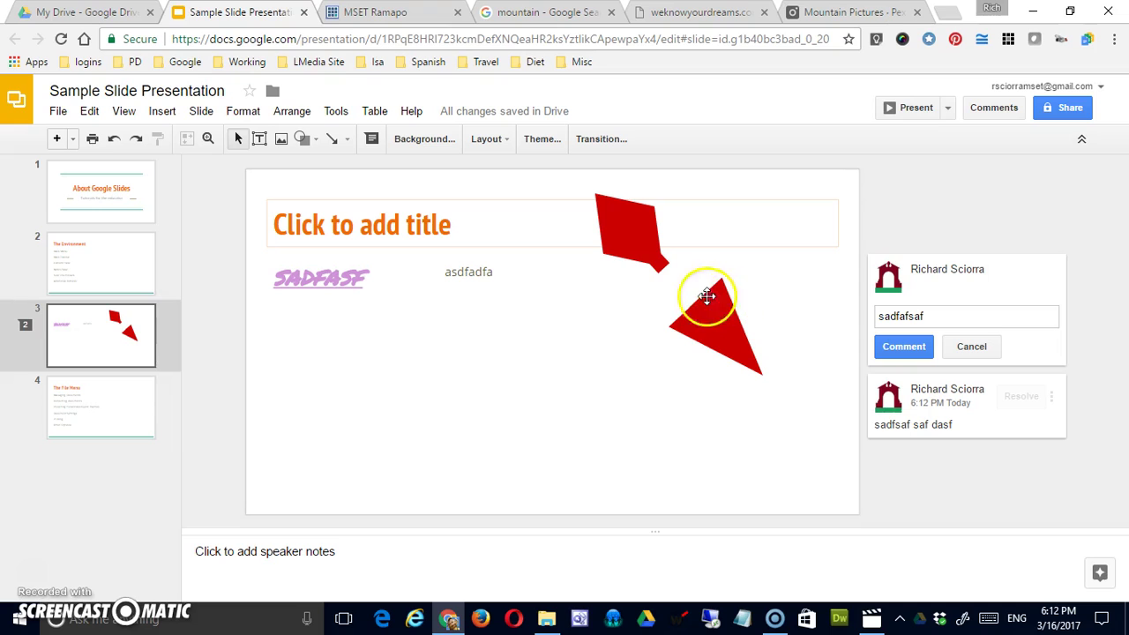
click(490, 284)
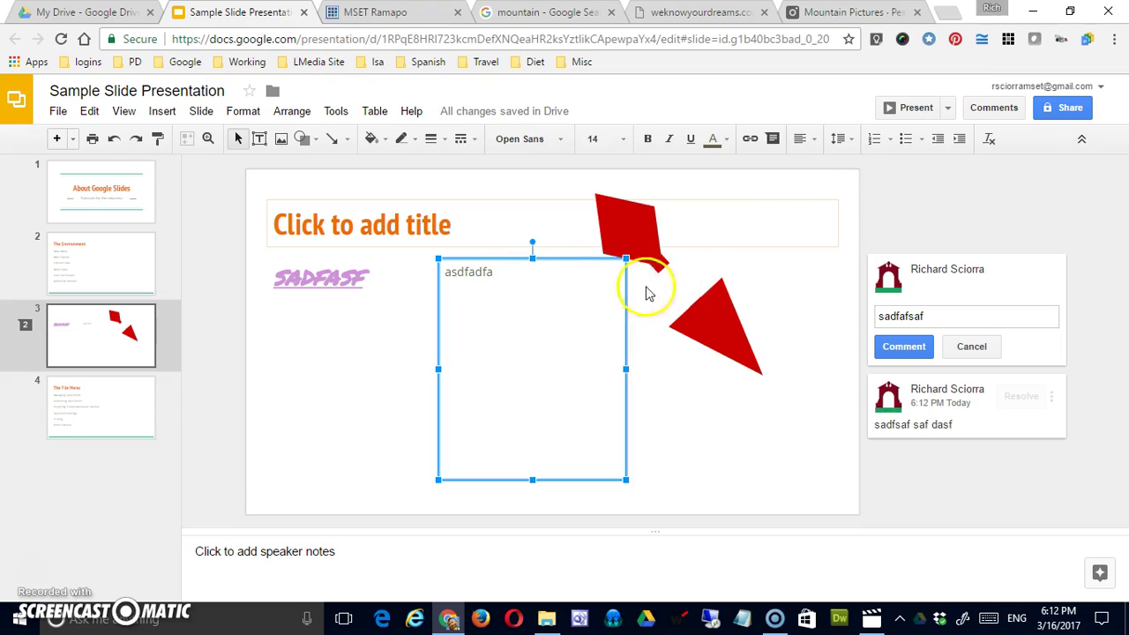
Add four more lines of sample text below 'asdfadfa' in the right box.
click(491, 273)
key(Return)
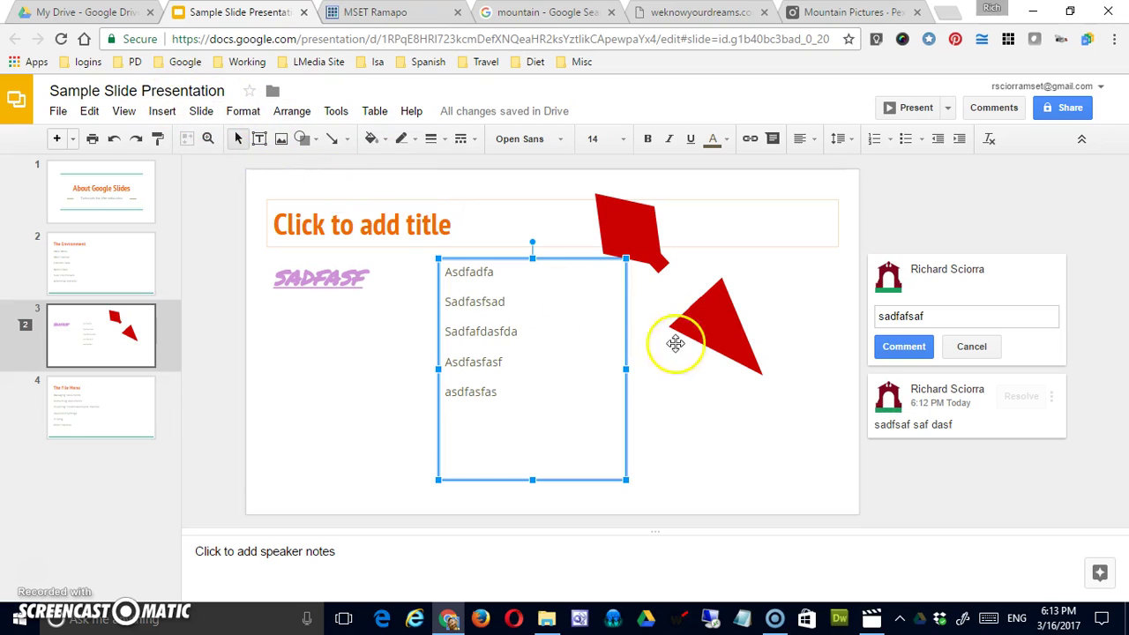
click(526, 373)
Try numbered, then bulleted list on the five lines, ending with plain lines.
drag(516, 397, 429, 265)
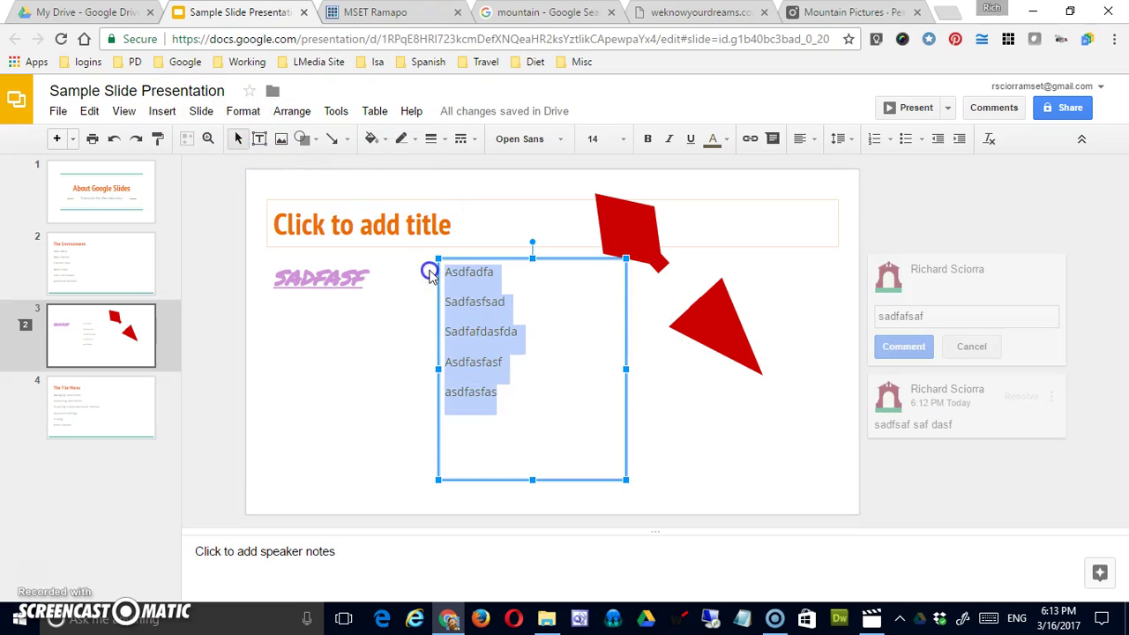
click(873, 141)
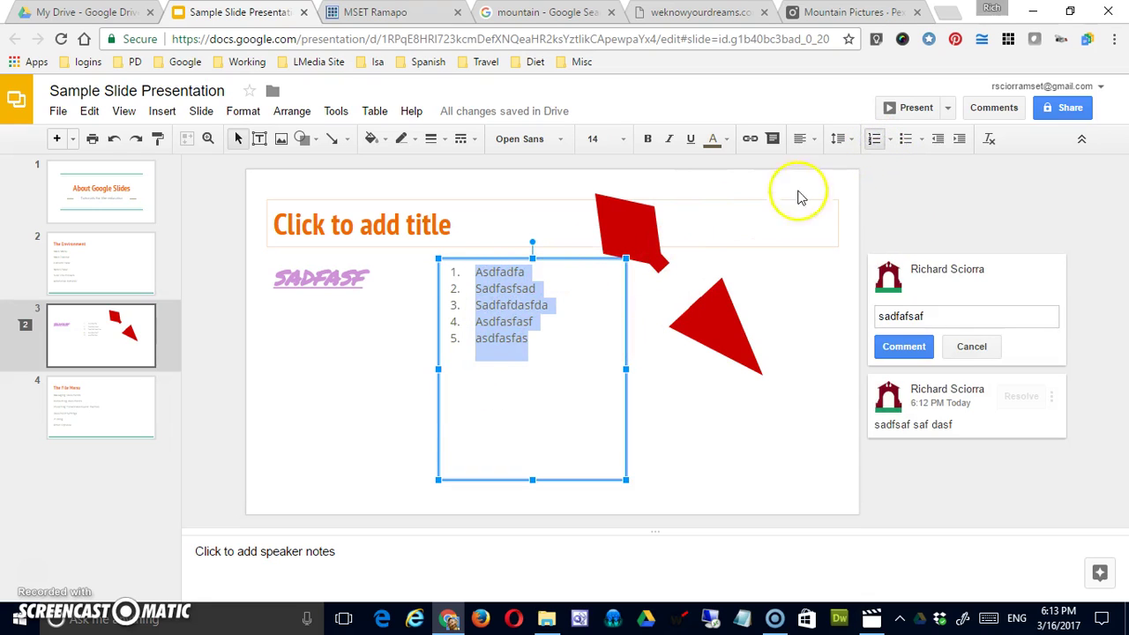
click(905, 142)
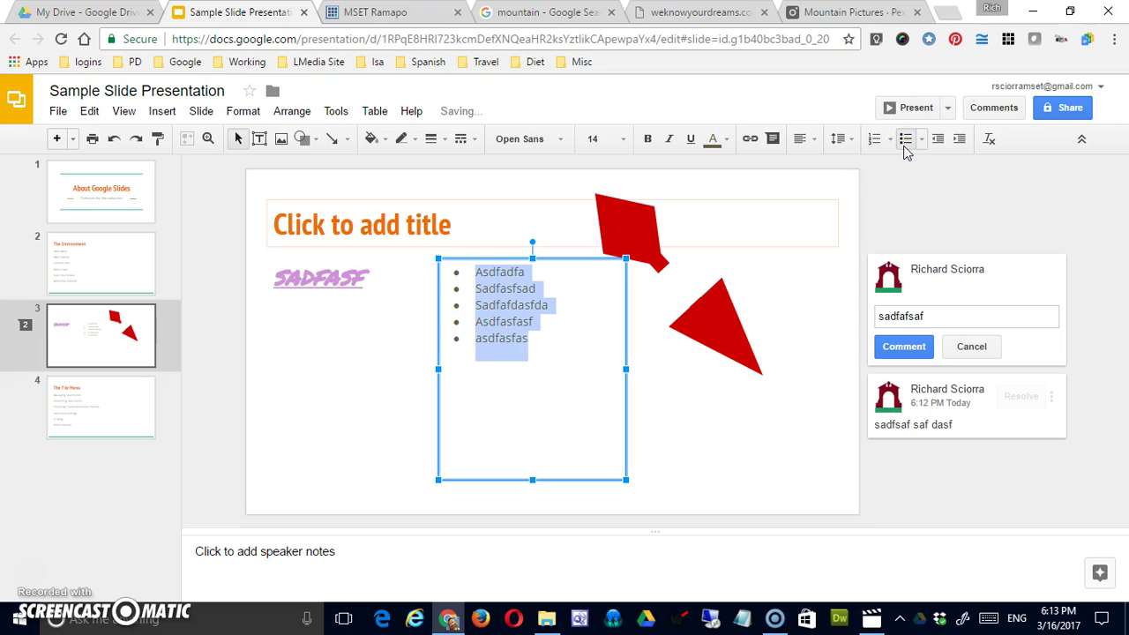
click(905, 145)
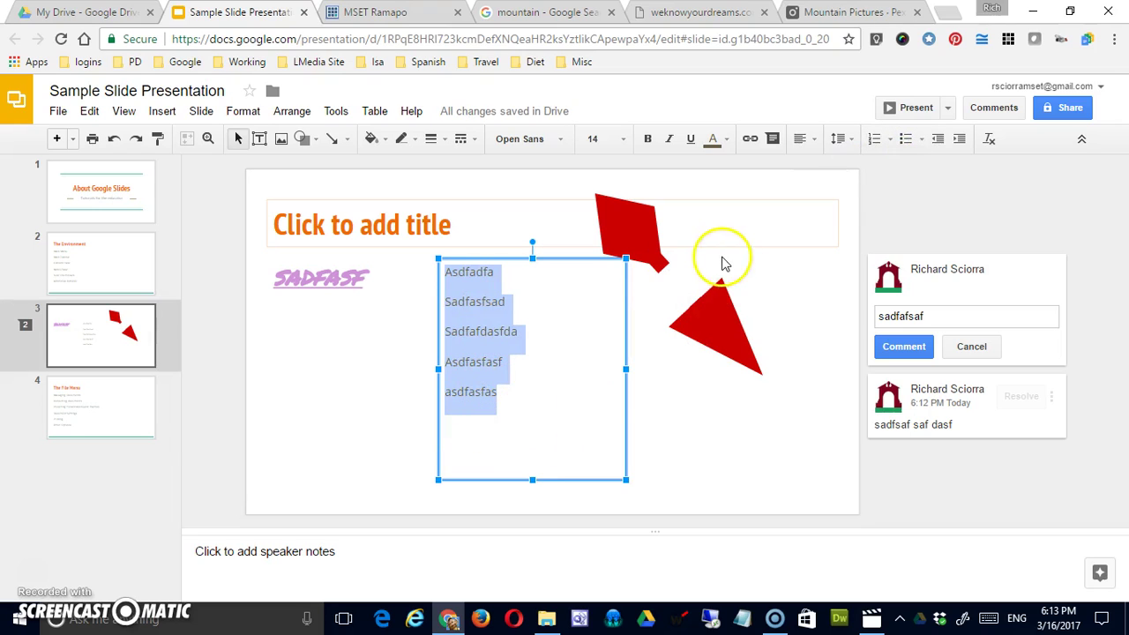
click(855, 148)
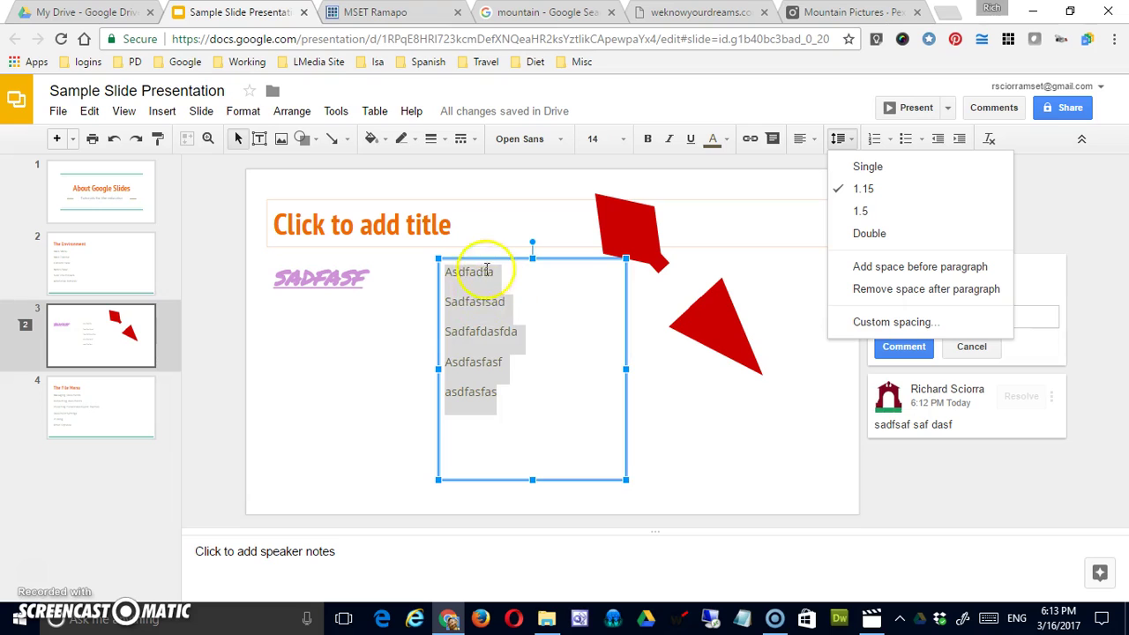
click(854, 212)
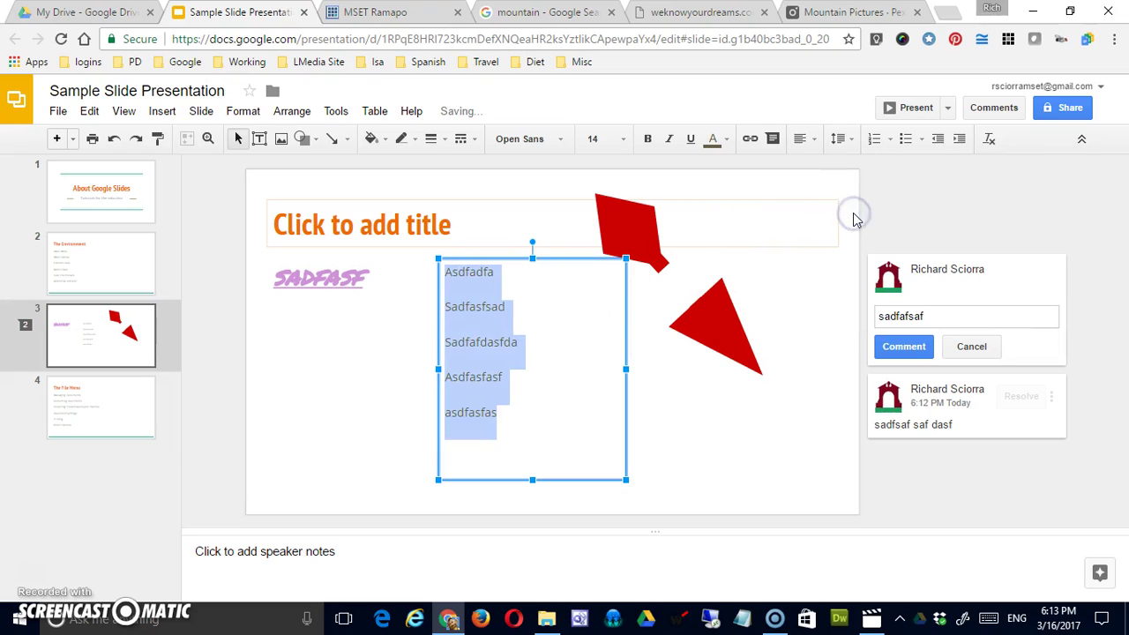
click(842, 140)
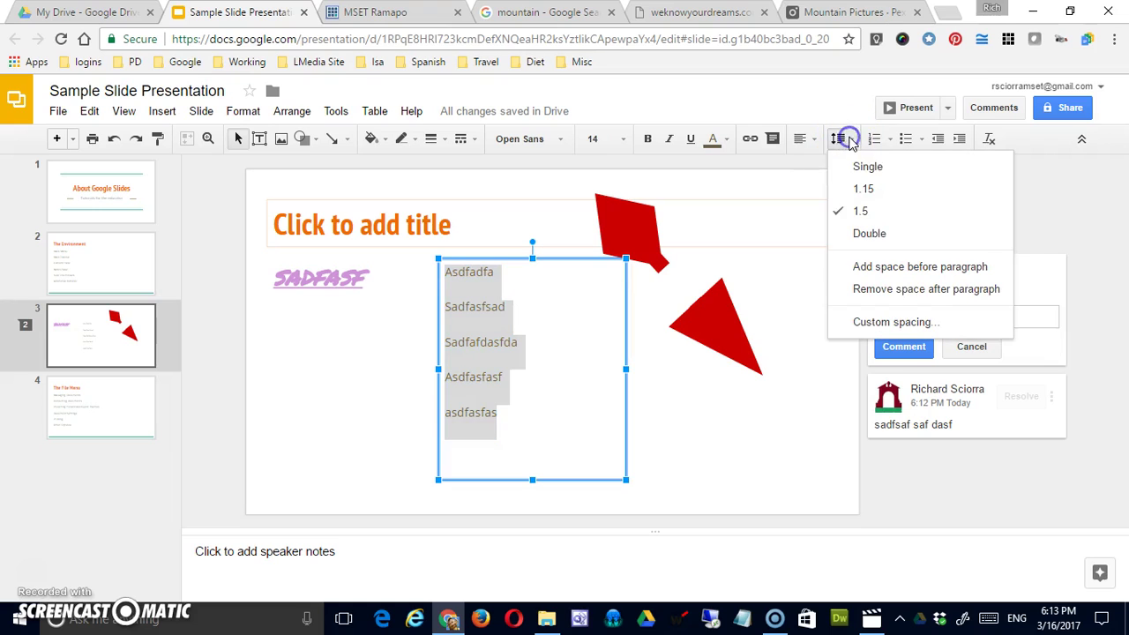
click(868, 233)
click(852, 143)
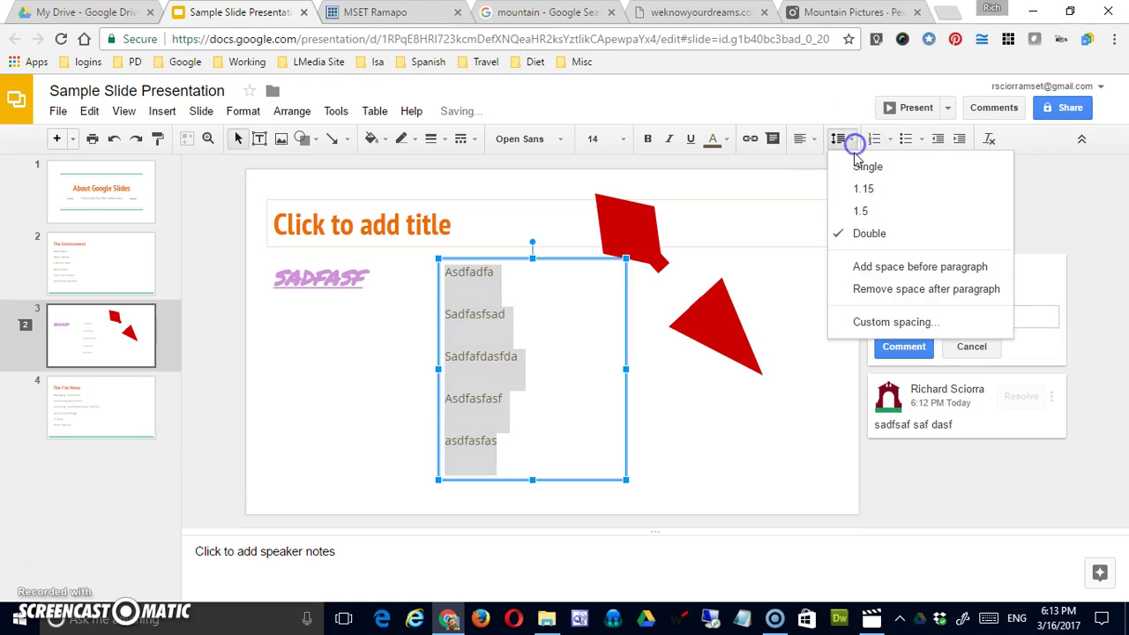
click(859, 186)
click(851, 143)
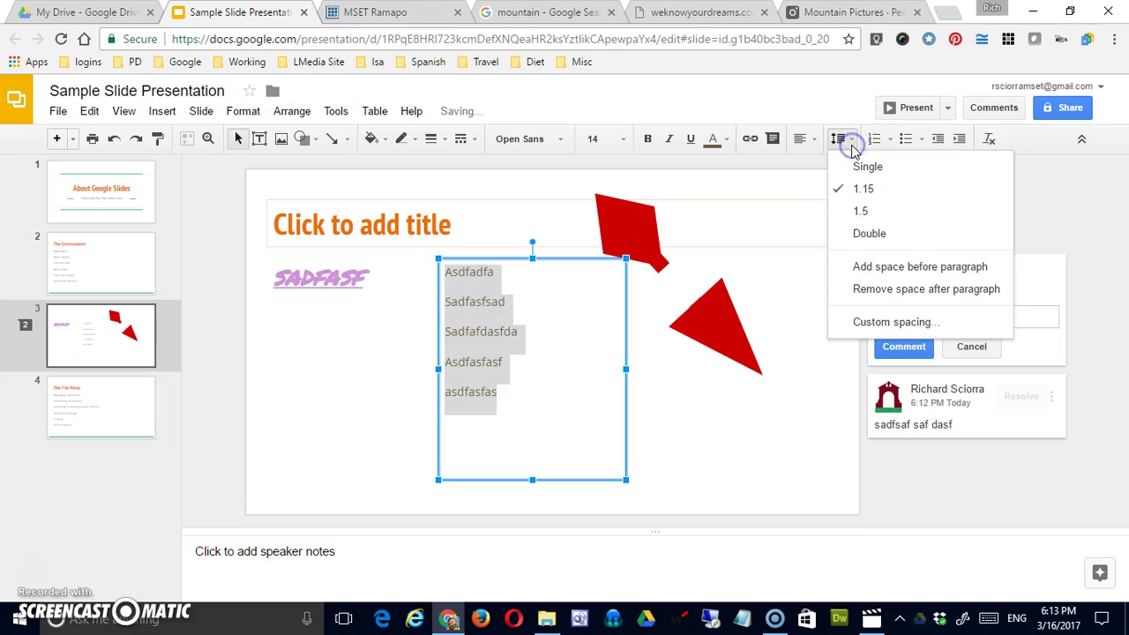
click(901, 335)
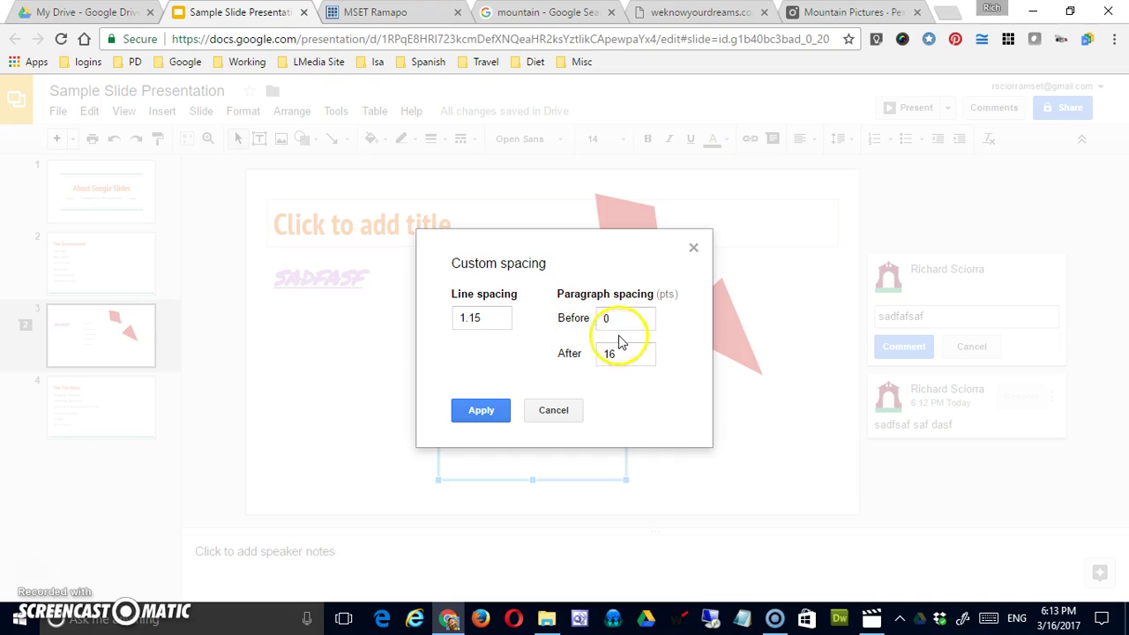
click(605, 321)
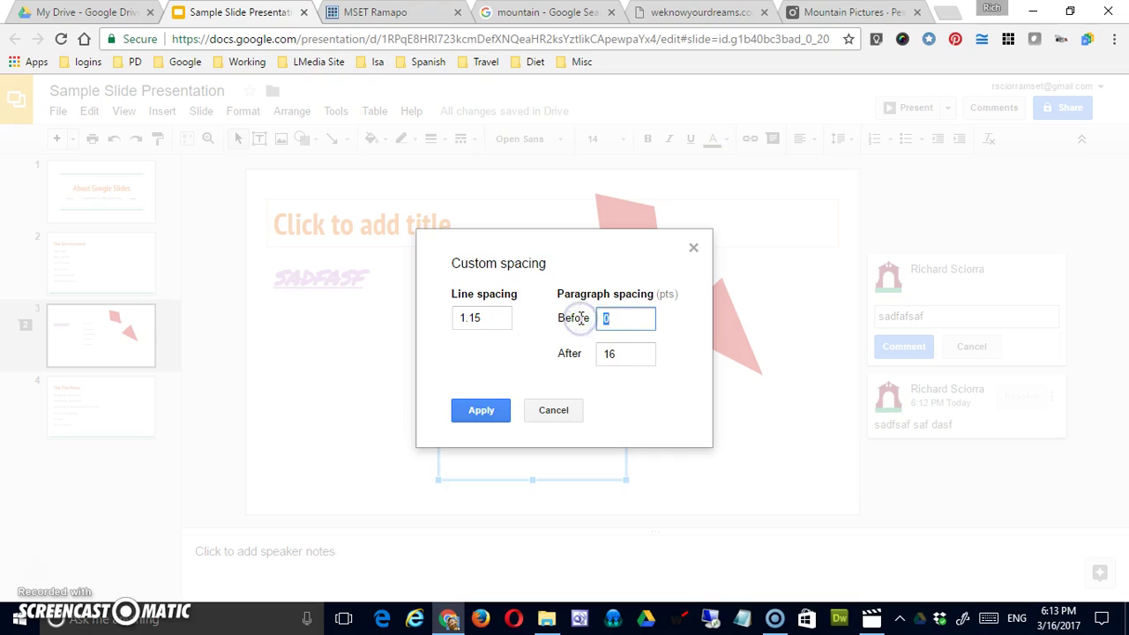
click(630, 358)
click(584, 353)
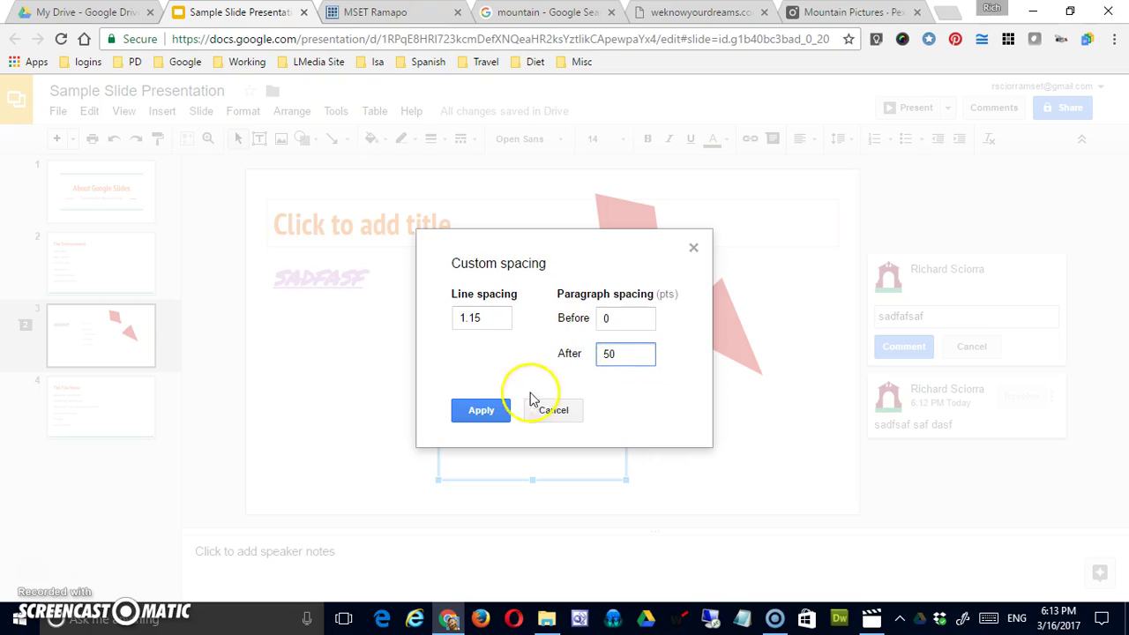
click(481, 410)
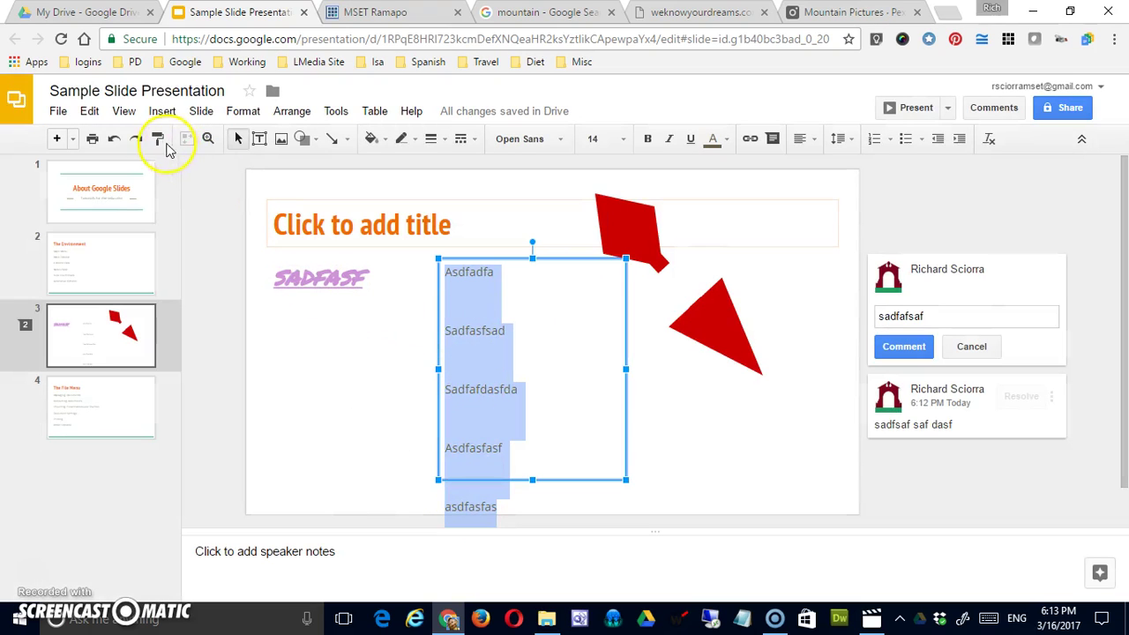
Undo the wider paragraph spacing, reselect the five lines, and try left, center, right and justified alignment.
click(115, 141)
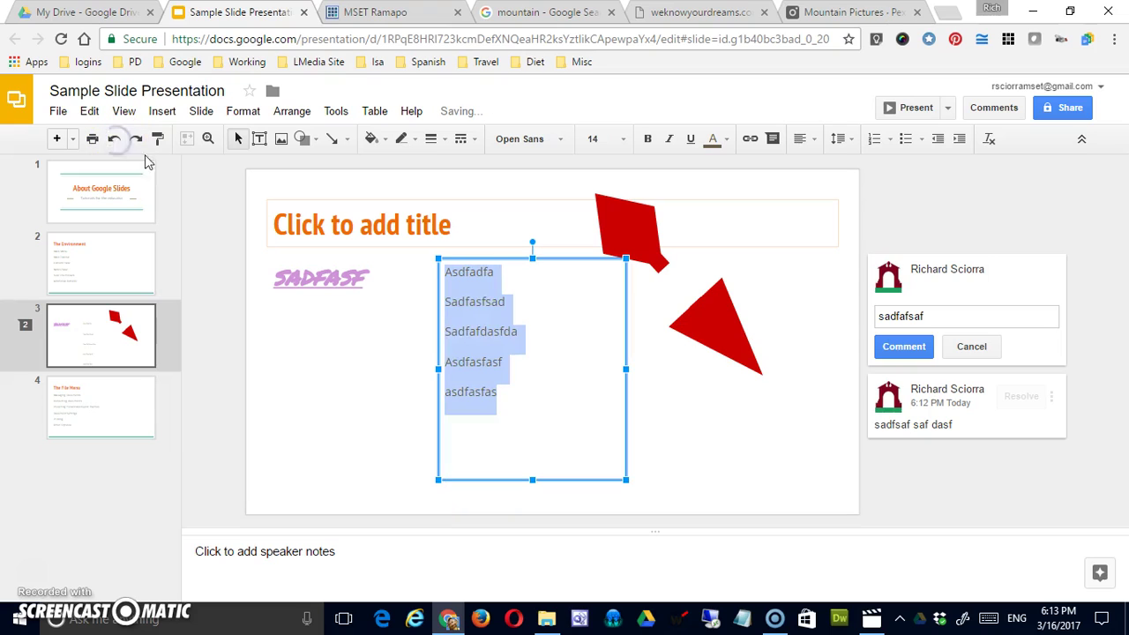
click(558, 332)
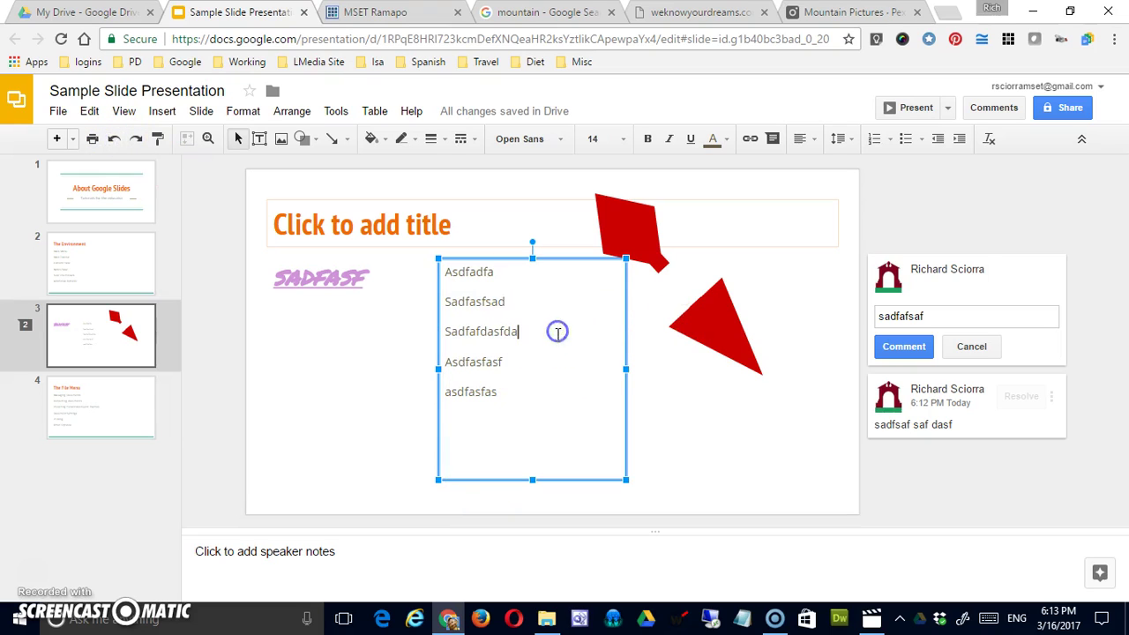
drag(556, 396, 447, 272)
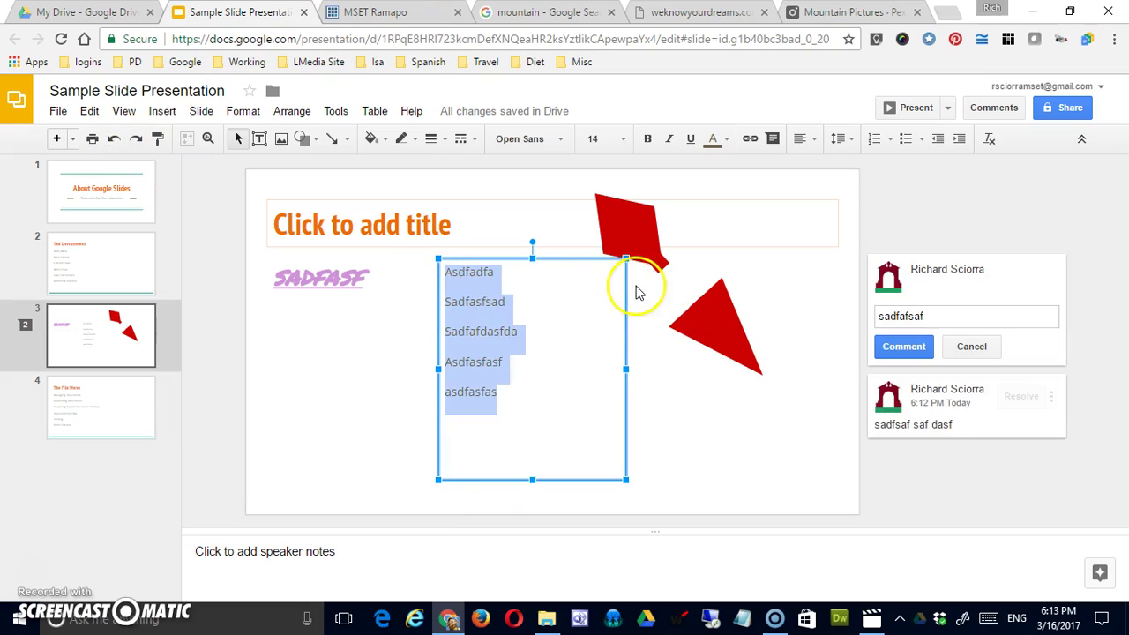
click(812, 141)
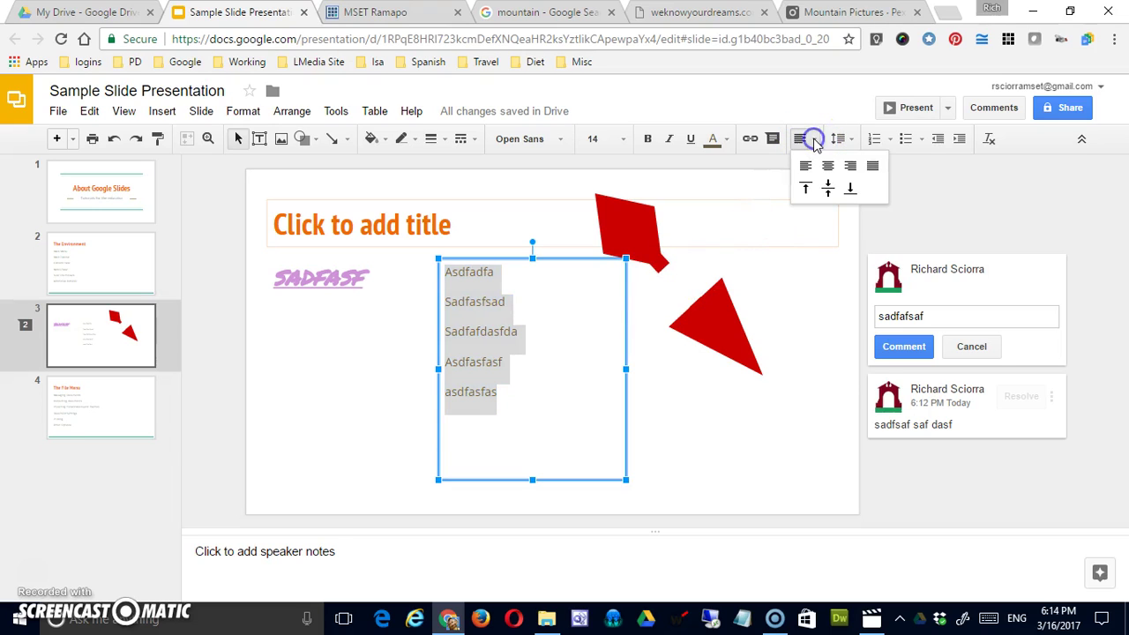
click(804, 171)
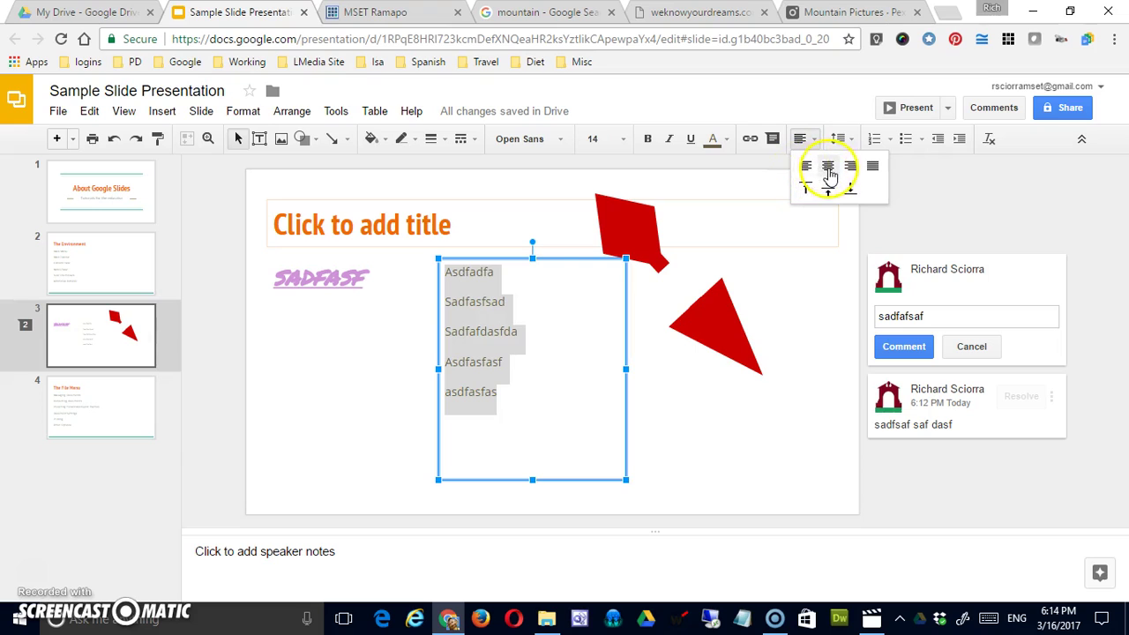
click(827, 168)
click(812, 139)
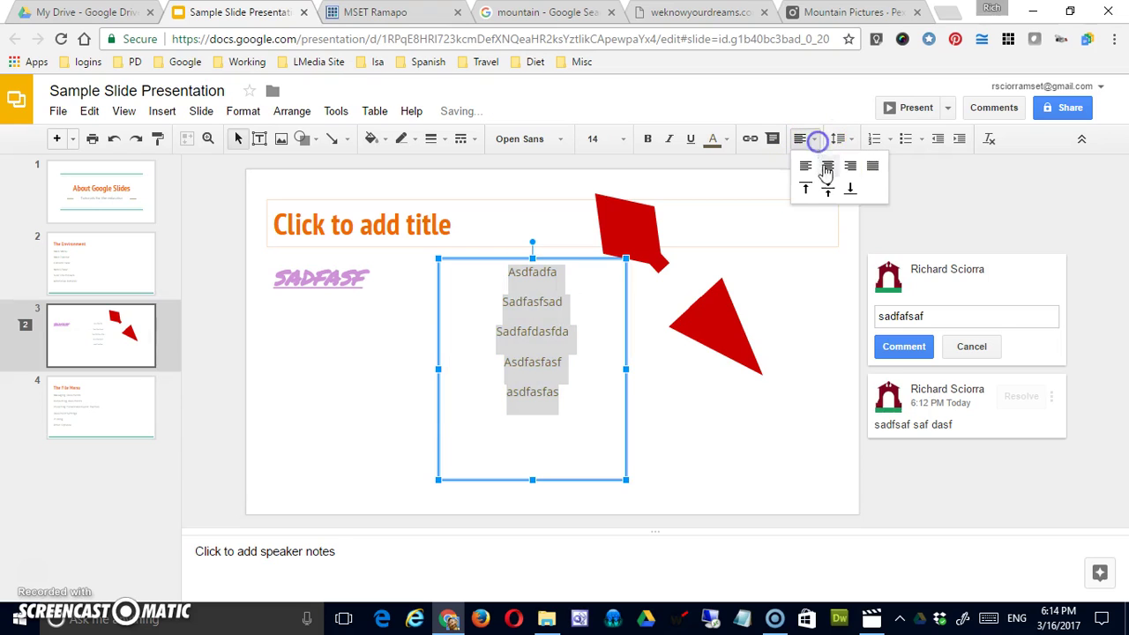
click(850, 167)
click(812, 139)
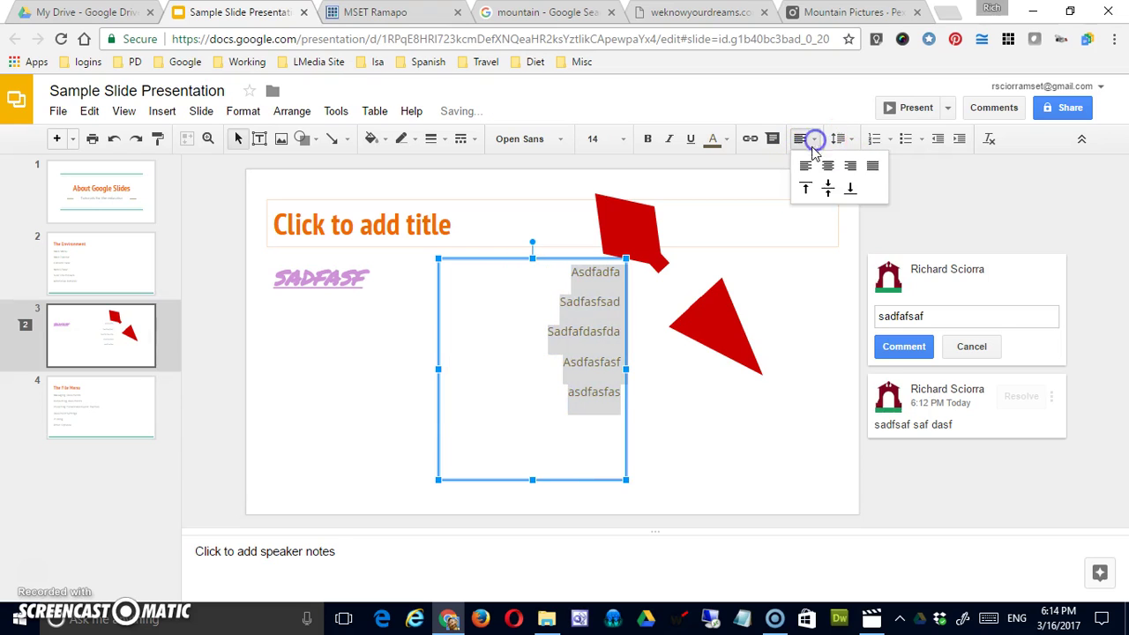
click(869, 166)
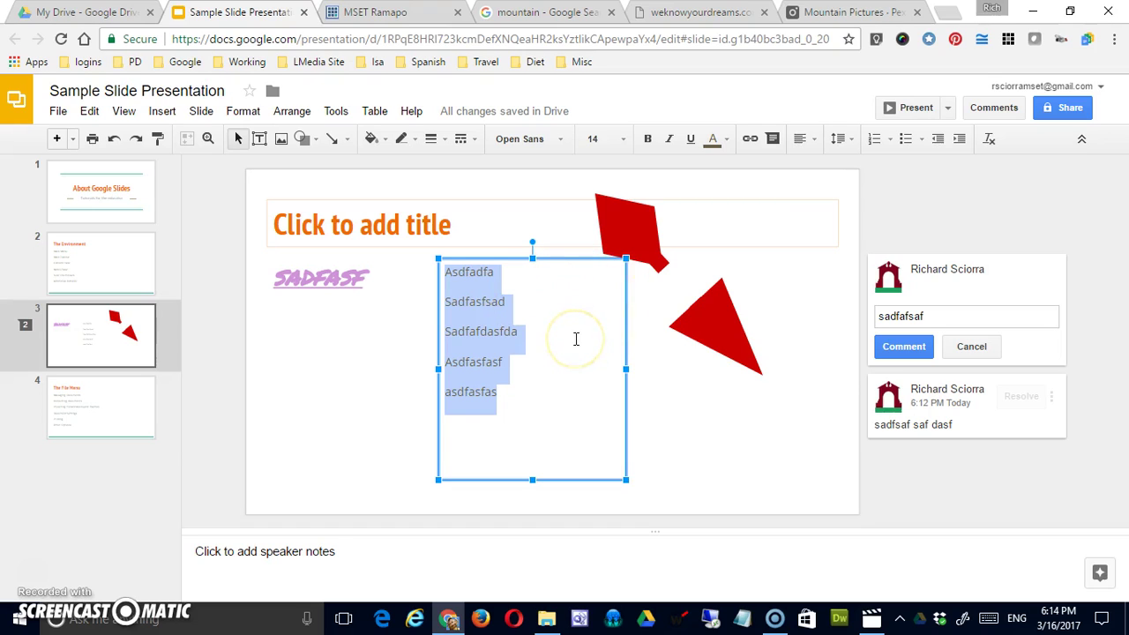
Try middle and bottom vertical alignment, leaving the list anchored at the top.
click(809, 143)
click(826, 194)
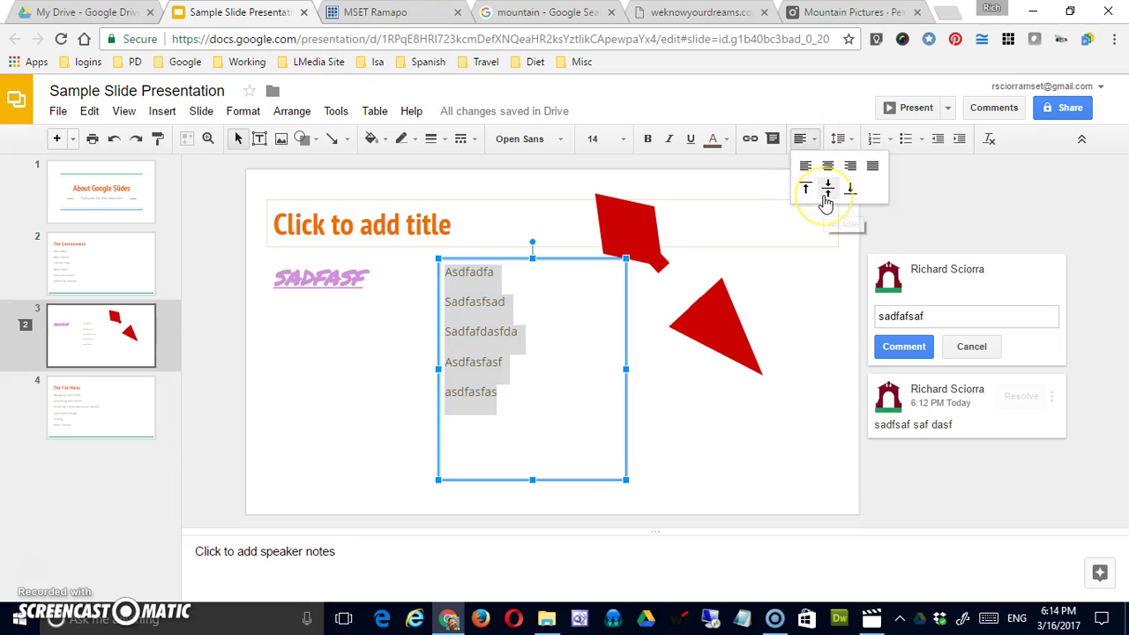
click(827, 194)
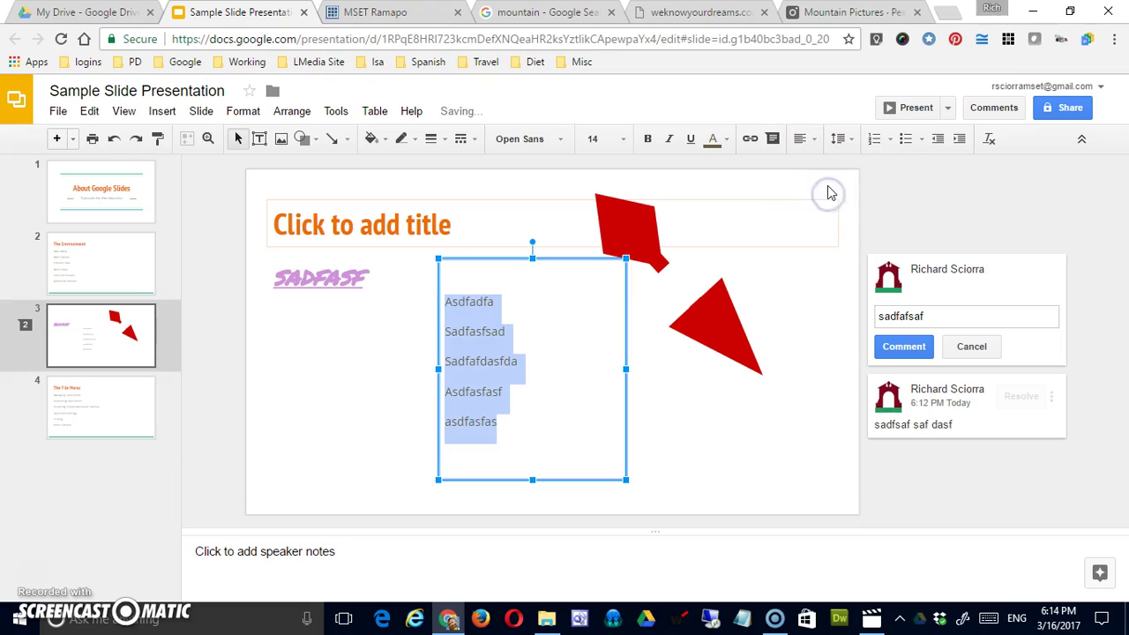
click(809, 141)
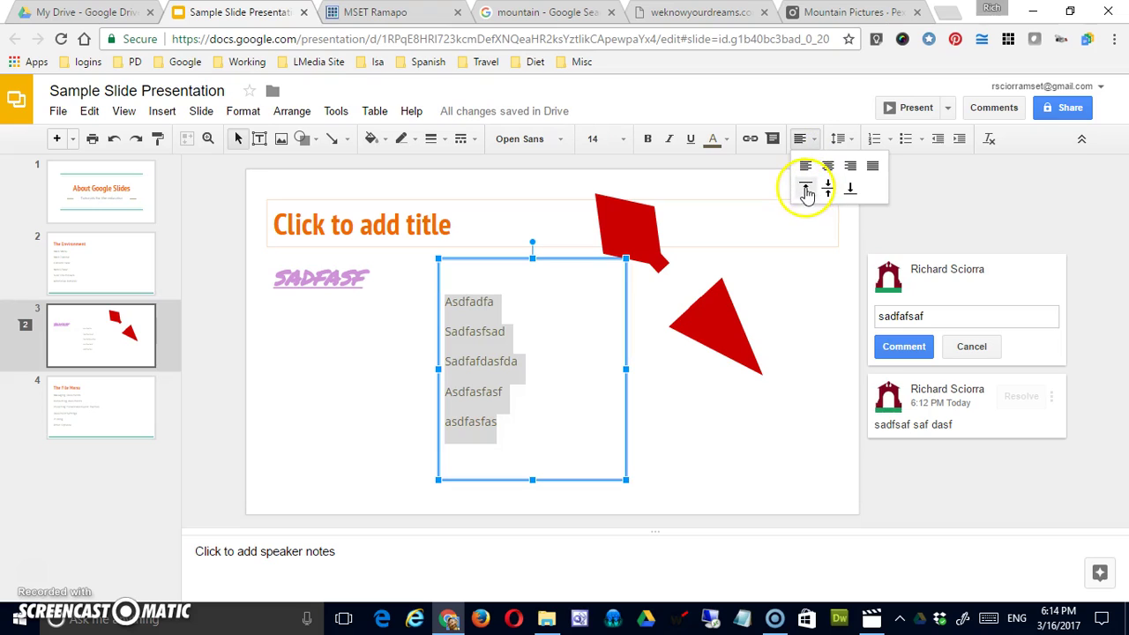
click(807, 190)
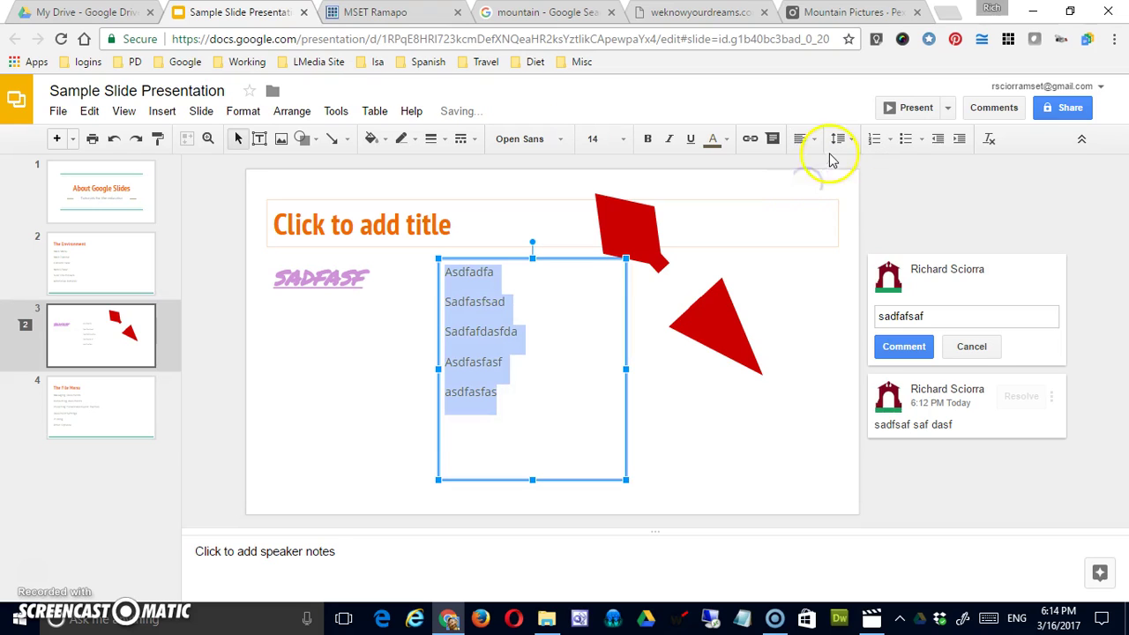
click(839, 141)
click(799, 142)
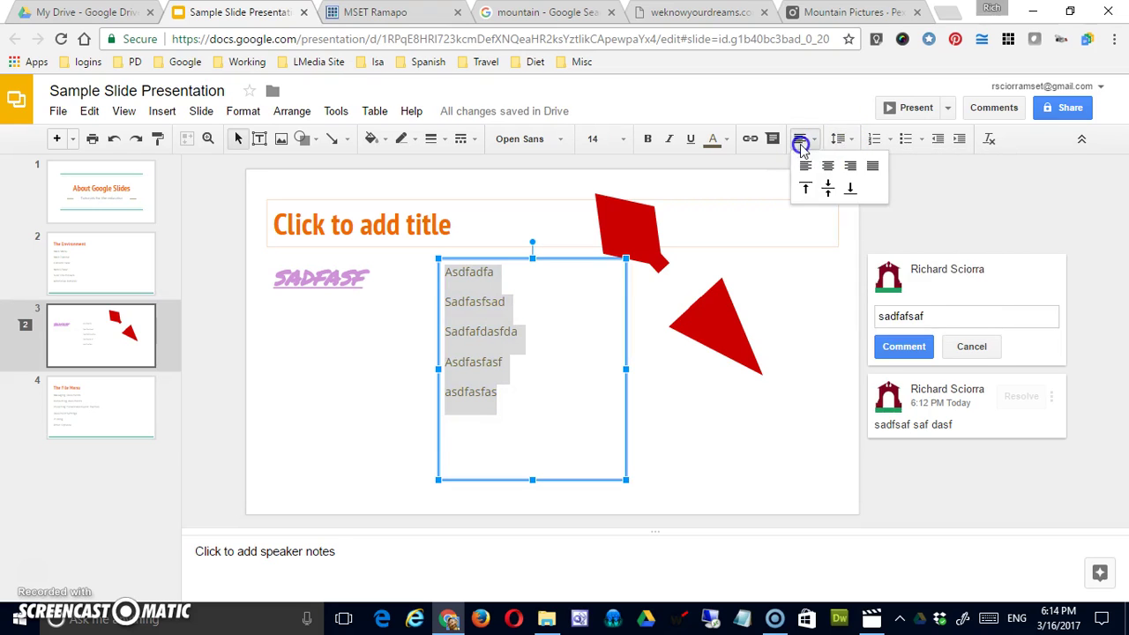
click(821, 188)
click(806, 141)
click(850, 187)
click(804, 141)
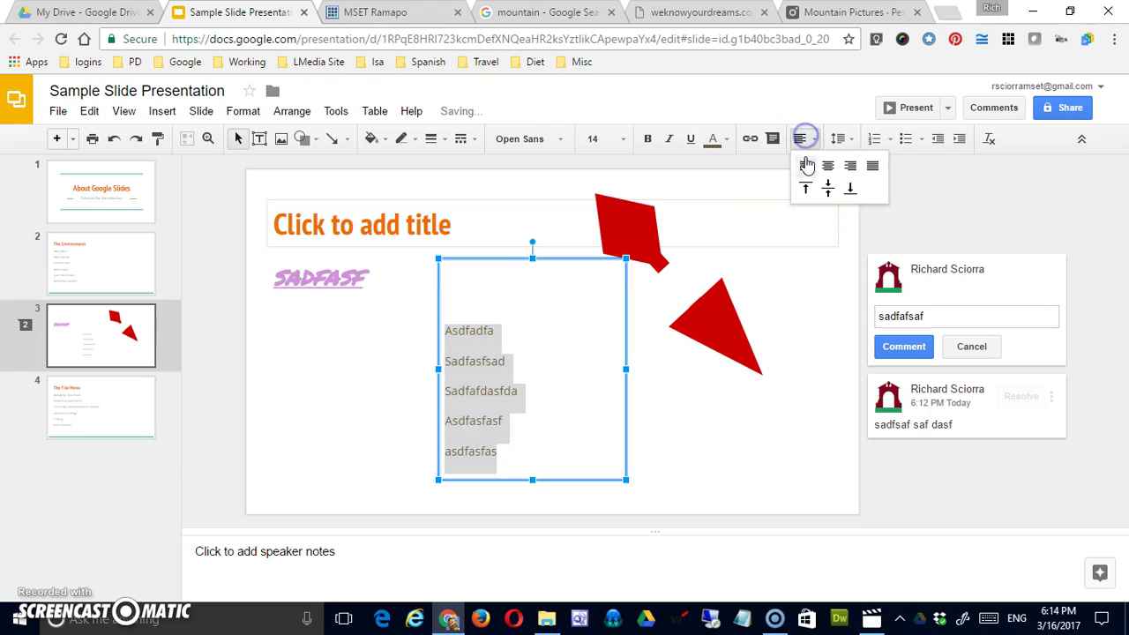
click(805, 185)
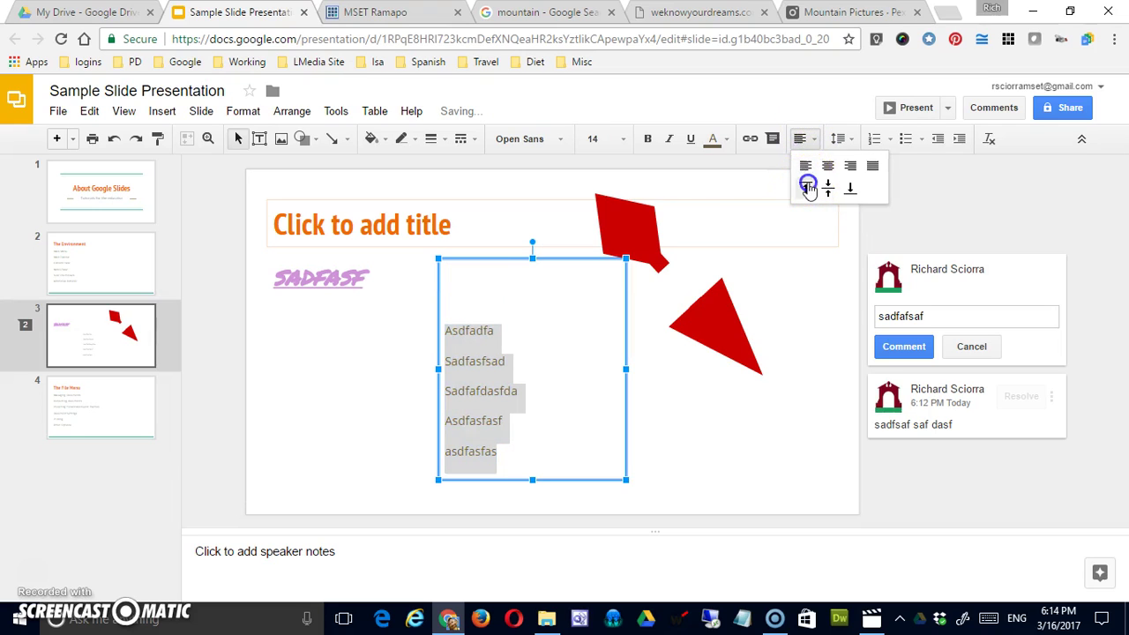
Clear the purple SADFASF lettering's formatting, leaving plain 14-point Open Sans 'sadfasf' still linked.
click(589, 344)
click(353, 280)
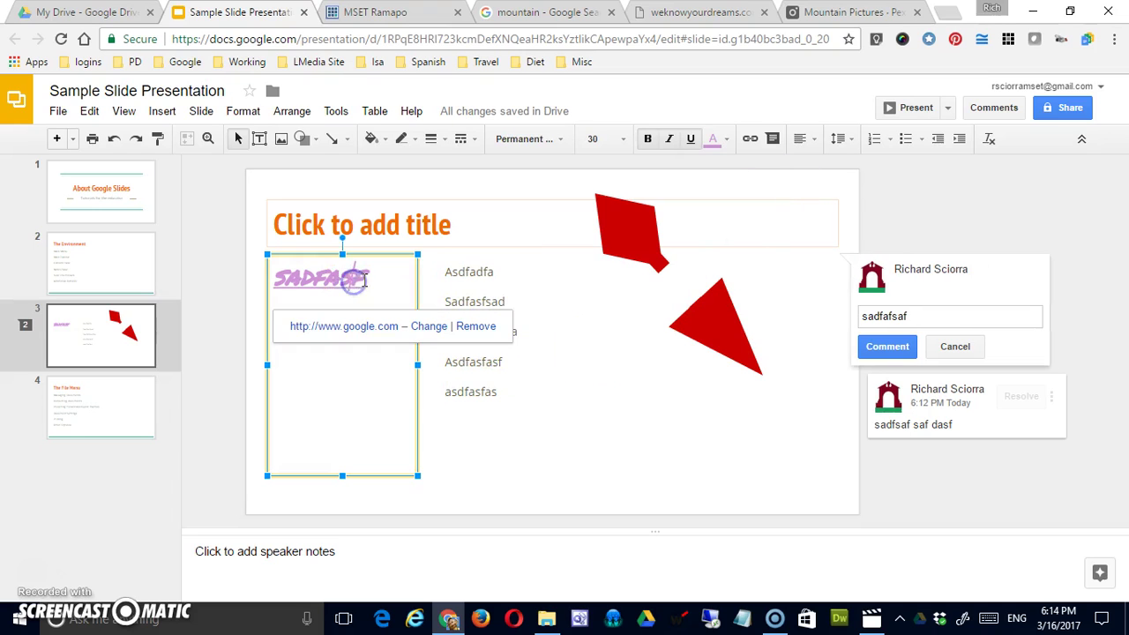
drag(357, 279, 291, 277)
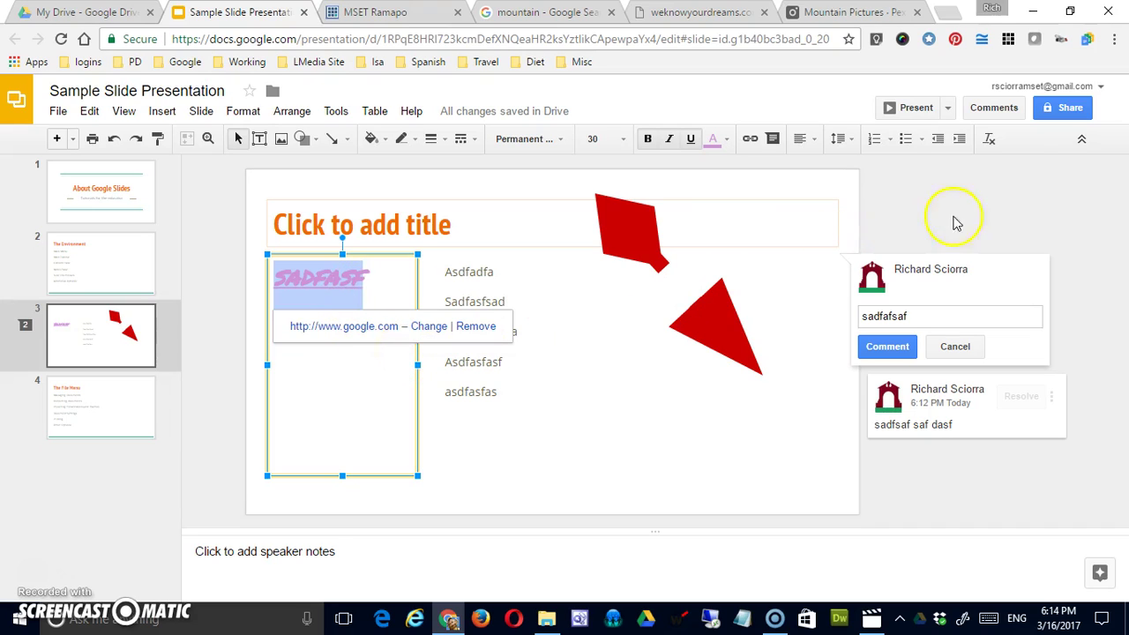
click(989, 141)
click(383, 290)
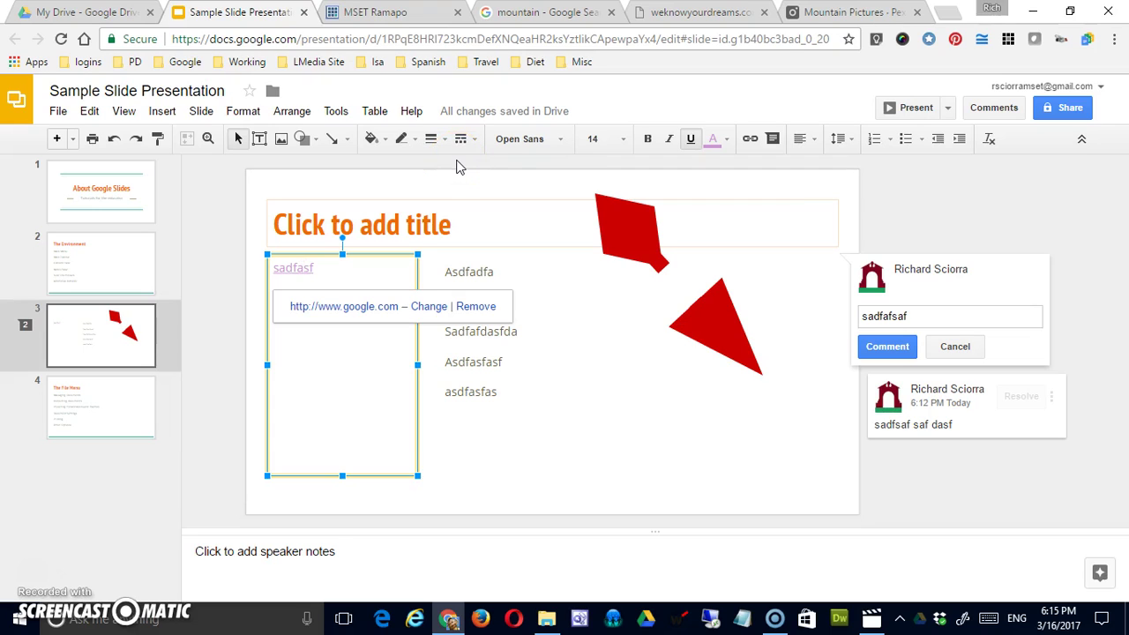
click(907, 213)
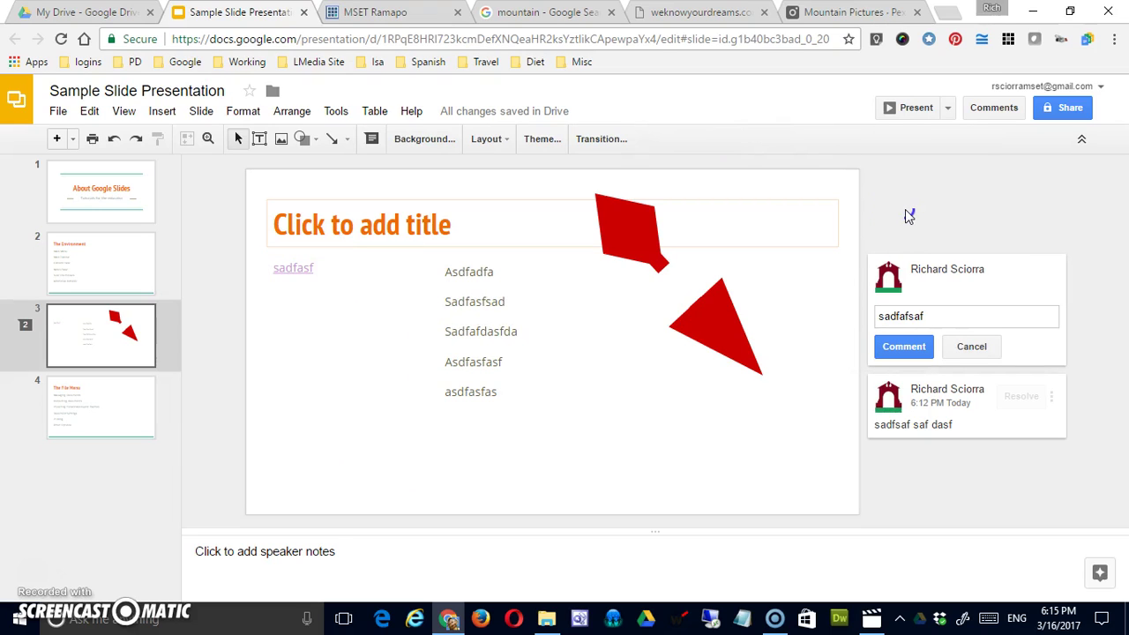
click(903, 212)
click(783, 222)
click(812, 192)
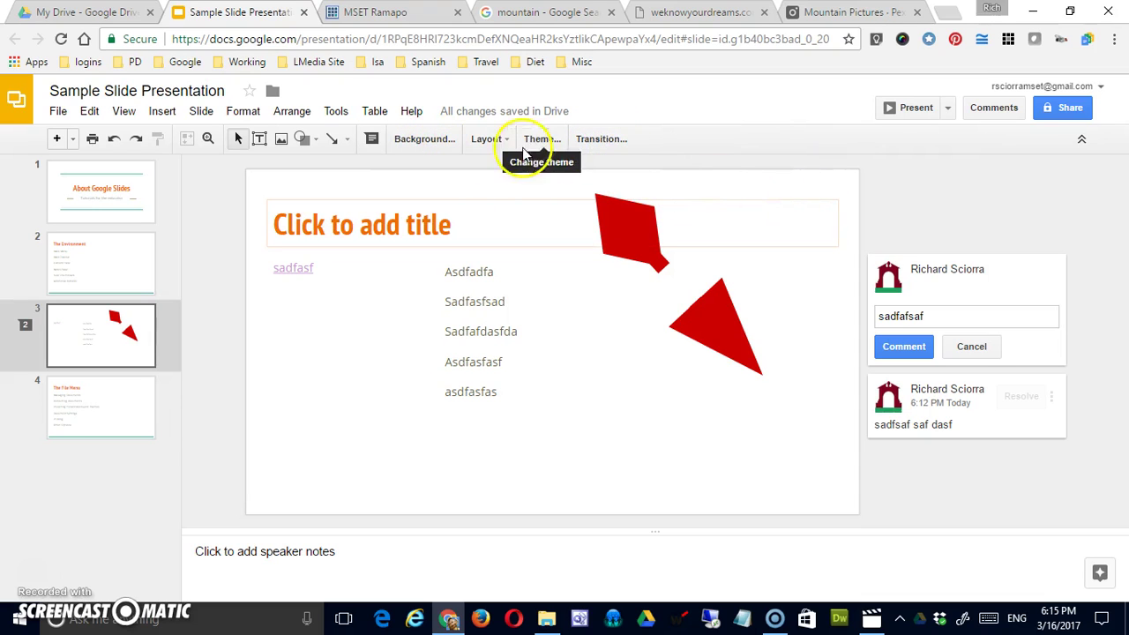
click(440, 141)
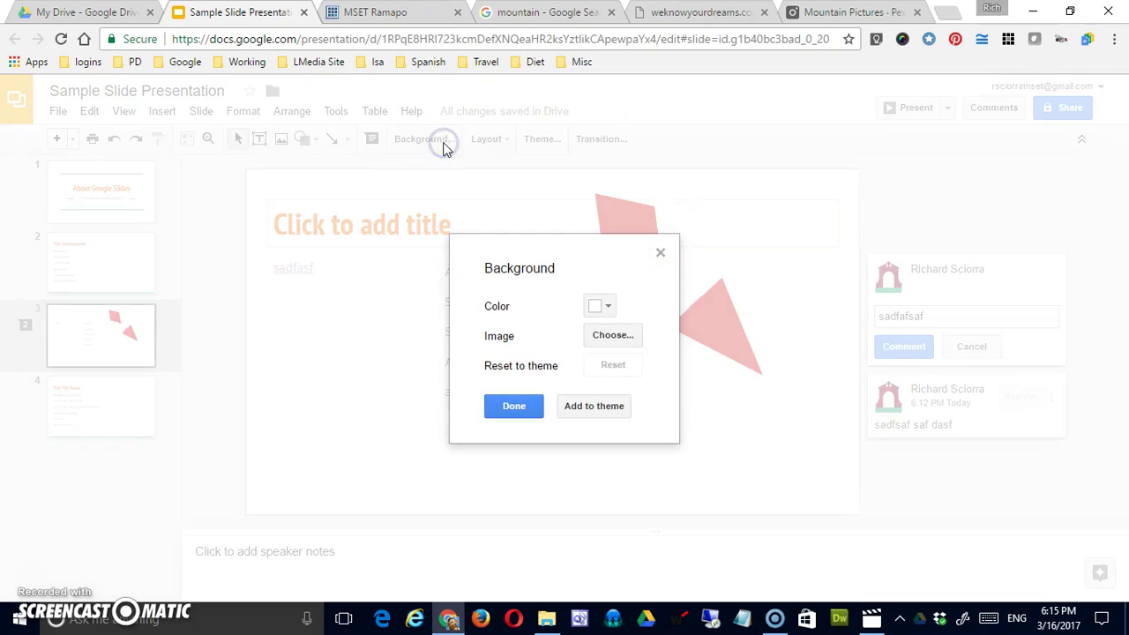
click(603, 306)
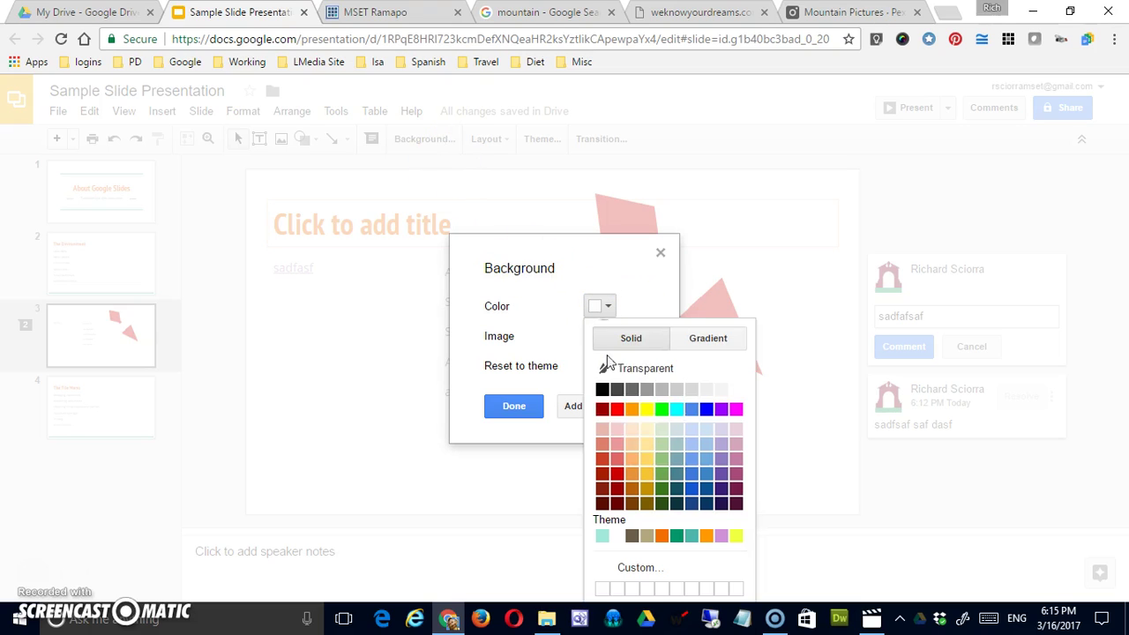
click(735, 409)
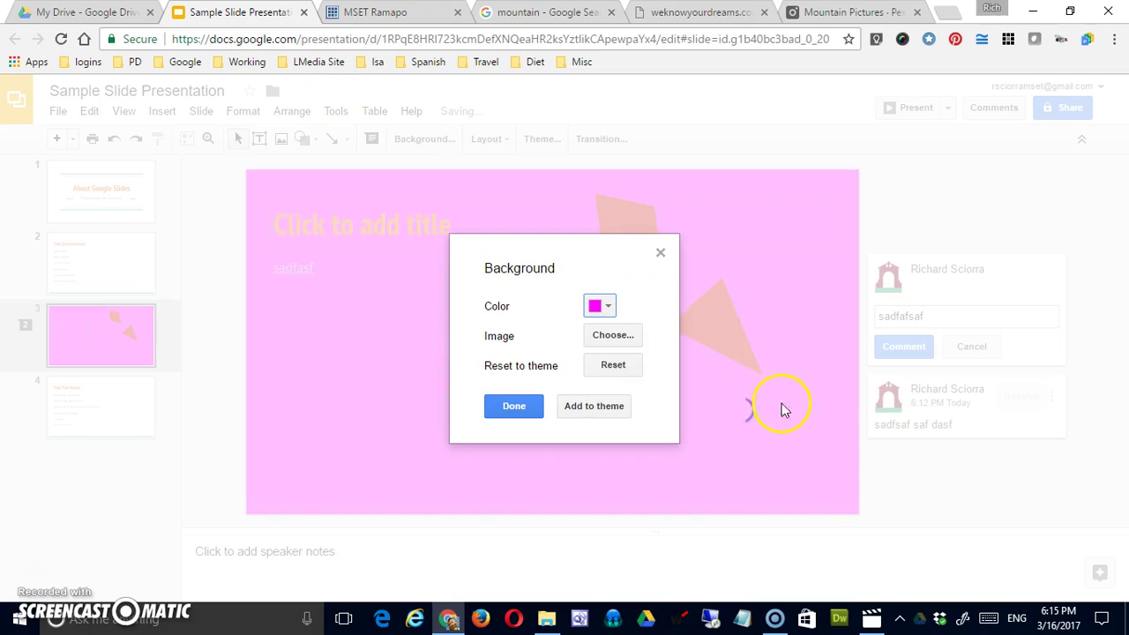
click(504, 405)
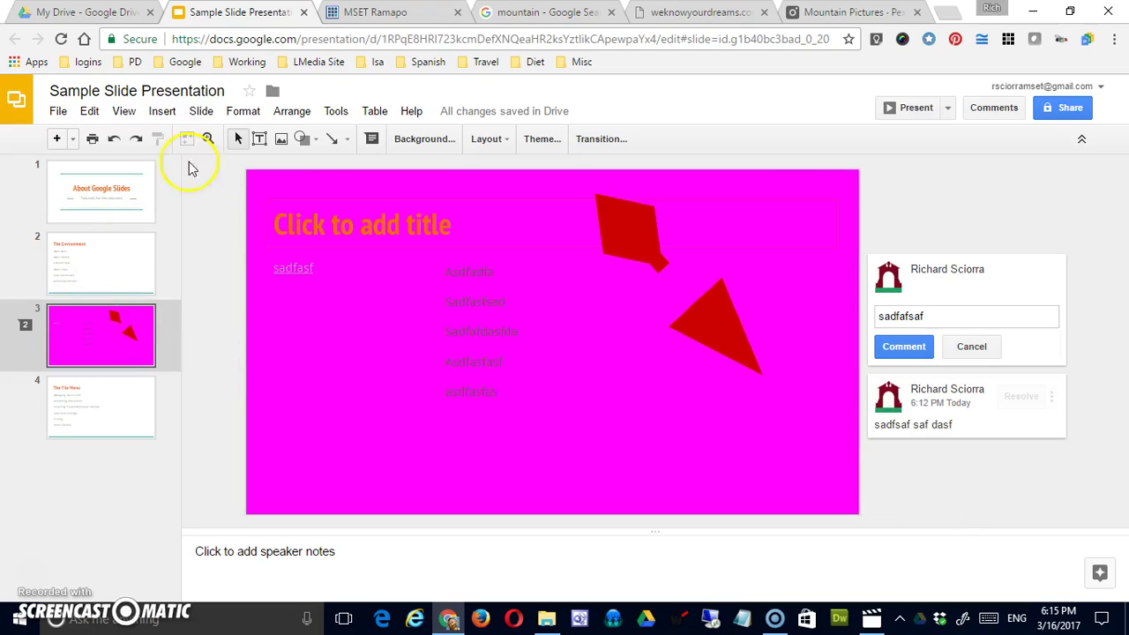
click(114, 139)
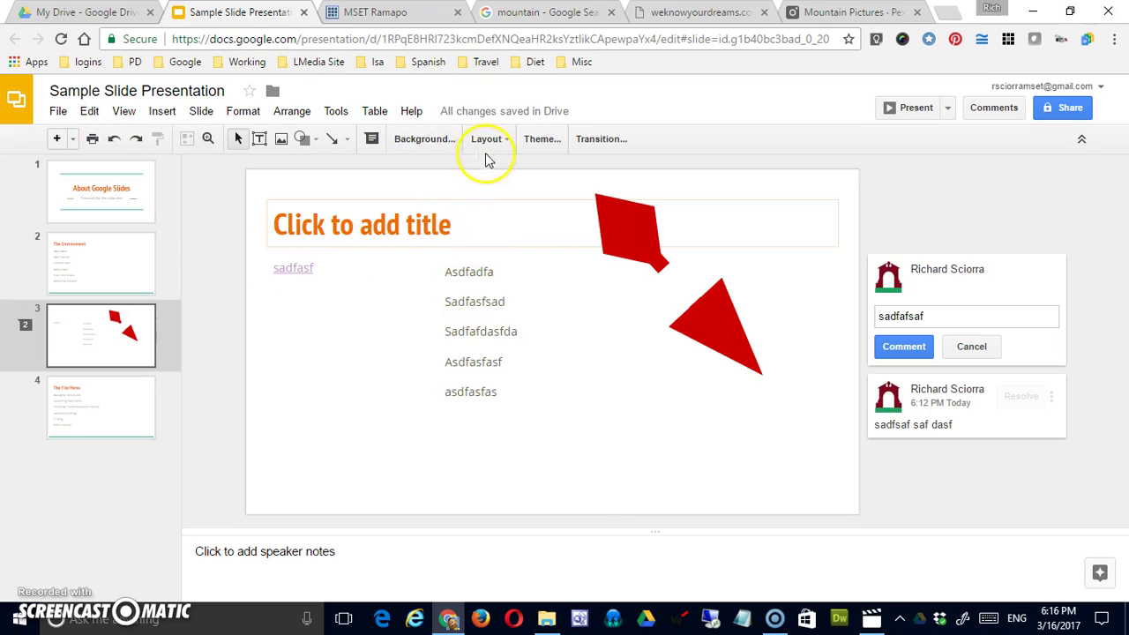
click(454, 147)
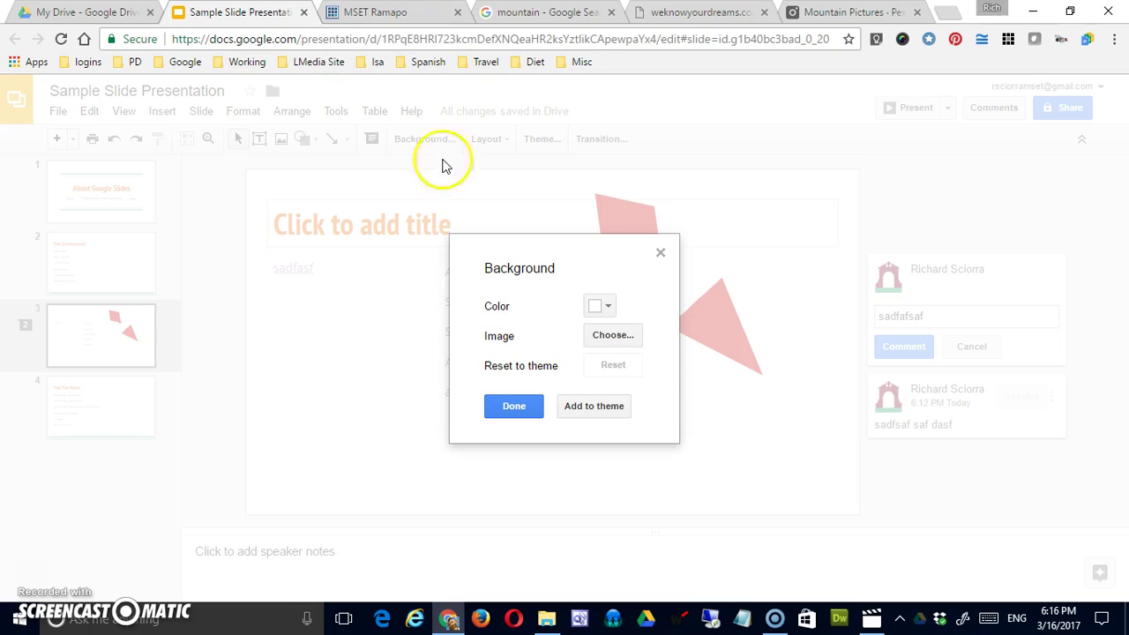
click(614, 338)
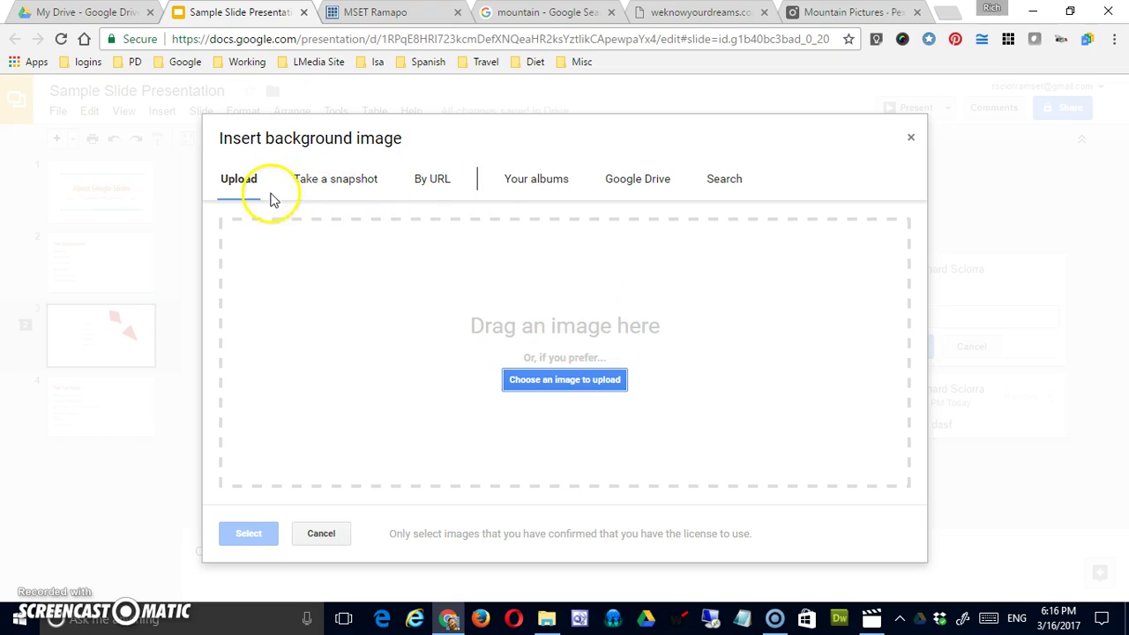
click(724, 179)
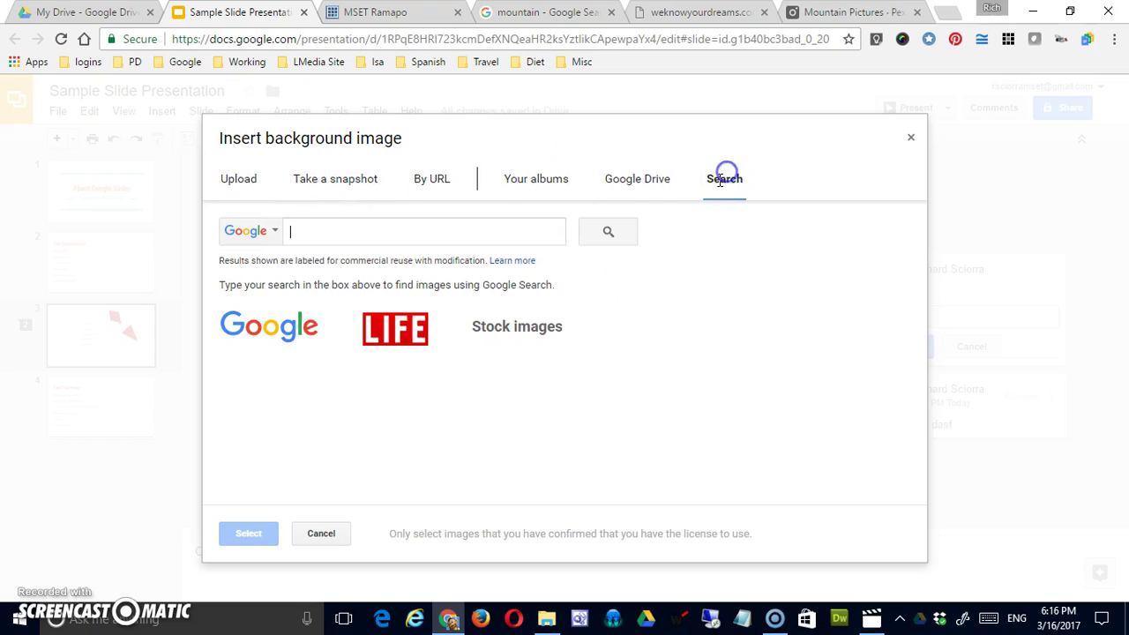
text(mountain)
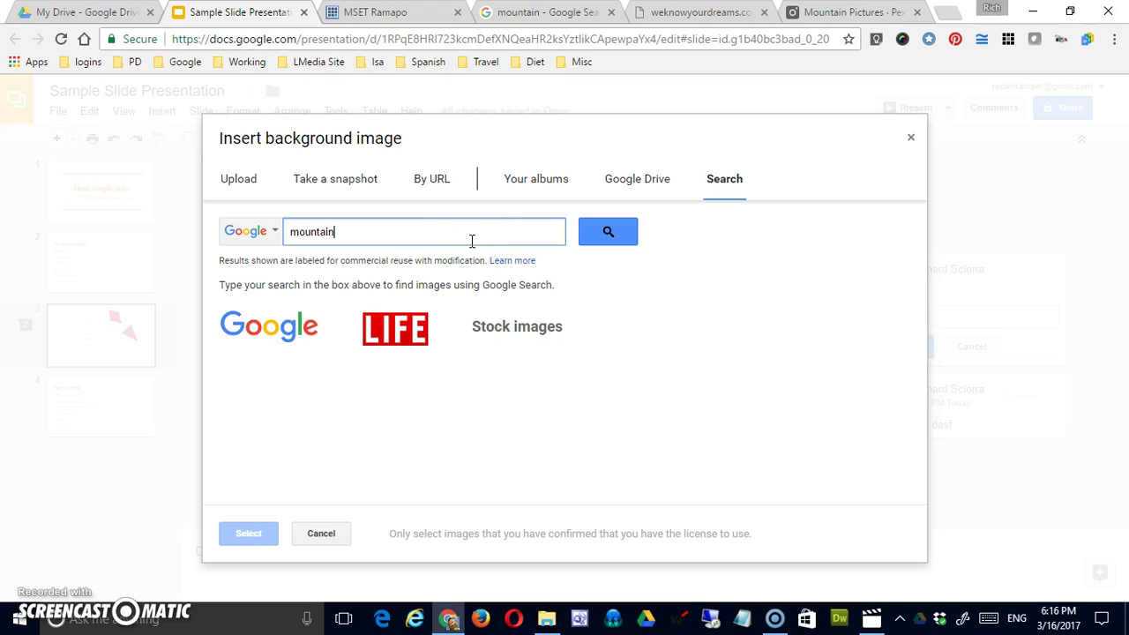
key(Return)
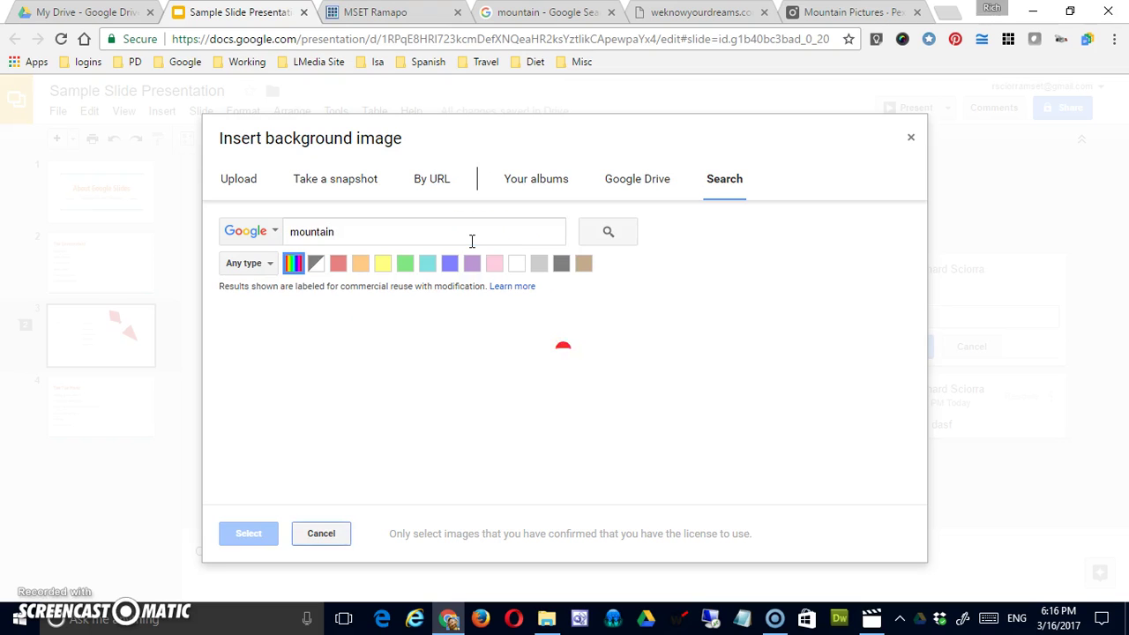
click(307, 370)
click(249, 534)
click(514, 405)
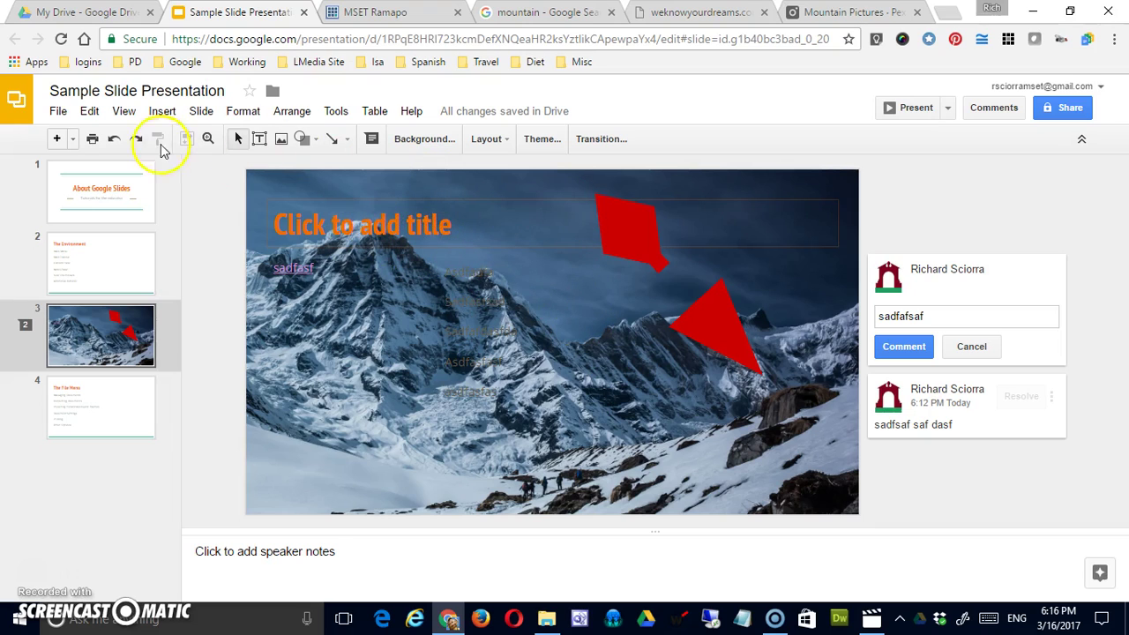
click(113, 141)
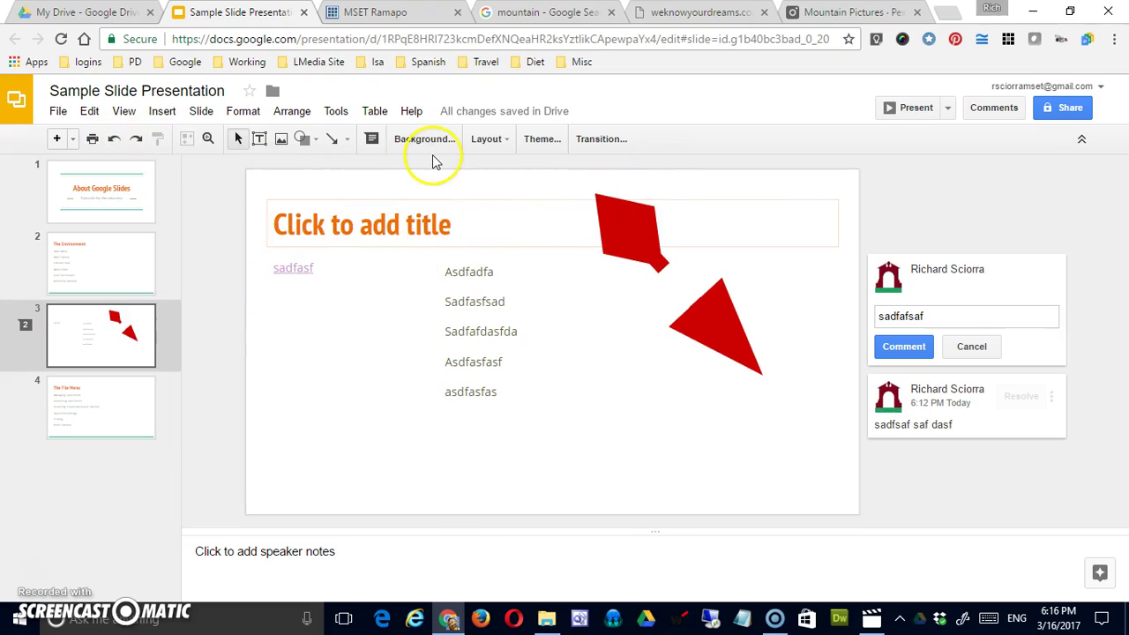
Apply the Title and body layout to slide 3, adding an empty title above the linked 'sadfasf'.
click(507, 148)
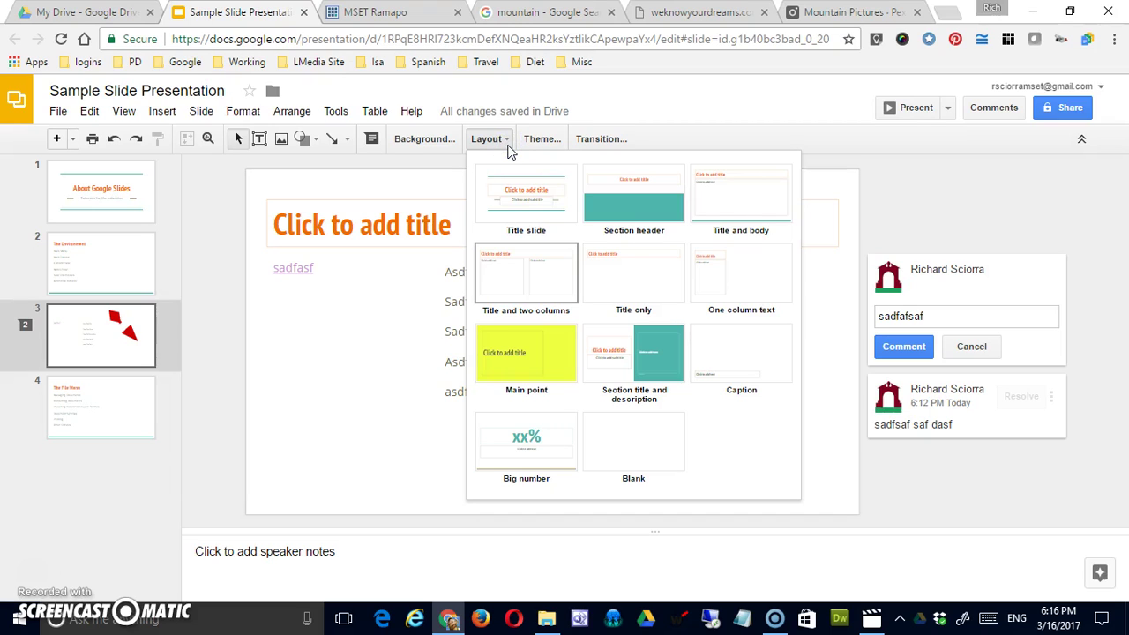
click(743, 210)
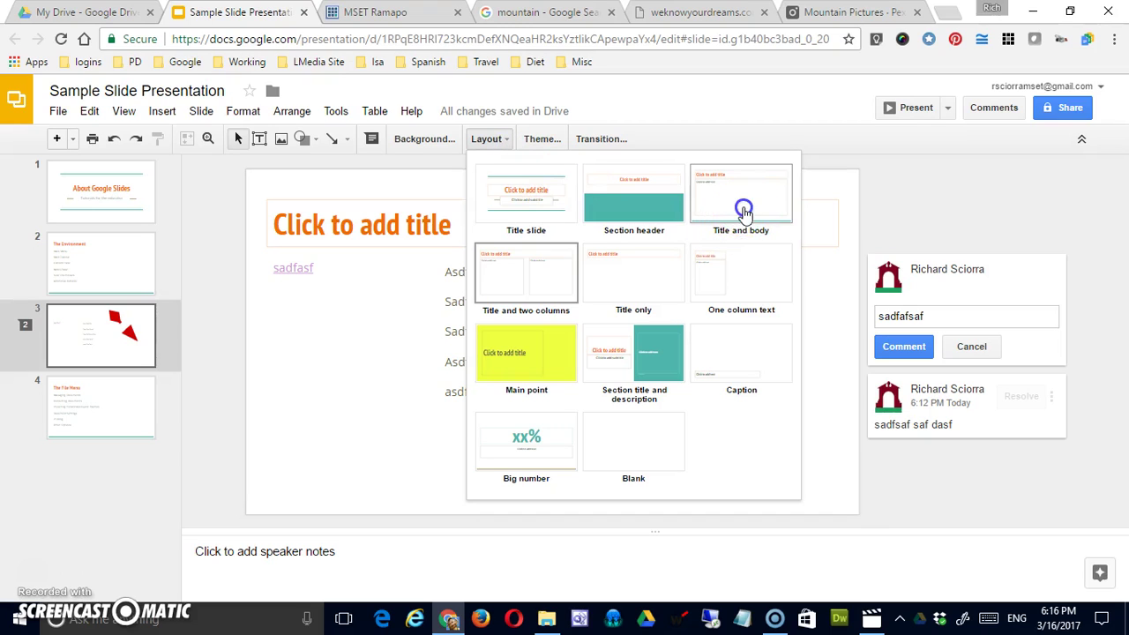
click(519, 340)
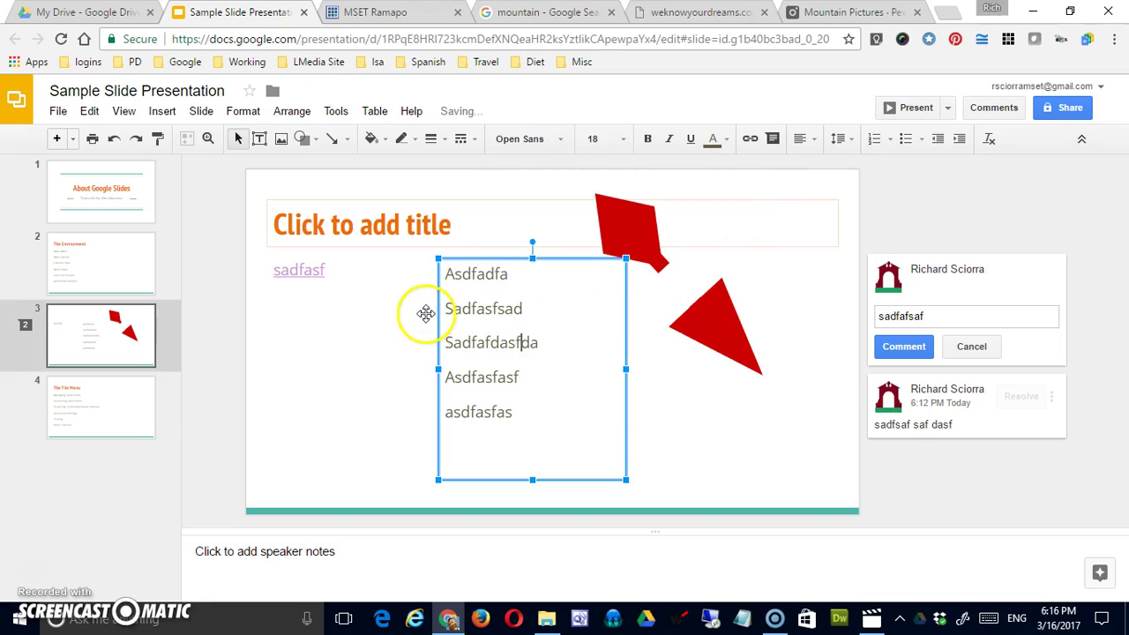
click(675, 191)
click(115, 317)
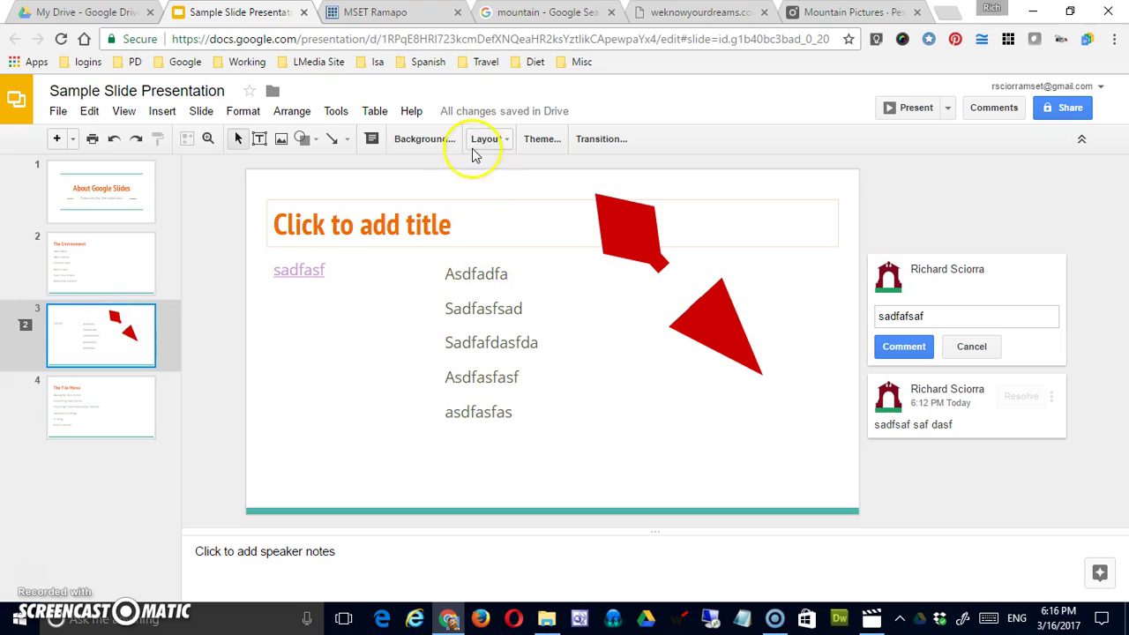
click(500, 141)
click(713, 194)
click(563, 326)
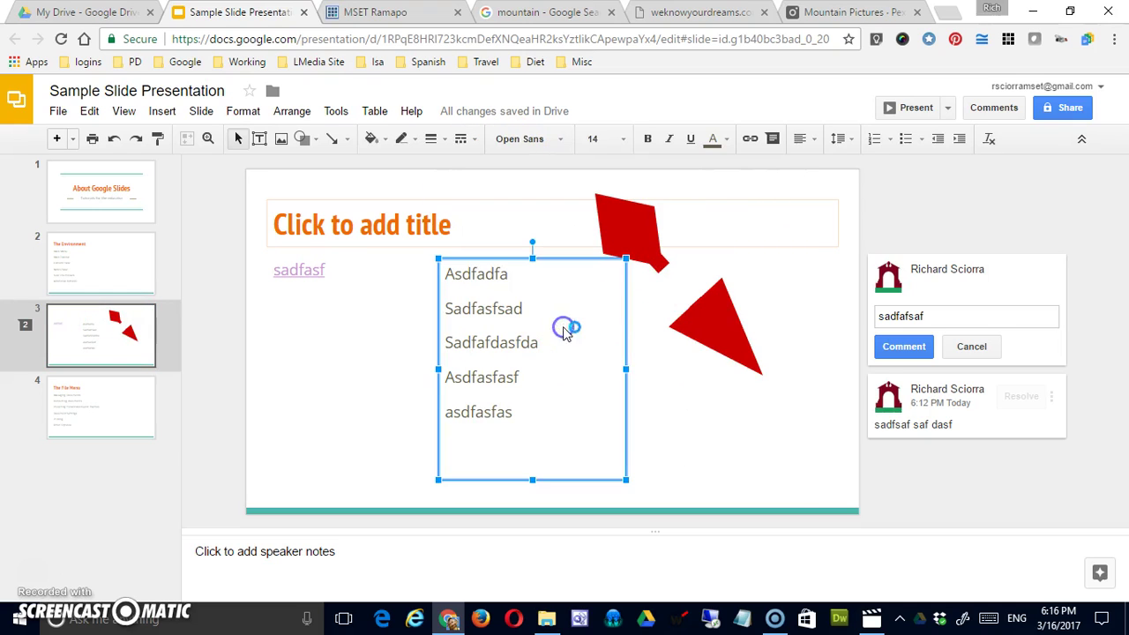
click(411, 315)
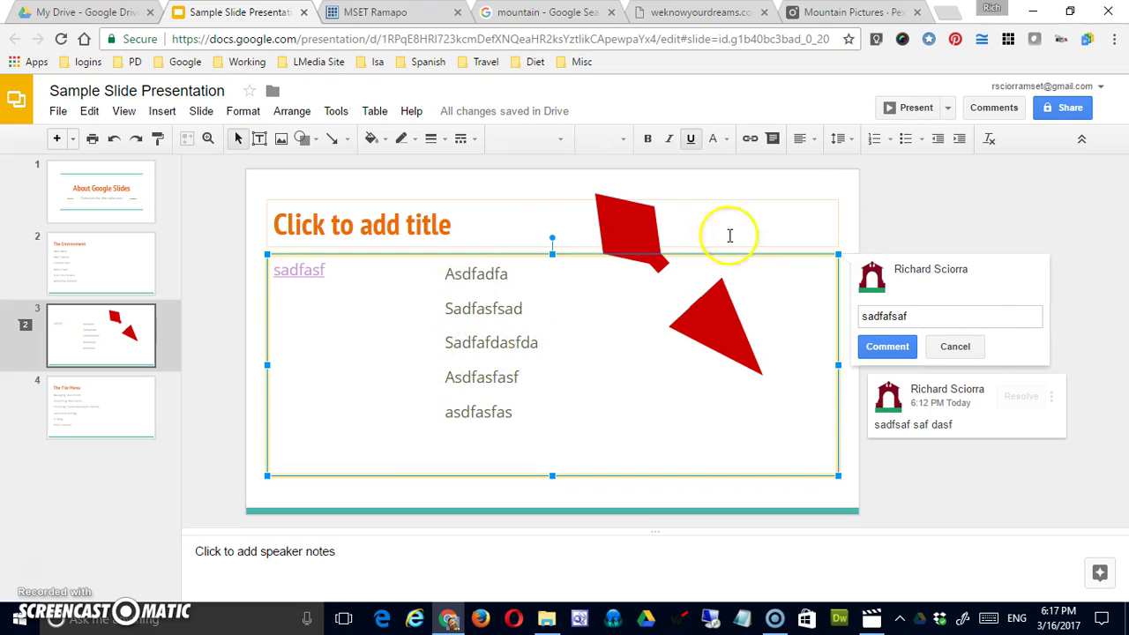
click(812, 189)
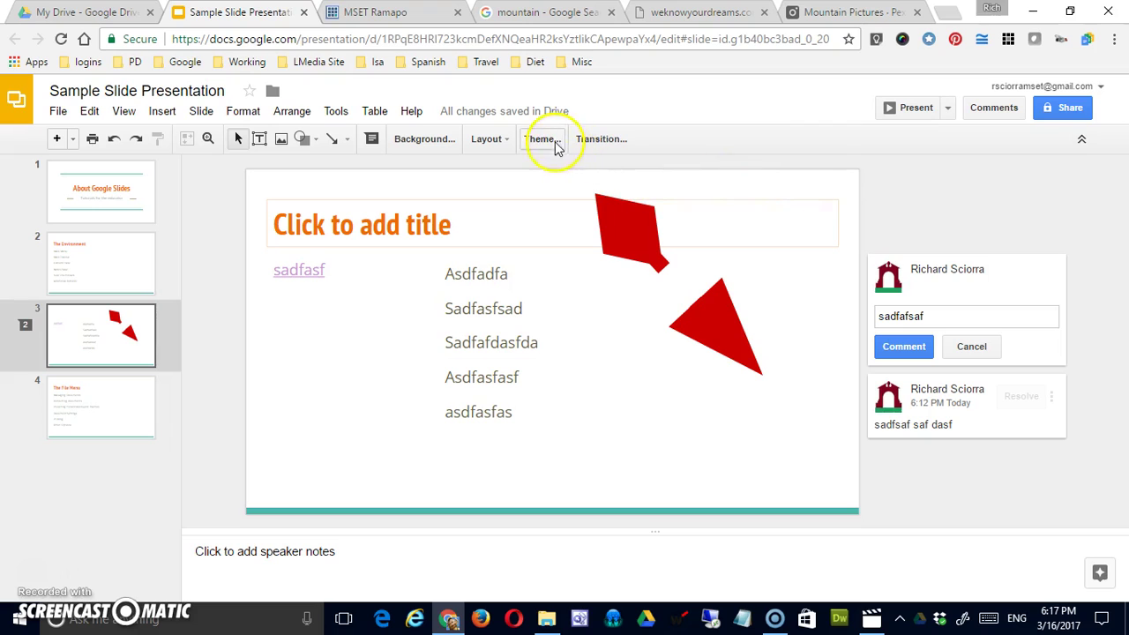
Apply the Pop theme and step through slides 2–4 to preview it.
click(543, 138)
scroll(1120, 225, down, 1)
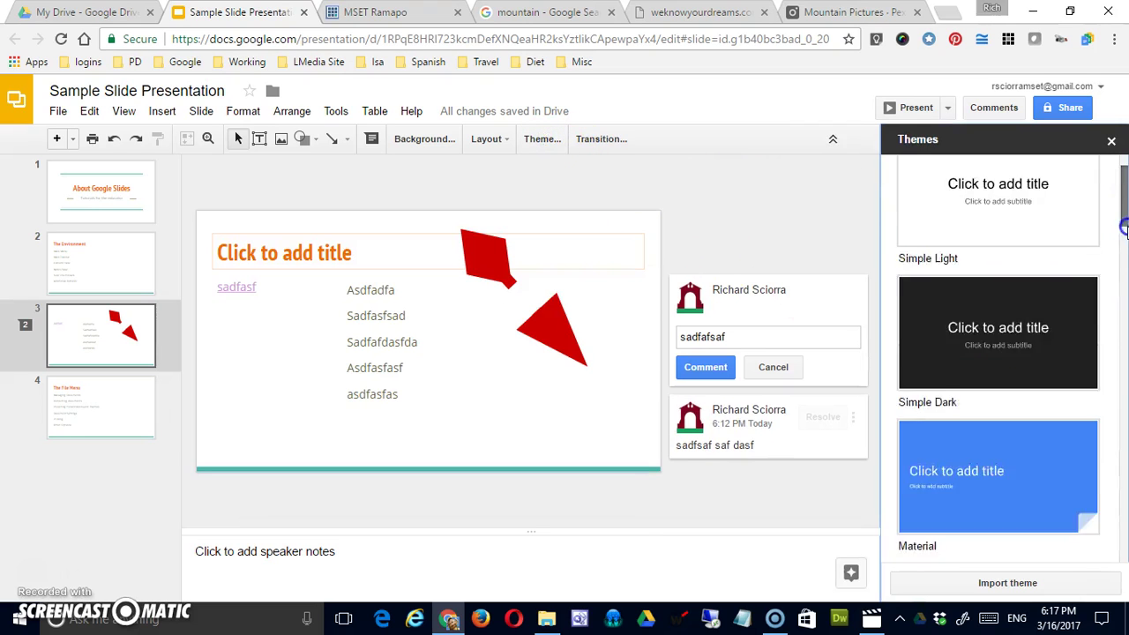
drag(1123, 235, 1125, 461)
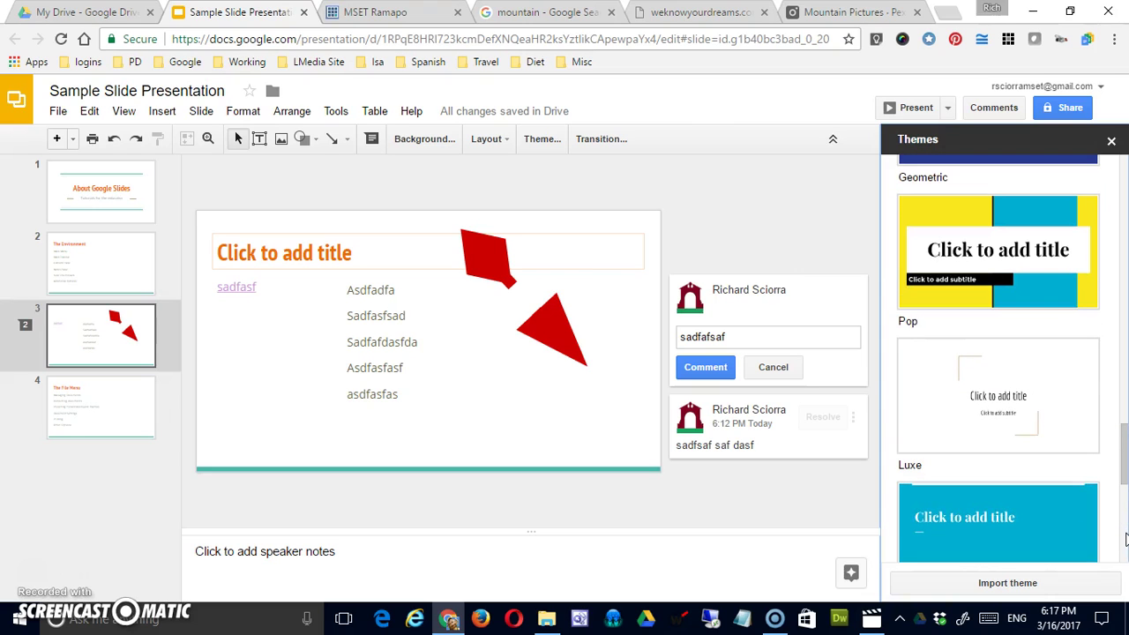
click(1028, 261)
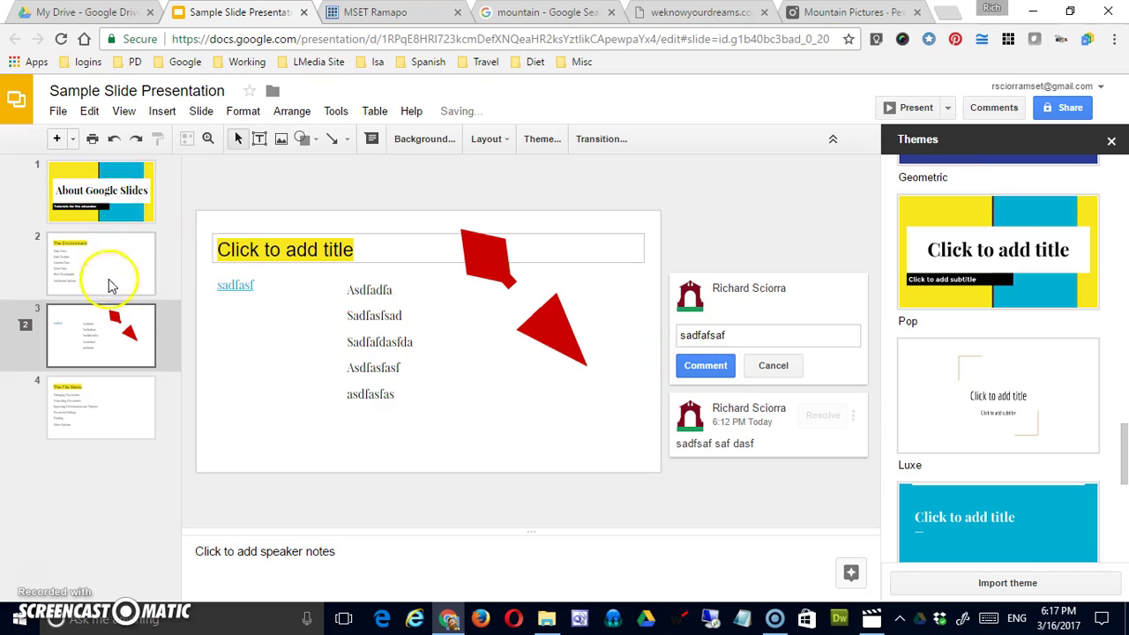
click(120, 258)
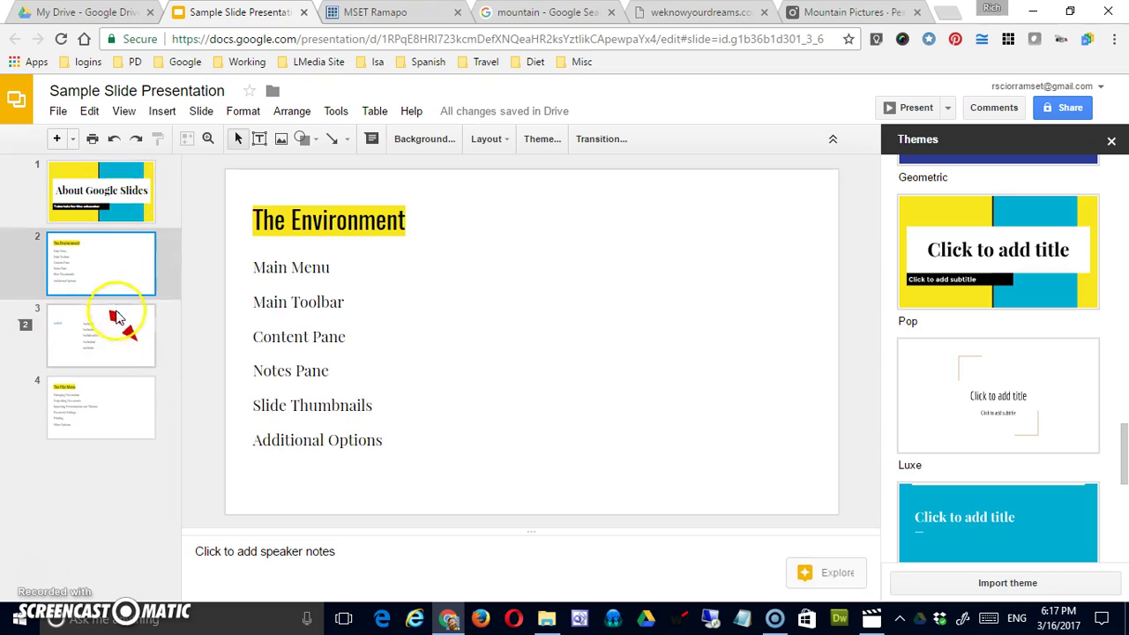
click(103, 328)
click(102, 386)
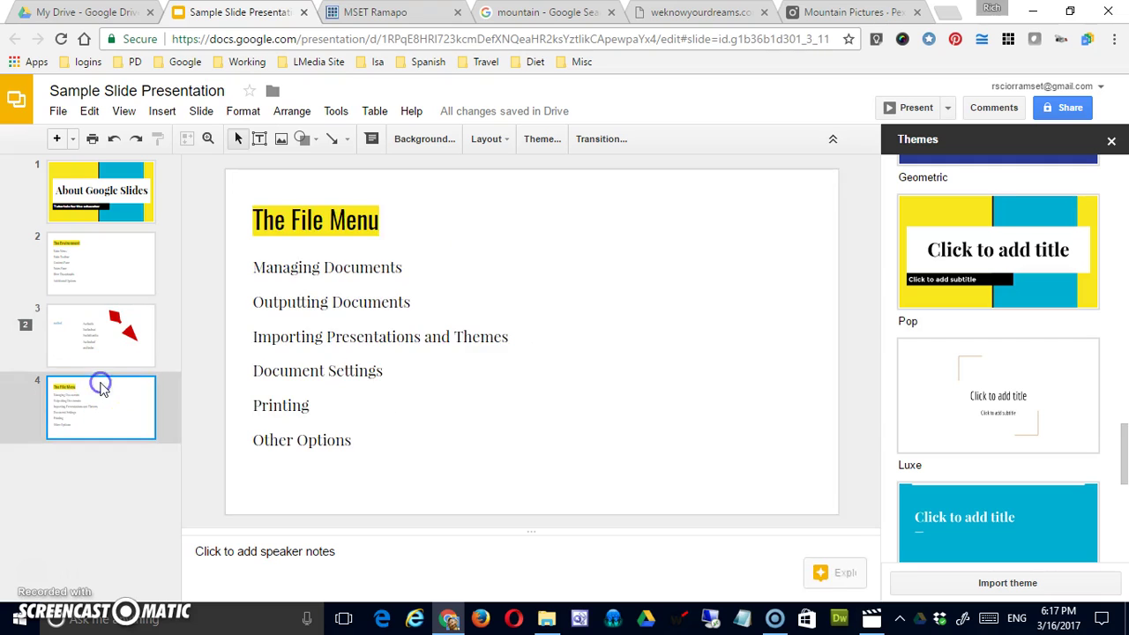
click(117, 337)
click(114, 273)
click(120, 205)
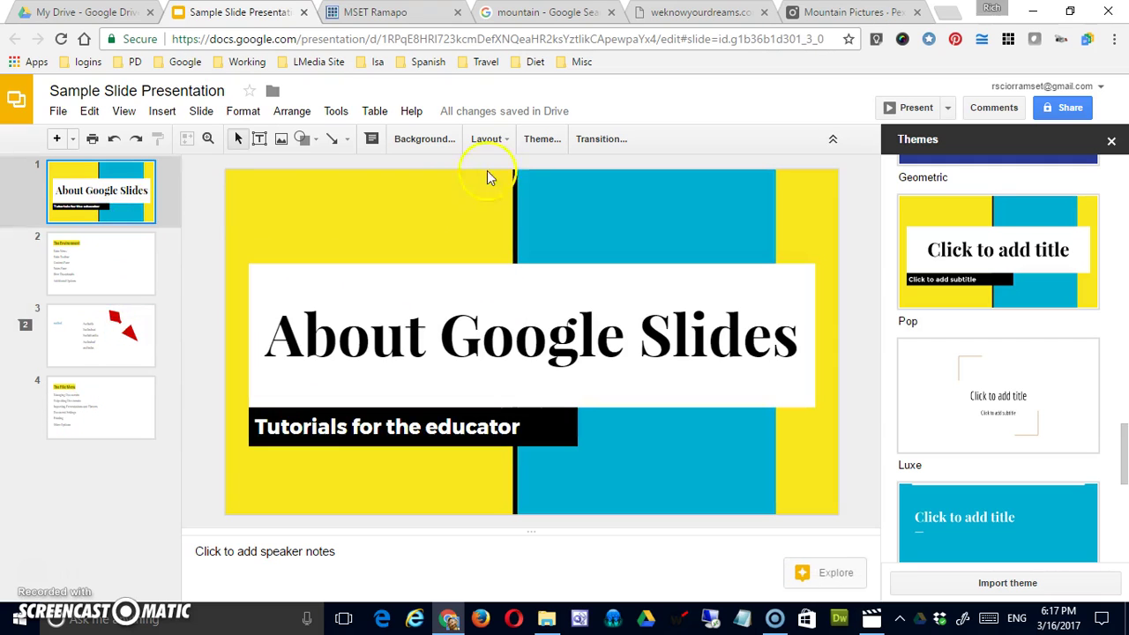
Switch the whole presentation to the Blue & Gold theme.
click(541, 139)
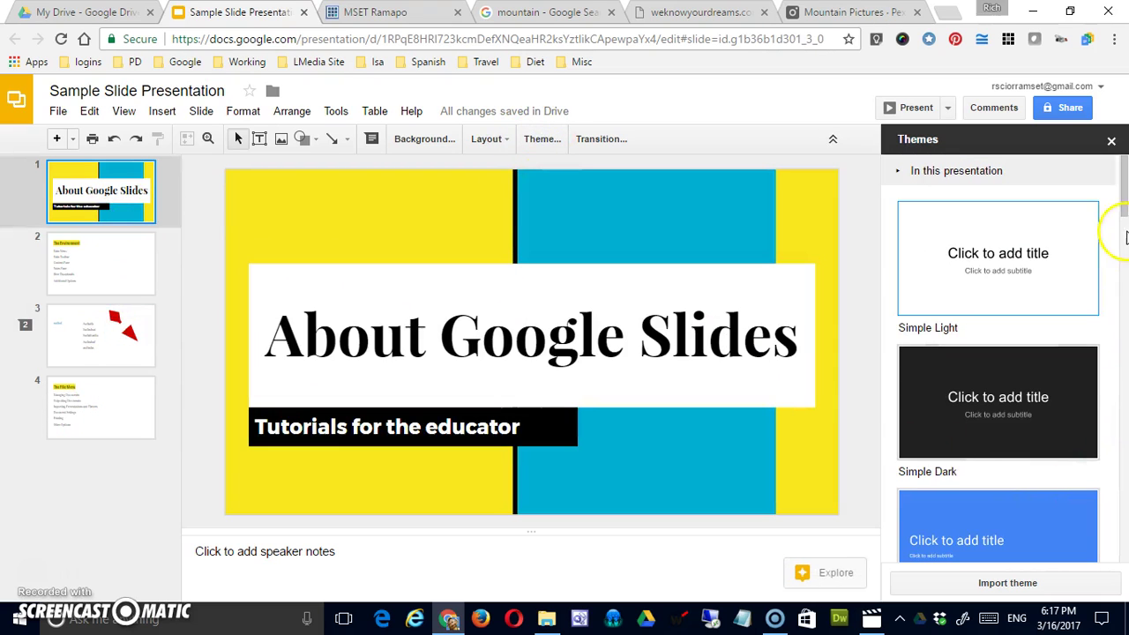
drag(1122, 231, 1125, 521)
click(1032, 426)
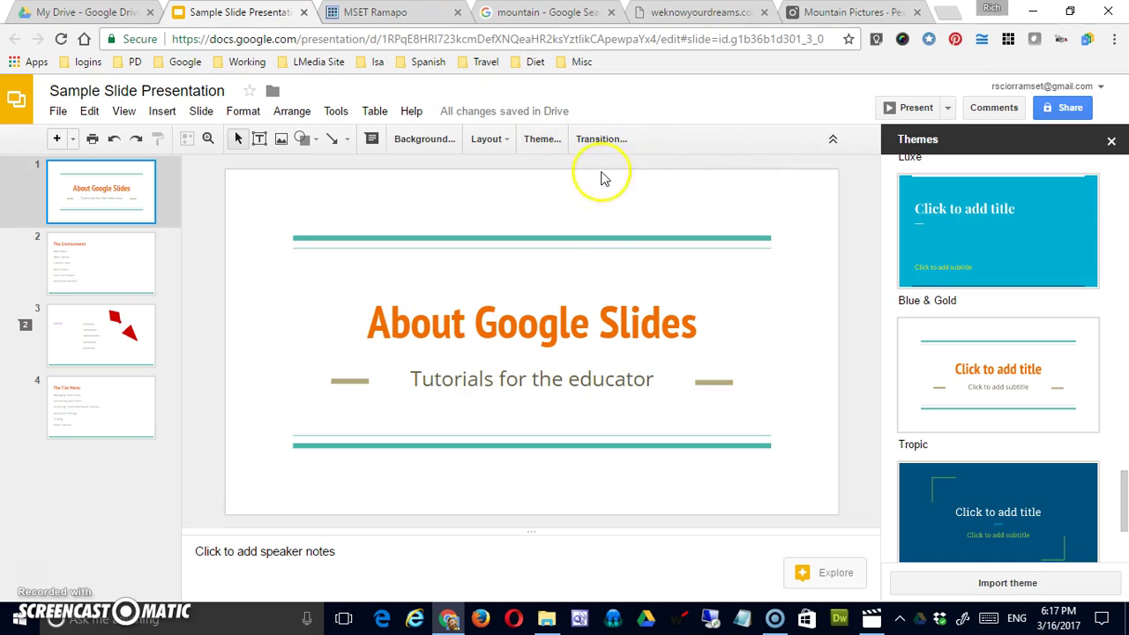
Present the deck full screen and advance through the slides to check the transitions.
click(608, 139)
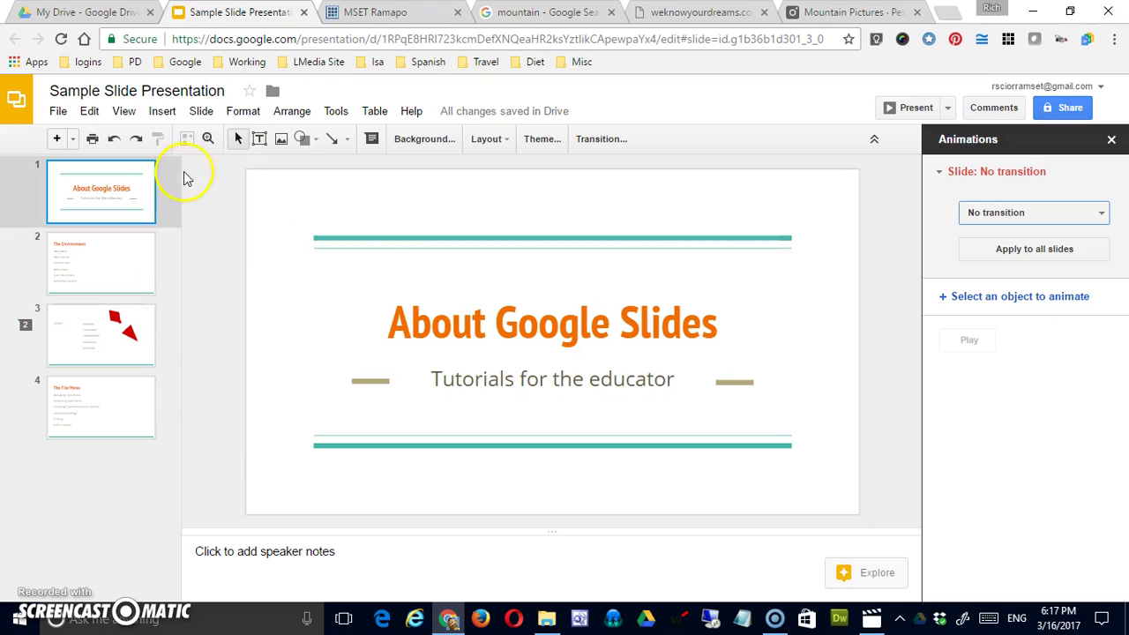
click(123, 112)
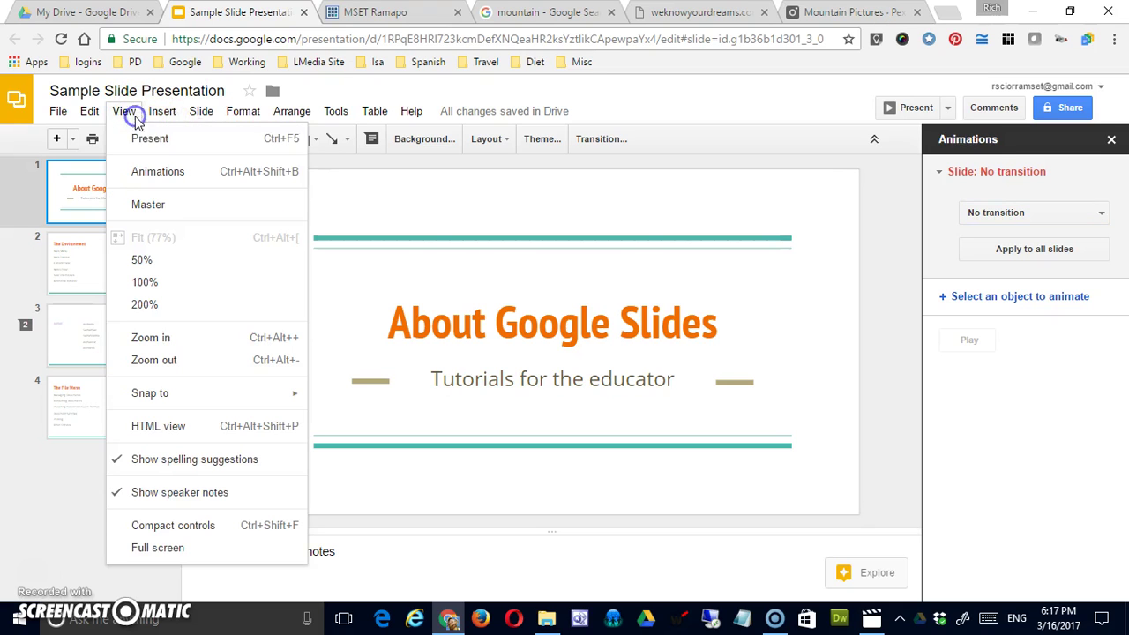
click(150, 140)
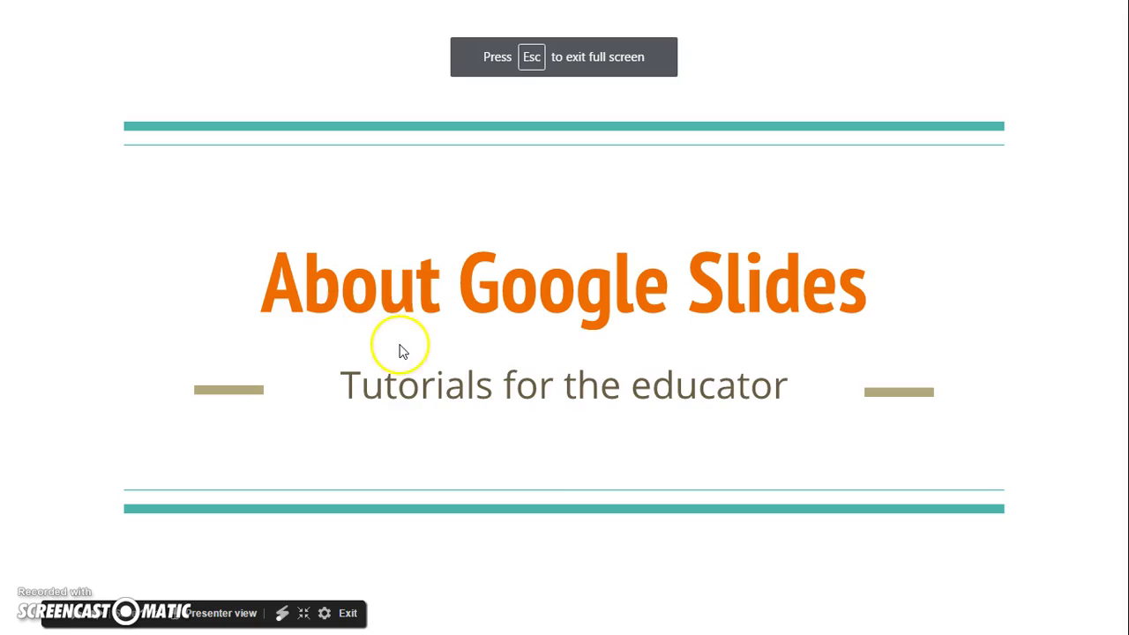
click(398, 343)
click(399, 343)
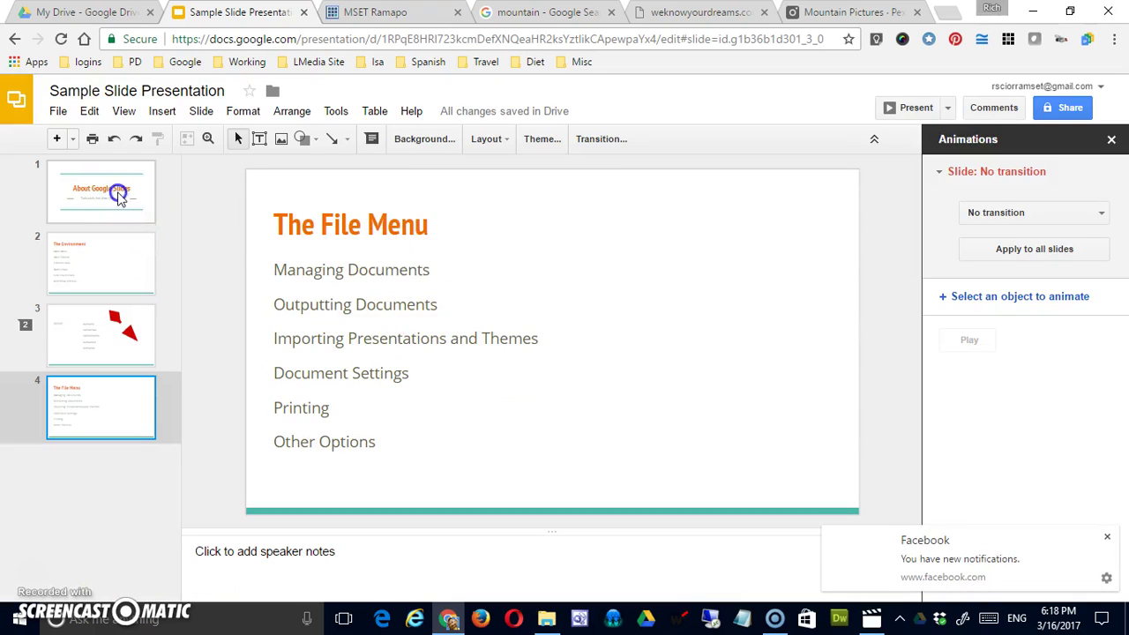
click(119, 196)
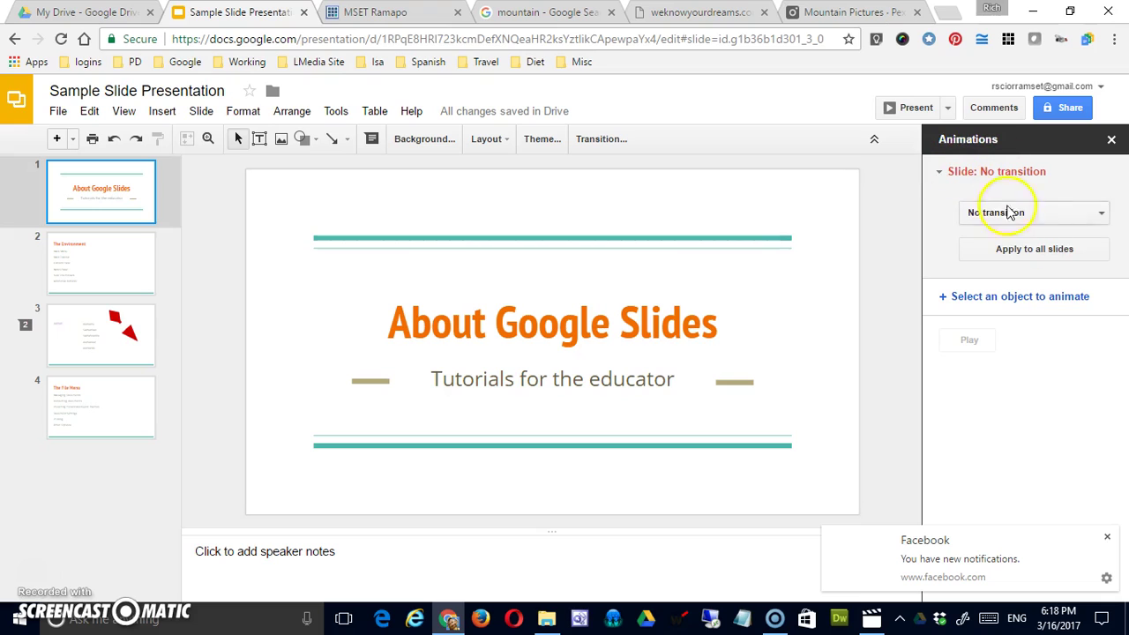
Set the title slide's transition to Cube and apply it to all slides.
click(1102, 216)
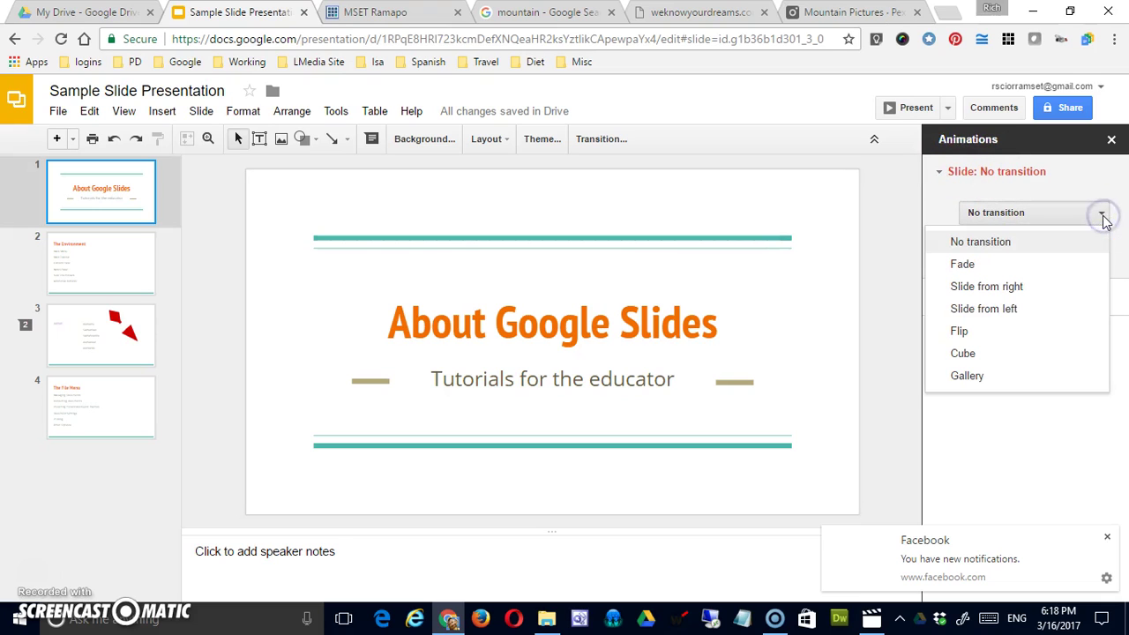
click(1102, 216)
click(620, 141)
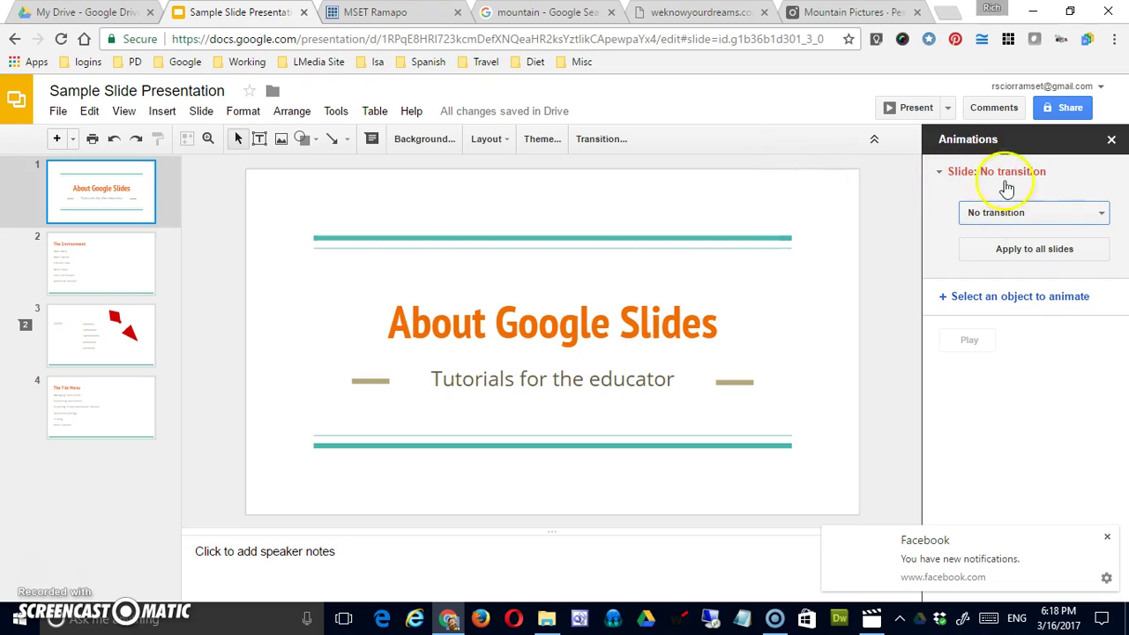
click(1082, 213)
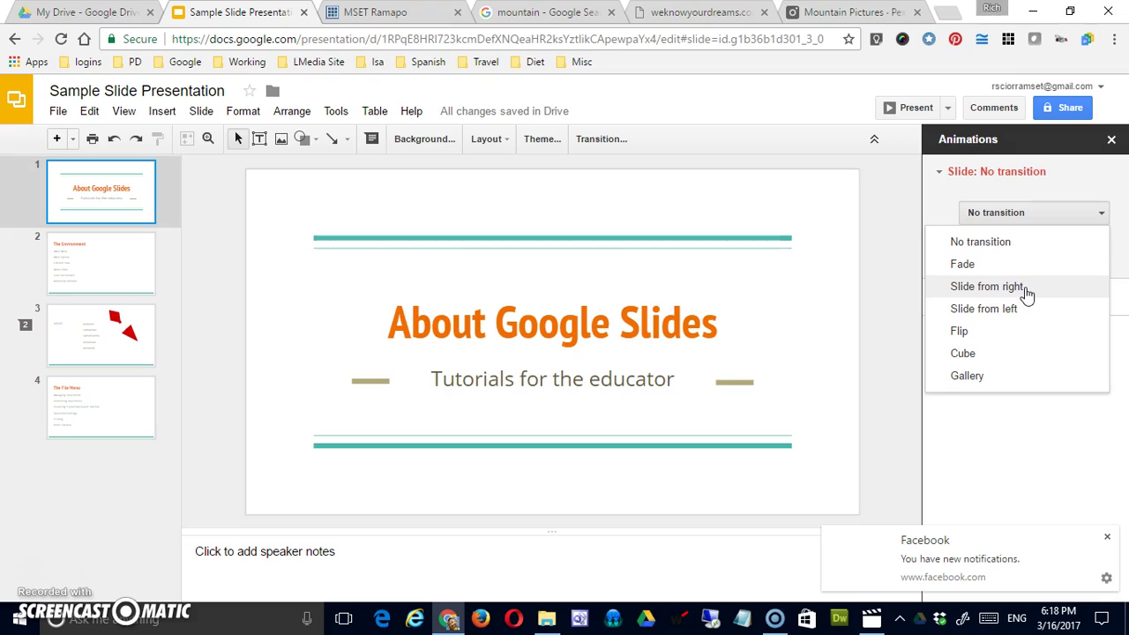
click(1018, 356)
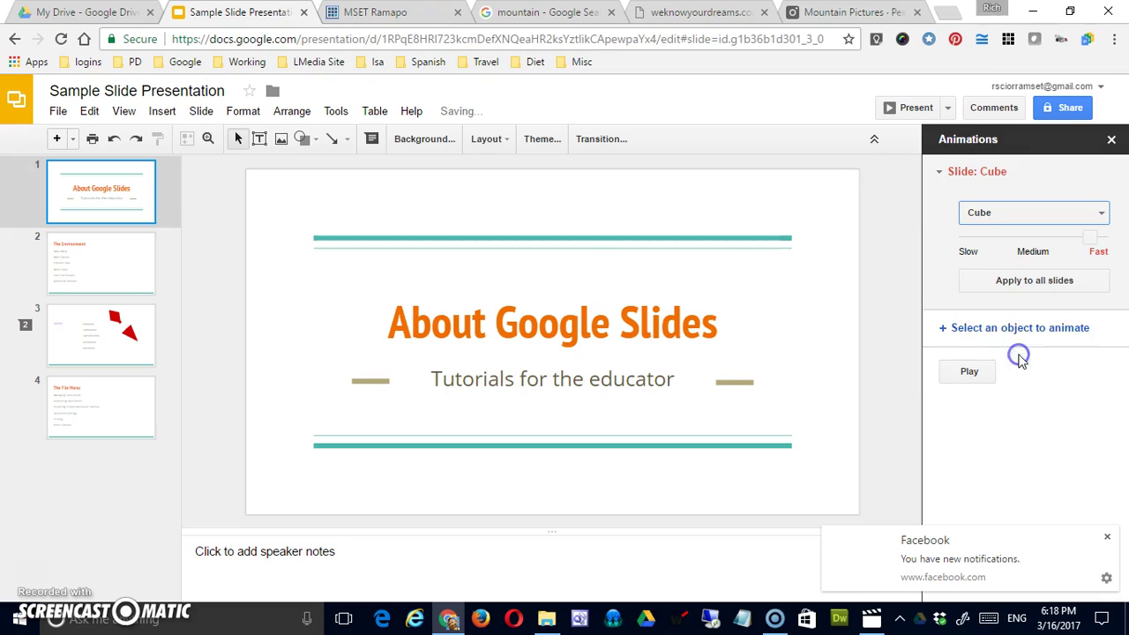
click(1038, 284)
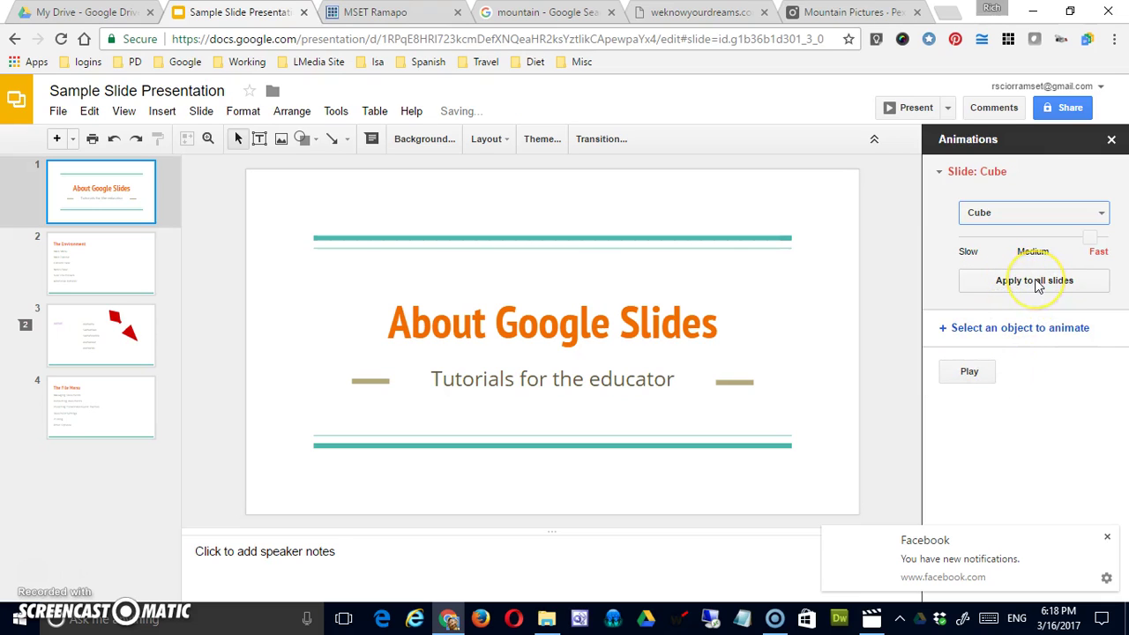
click(1038, 284)
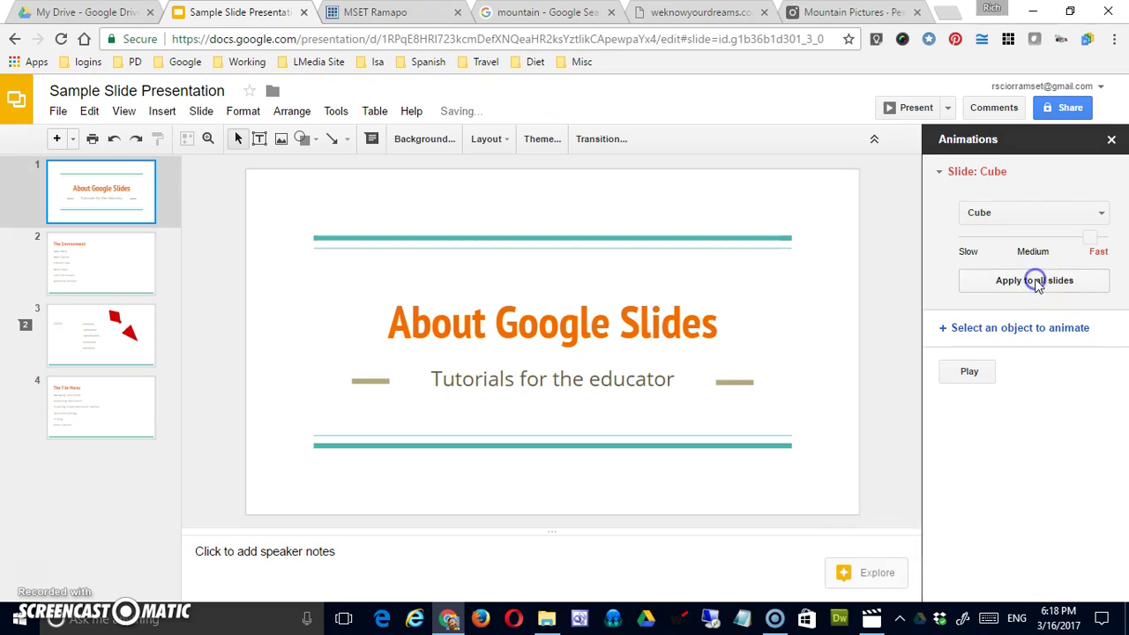
click(124, 111)
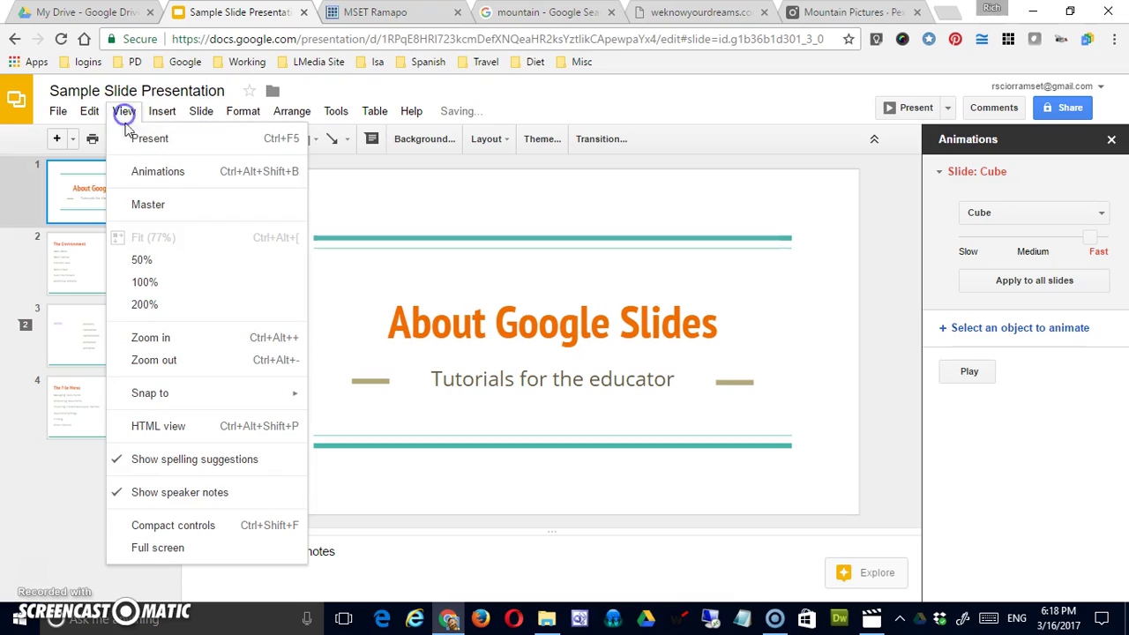
Preview the Cube slideshow, then set transition speed to Medium across all slides.
click(146, 141)
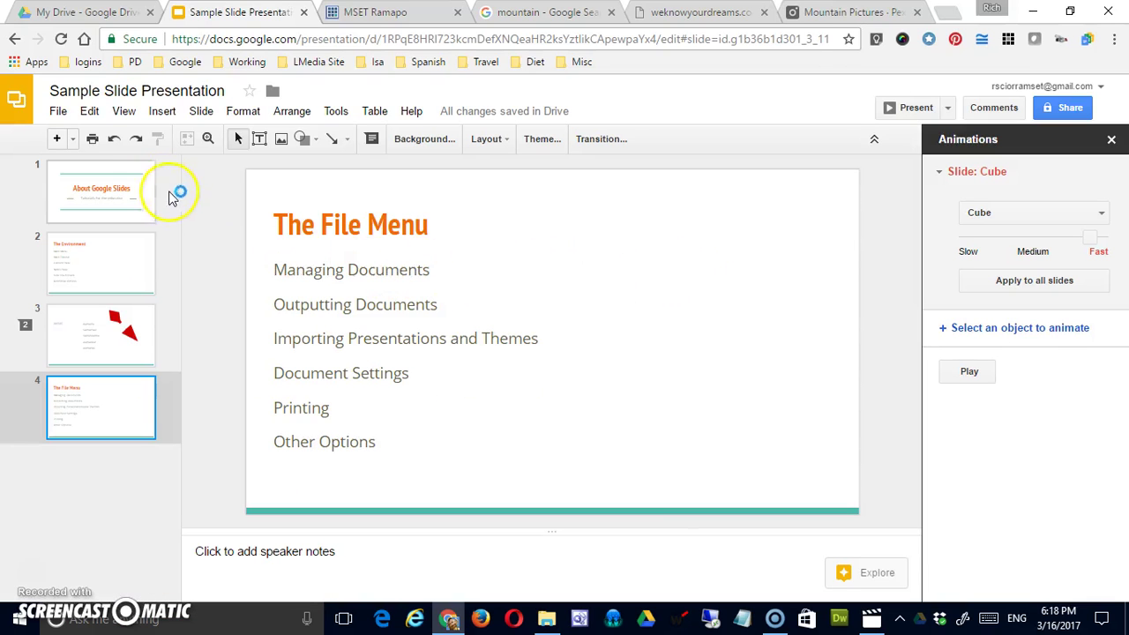
click(122, 189)
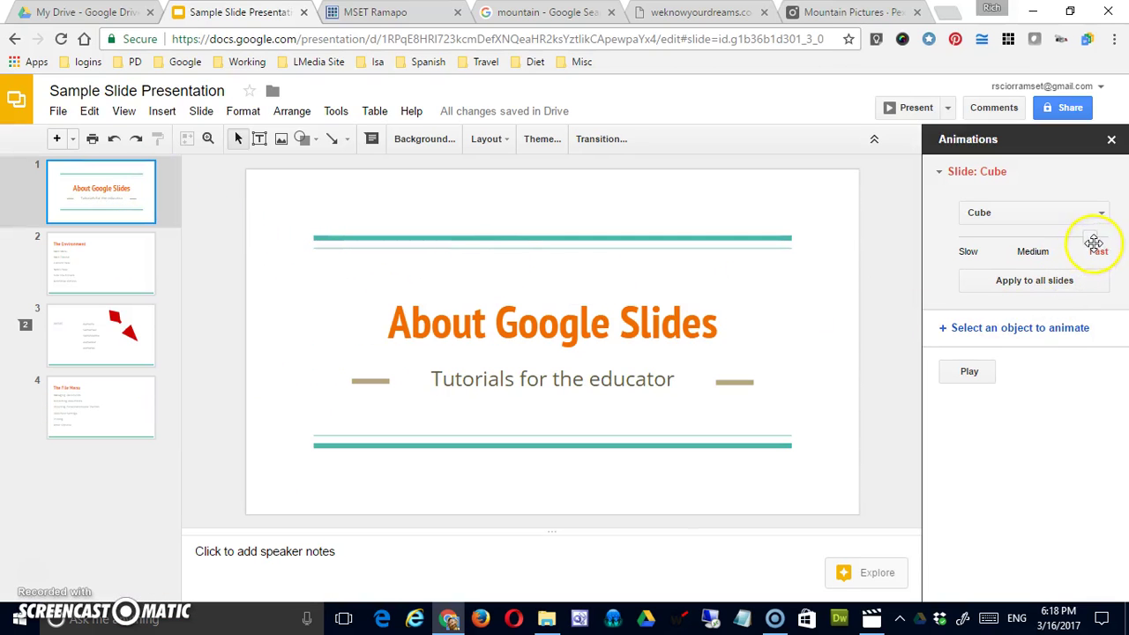
drag(1092, 240, 1055, 240)
click(1040, 289)
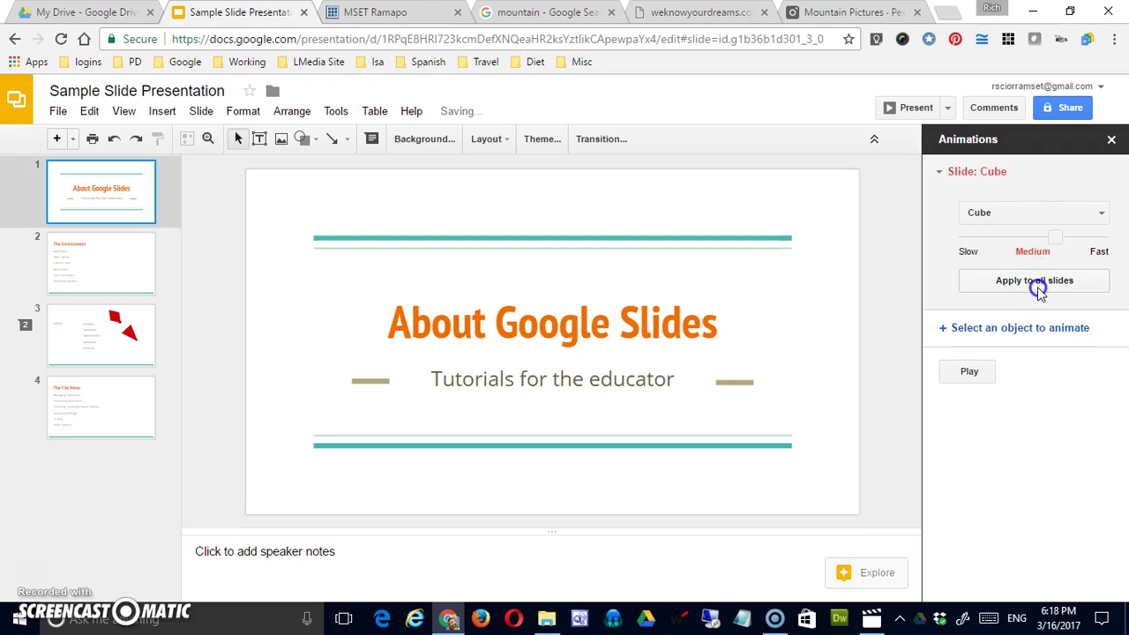
click(1035, 284)
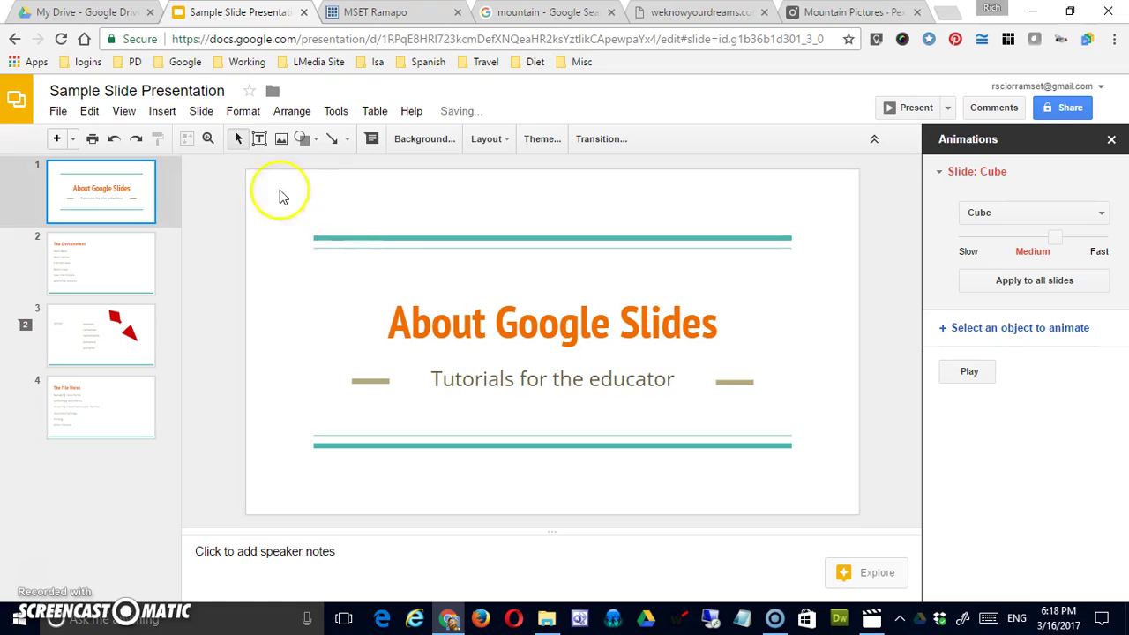
click(128, 114)
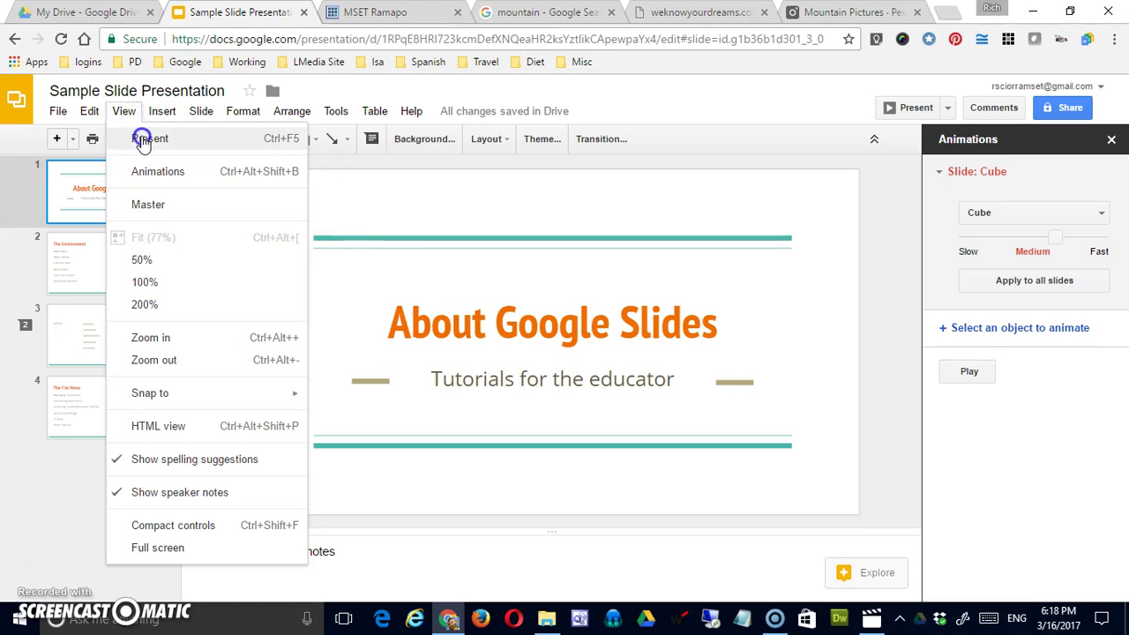